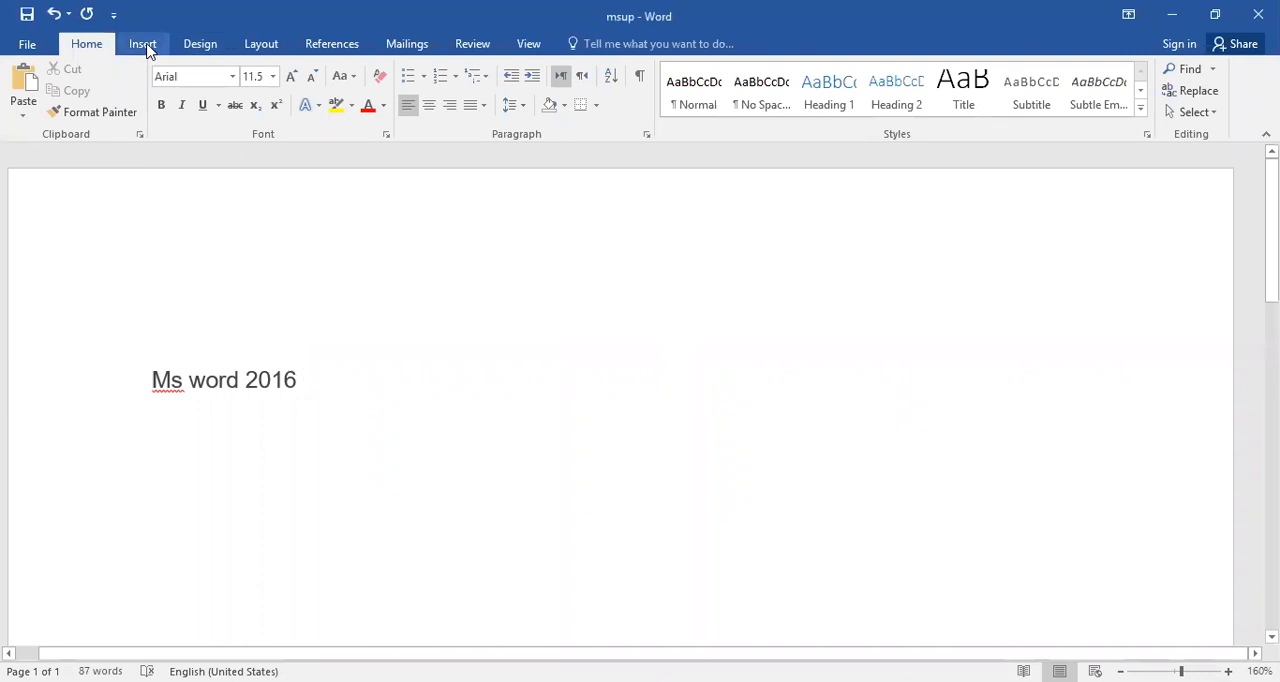
Look through the ribbon's command sets from Insert to View, then return to the Home commands.
click(140, 43)
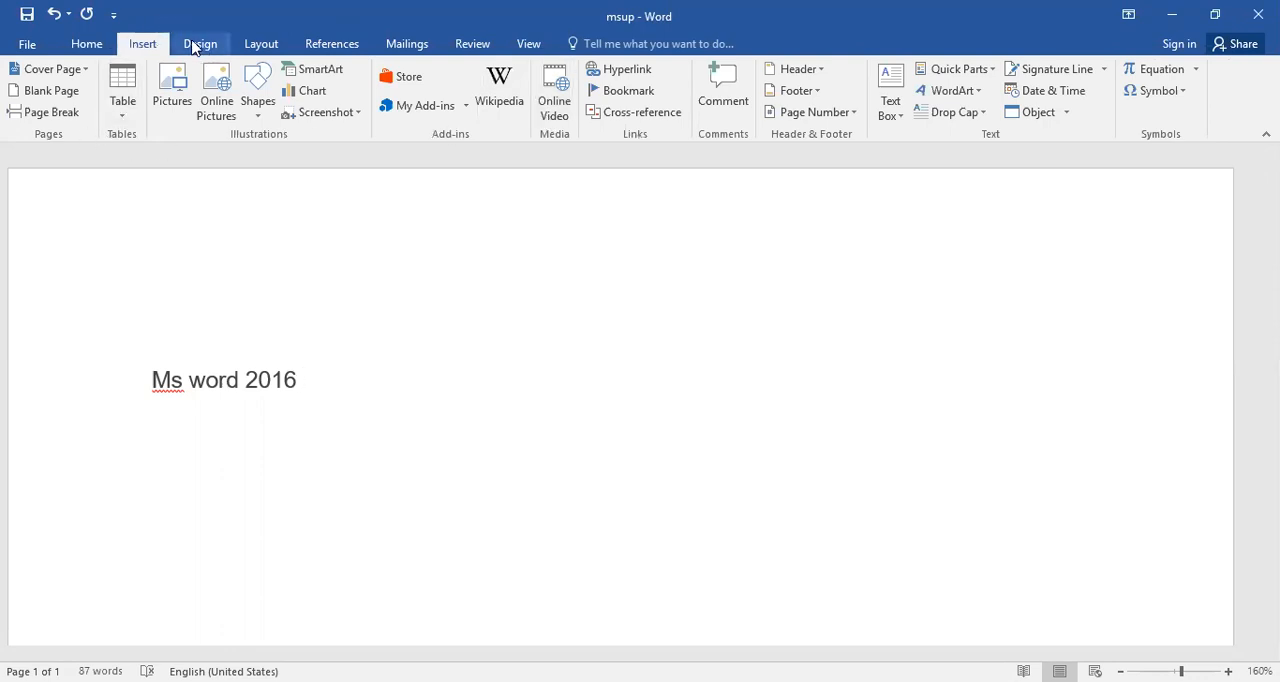
click(234, 45)
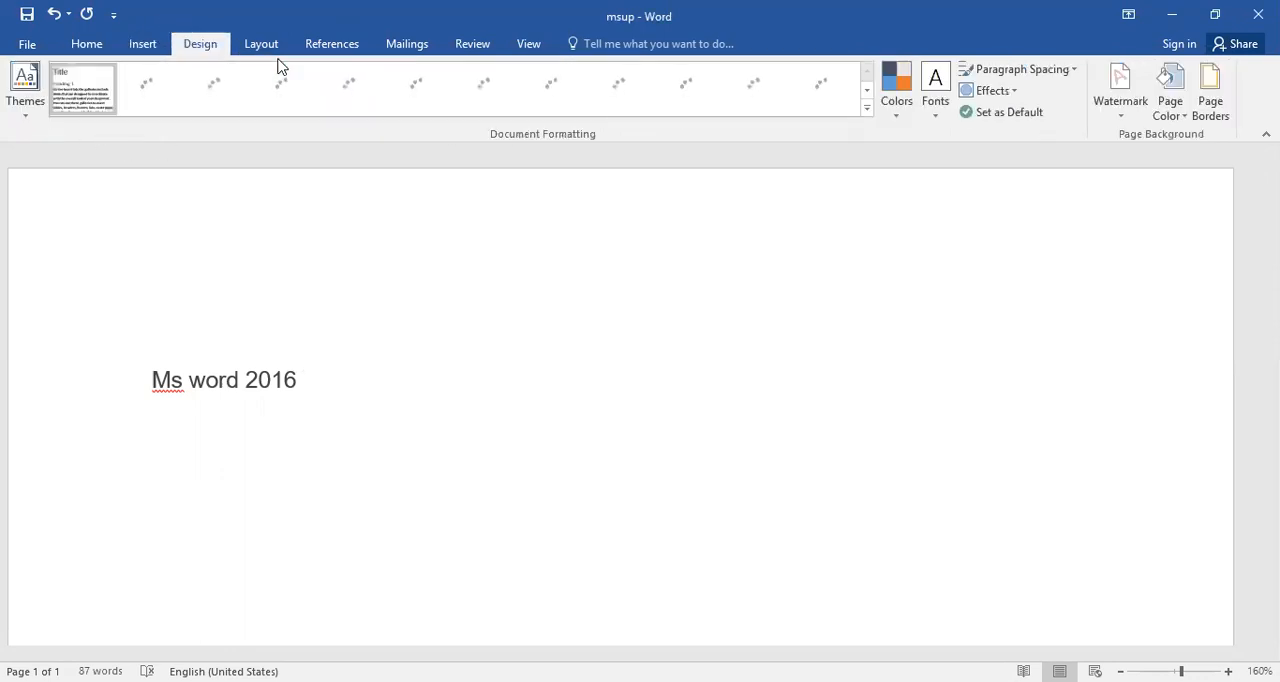
scroll(324, 53, down, 1)
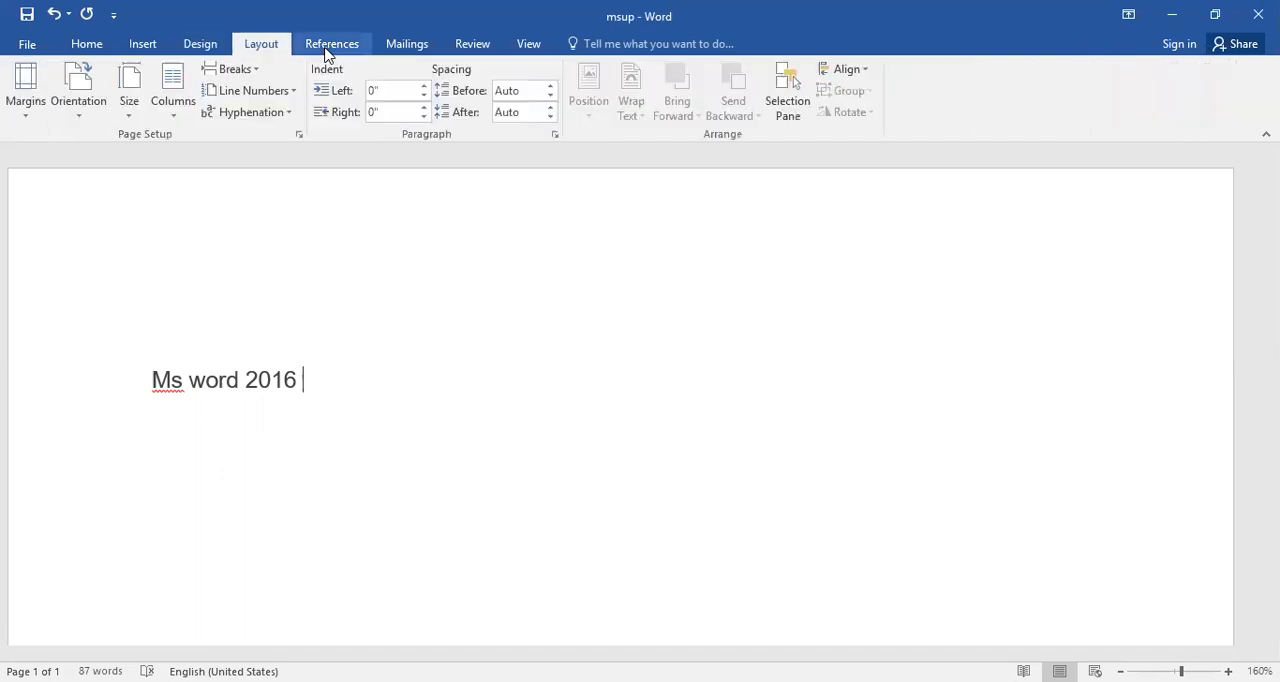
scroll(360, 45, down, 1)
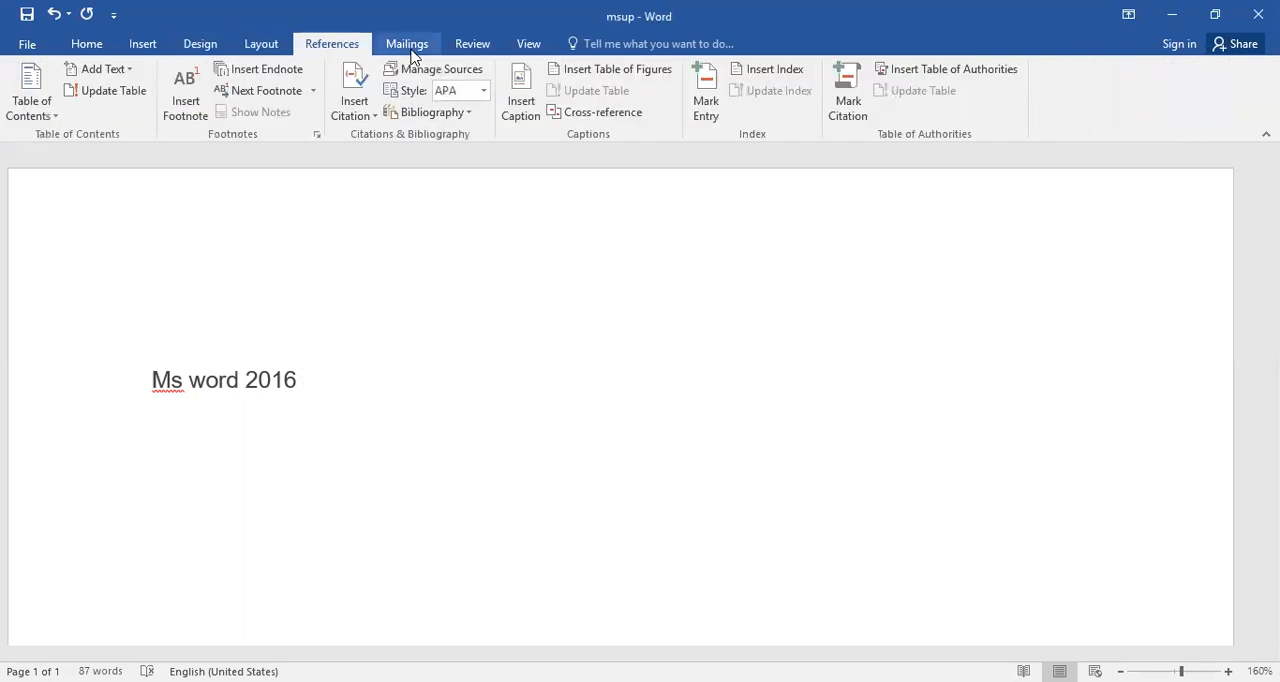
scroll(415, 50, down, 1)
scroll(528, 115, down, 1)
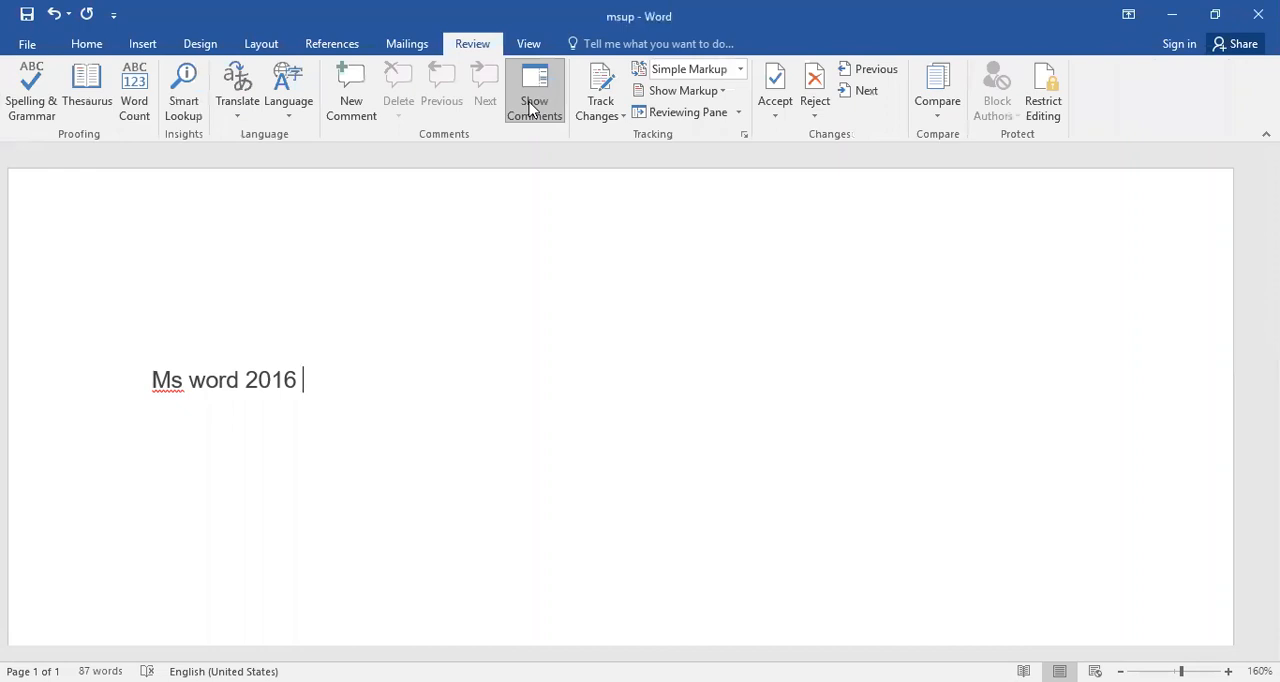
click(530, 45)
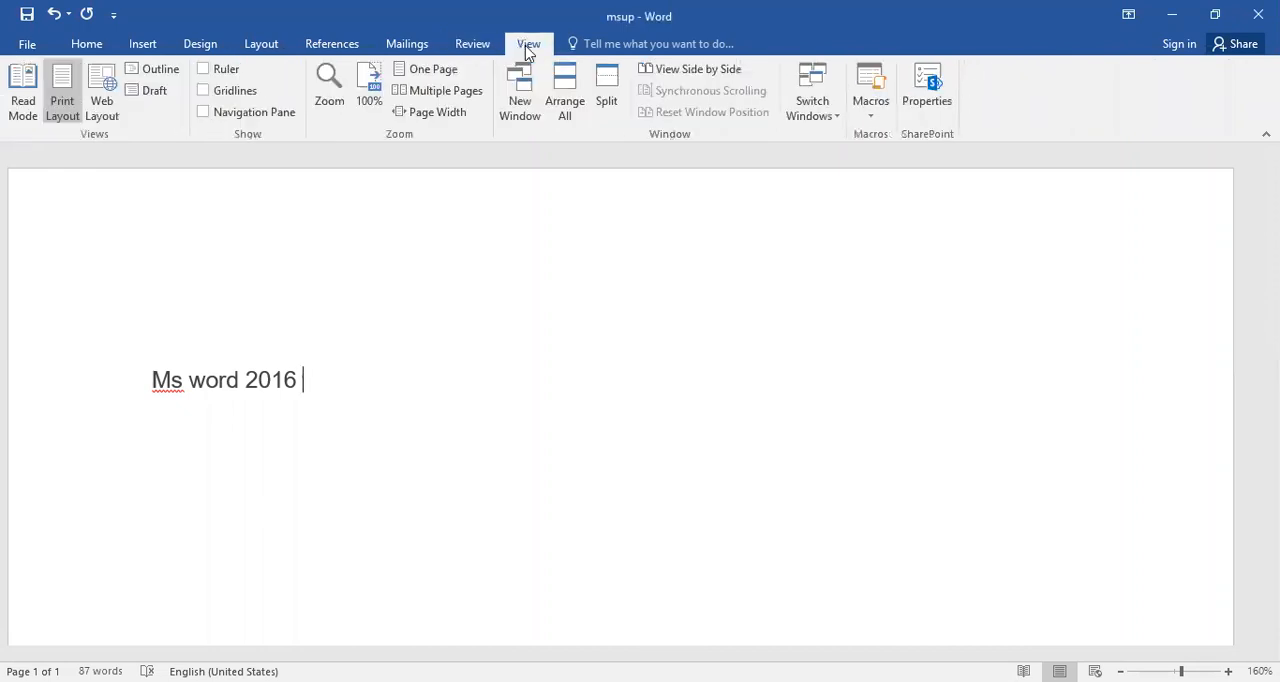
click(88, 44)
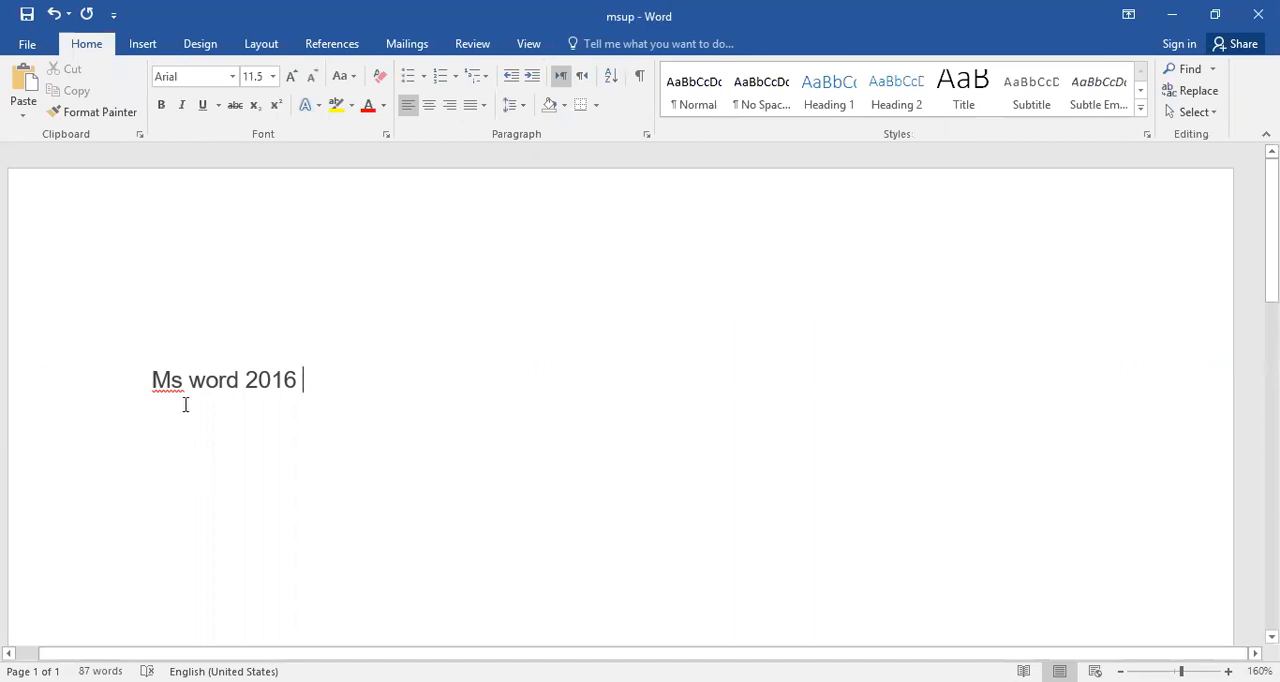
scroll(227, 400, down, 3)
scroll(228, 400, up, 3)
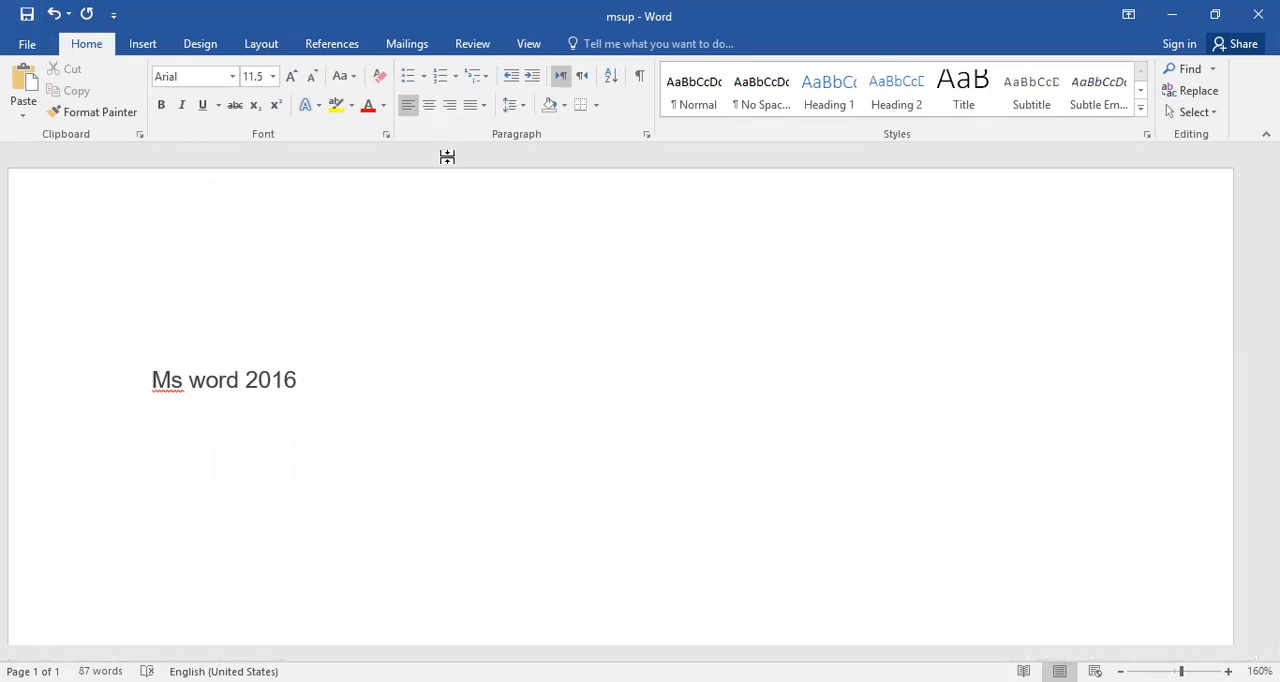
scroll(600, 486, down, 5)
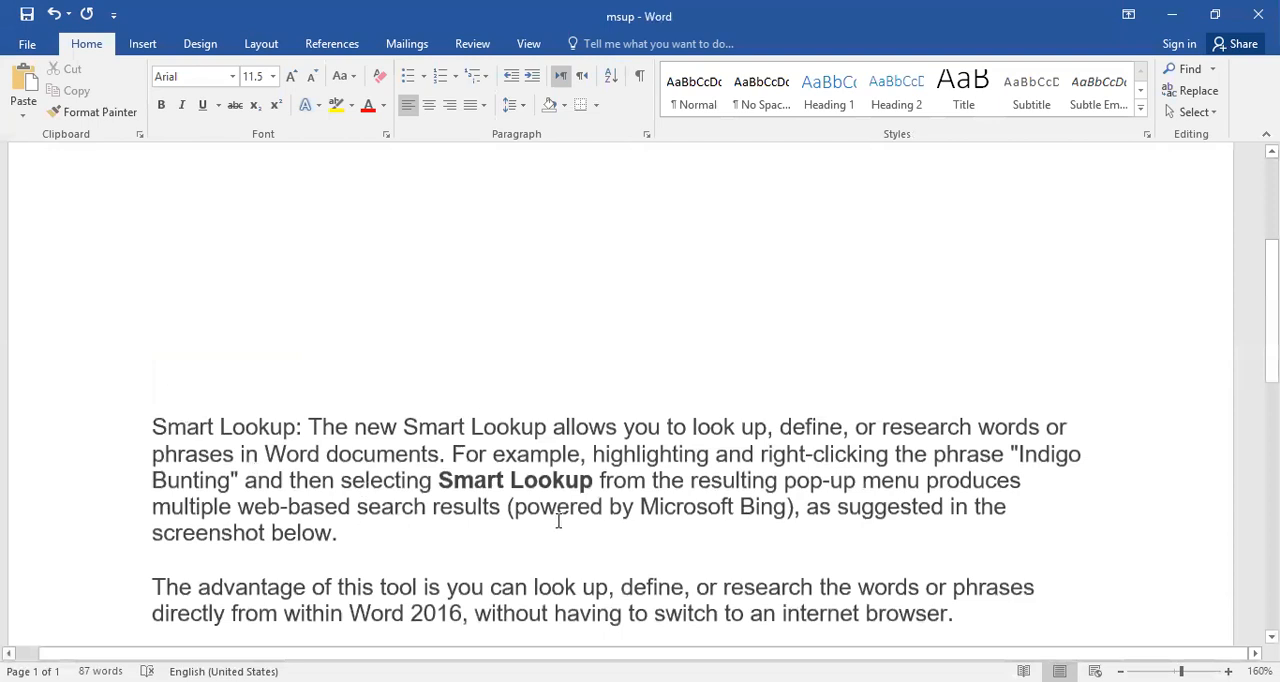
click(472, 479)
double_click(472, 479)
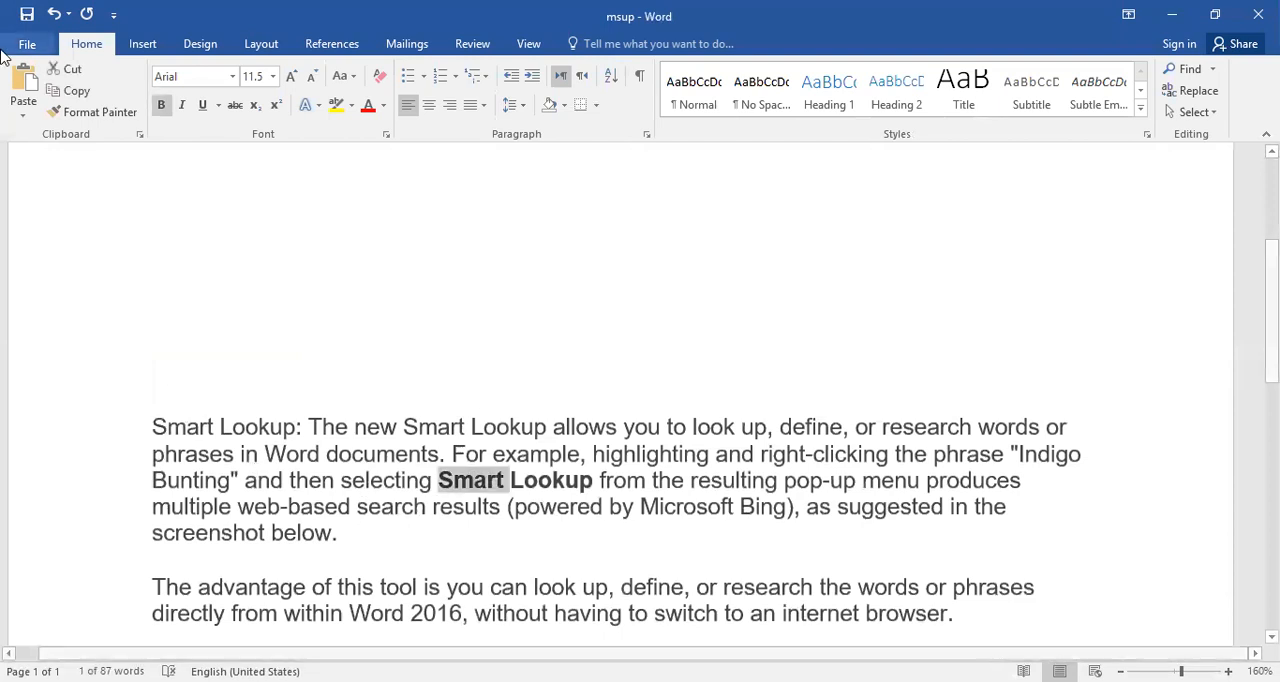
scroll(334, 220, up, 2)
scroll(303, 220, down, 2)
scroll(303, 220, up, 2)
scroll(414, 274, down, 1)
click(420, 525)
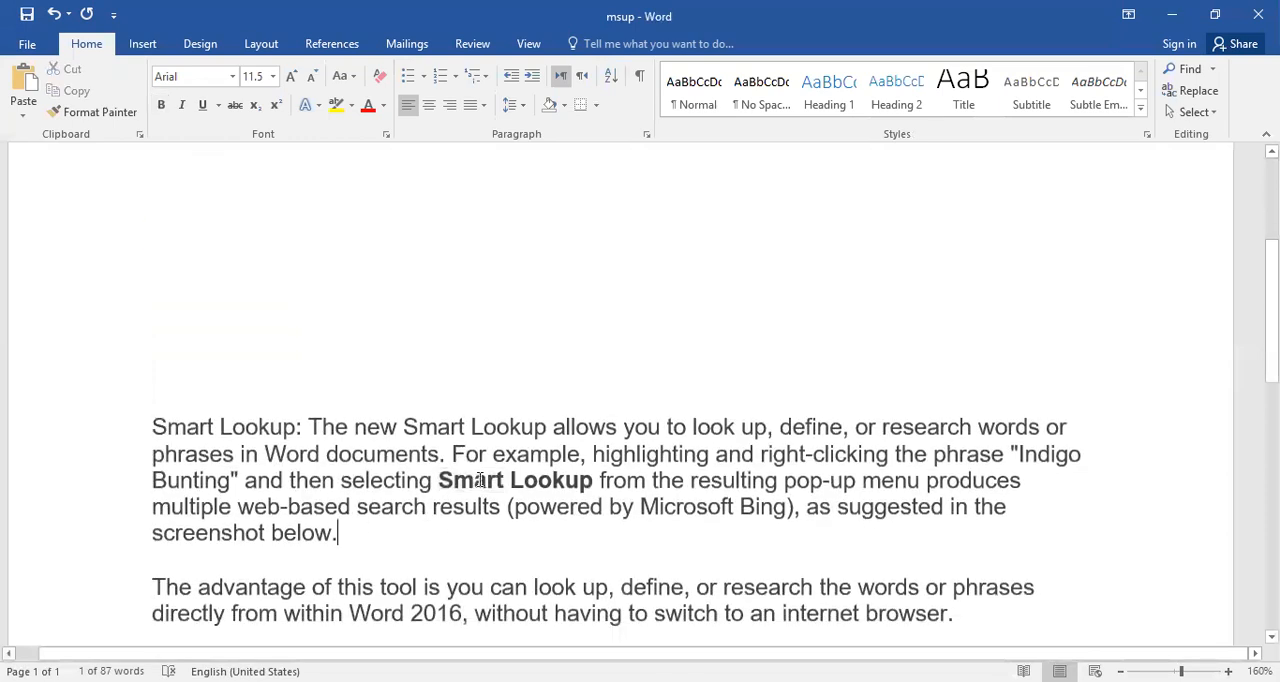
Use Format Painter to copy the formatting of the bold word "Smart" onto the "Ms word 2016" heading.
double_click(476, 482)
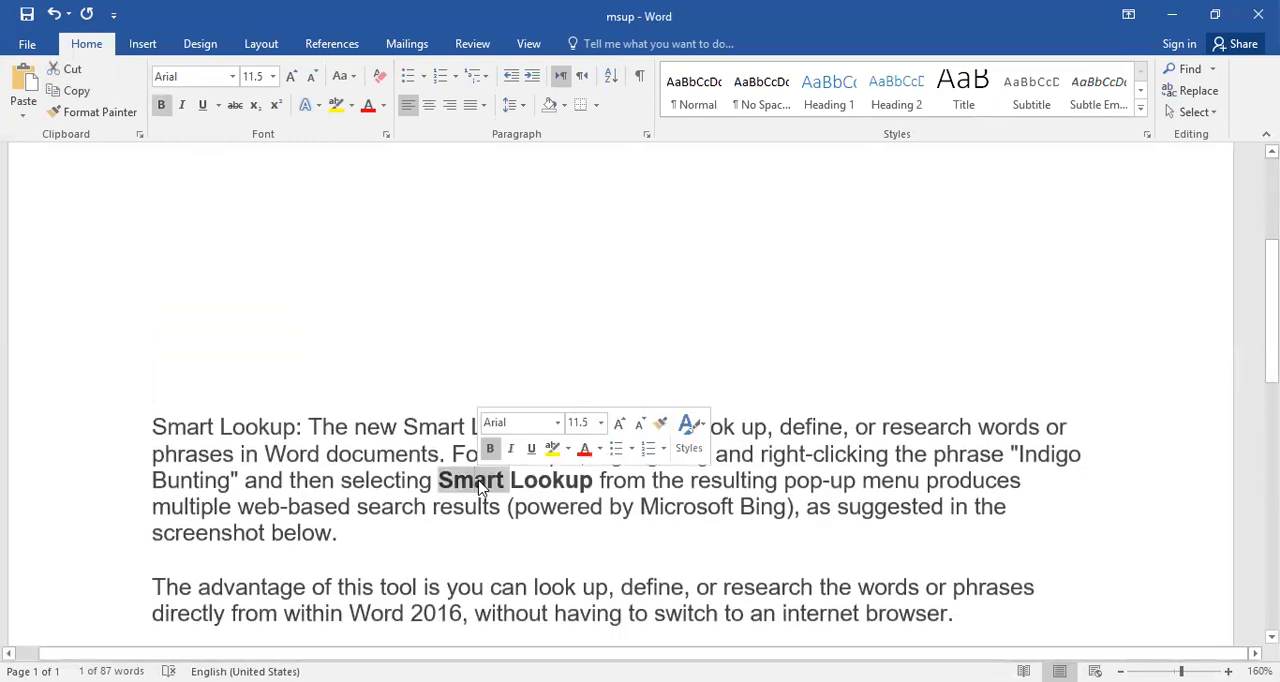
click(105, 118)
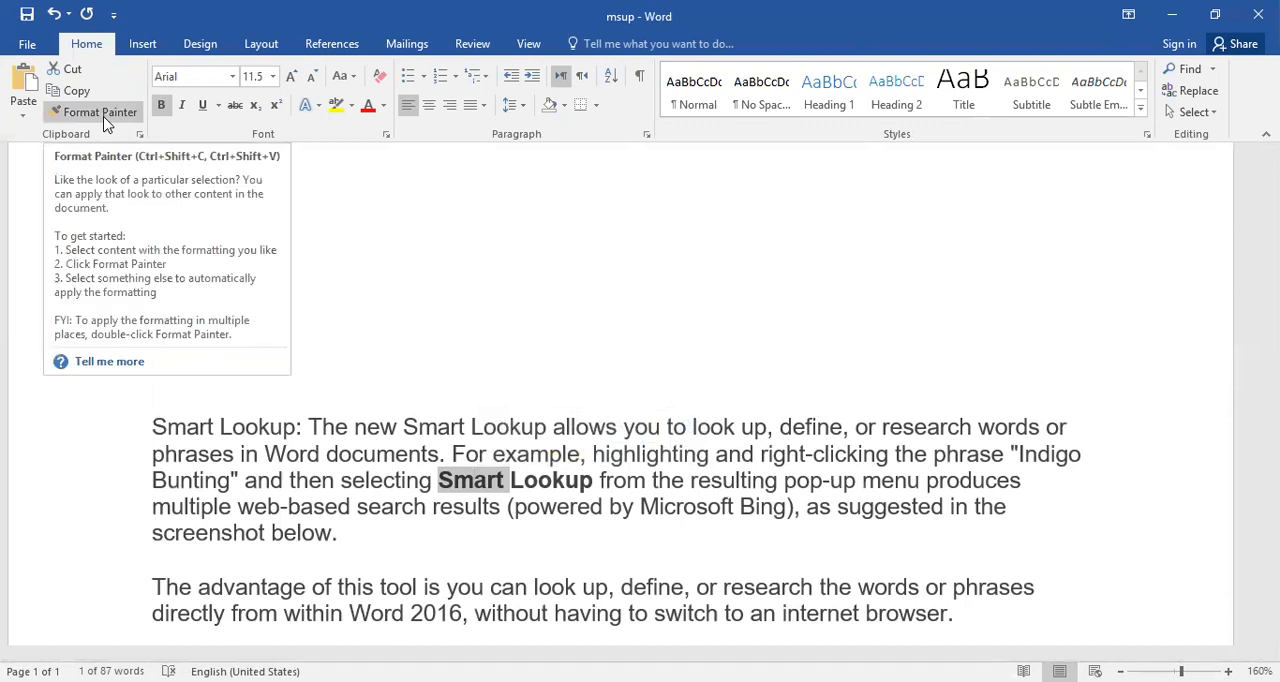
scroll(471, 394, up, 5)
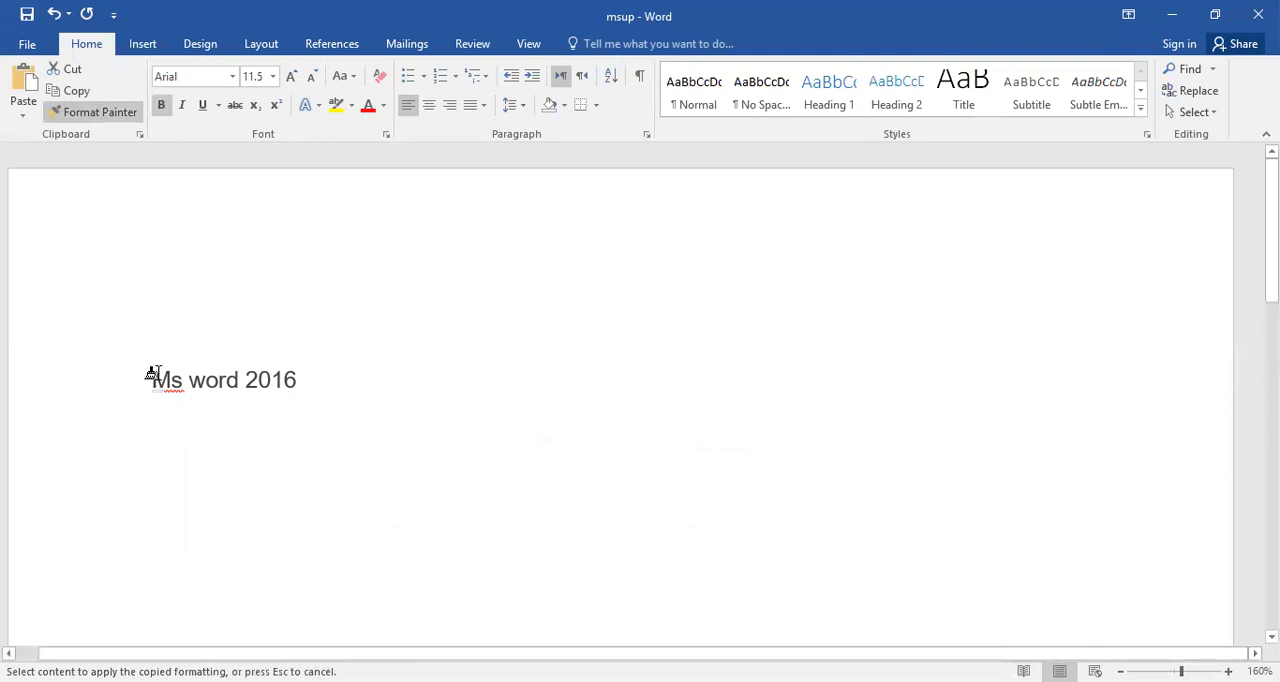
drag(147, 376, 341, 377)
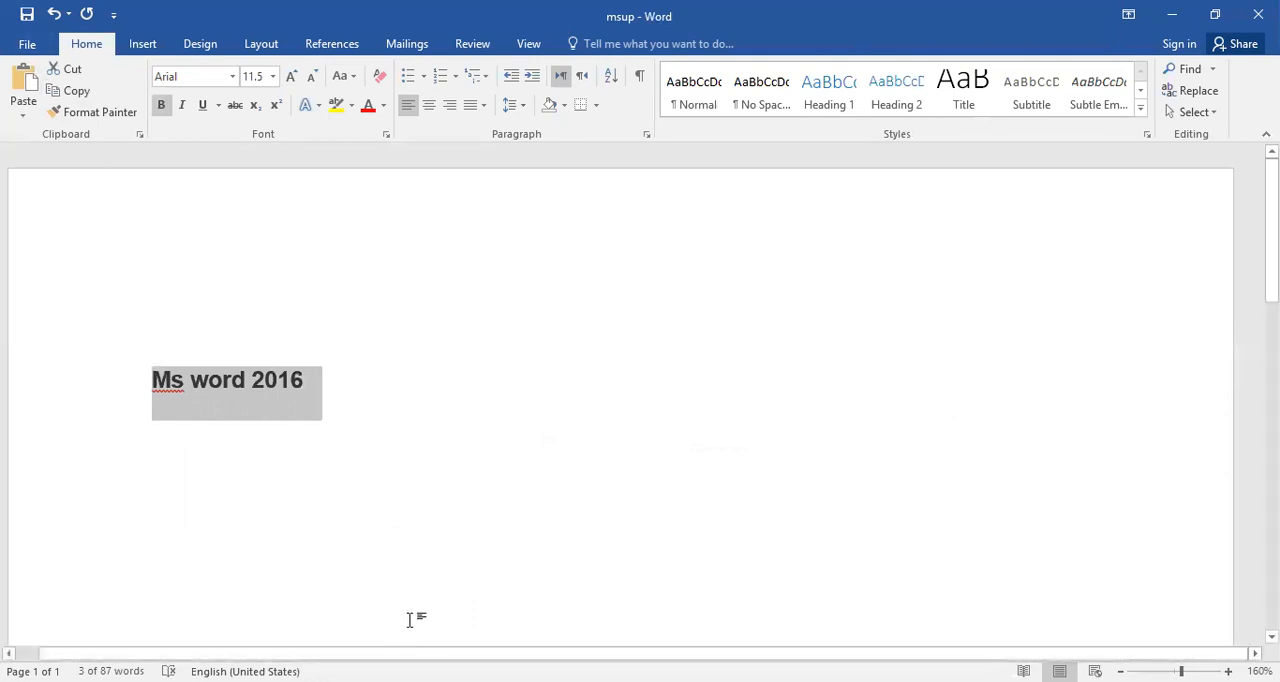
click(400, 591)
Cut the bold phrase "Smart Lookup" from the paragraph and paste it under the "Ms word 2016" heading, keeping source formatting.
scroll(404, 580, down, 6)
scroll(406, 571, up, 5)
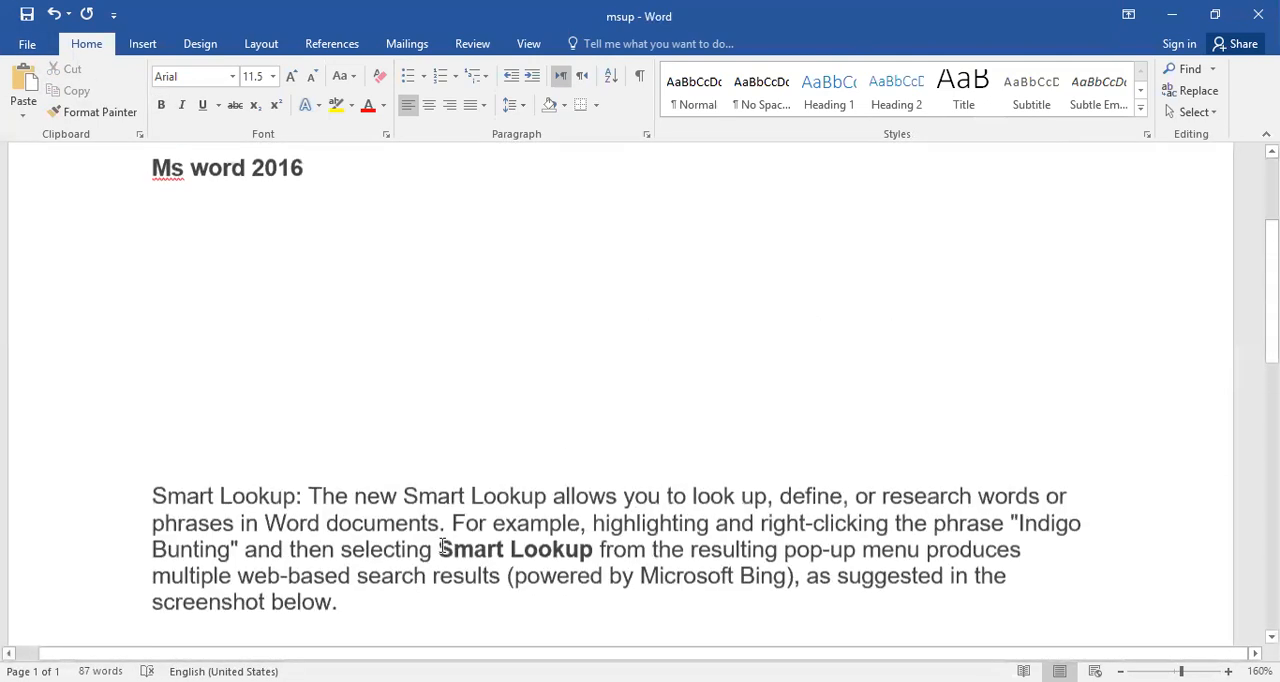
drag(440, 548, 558, 552)
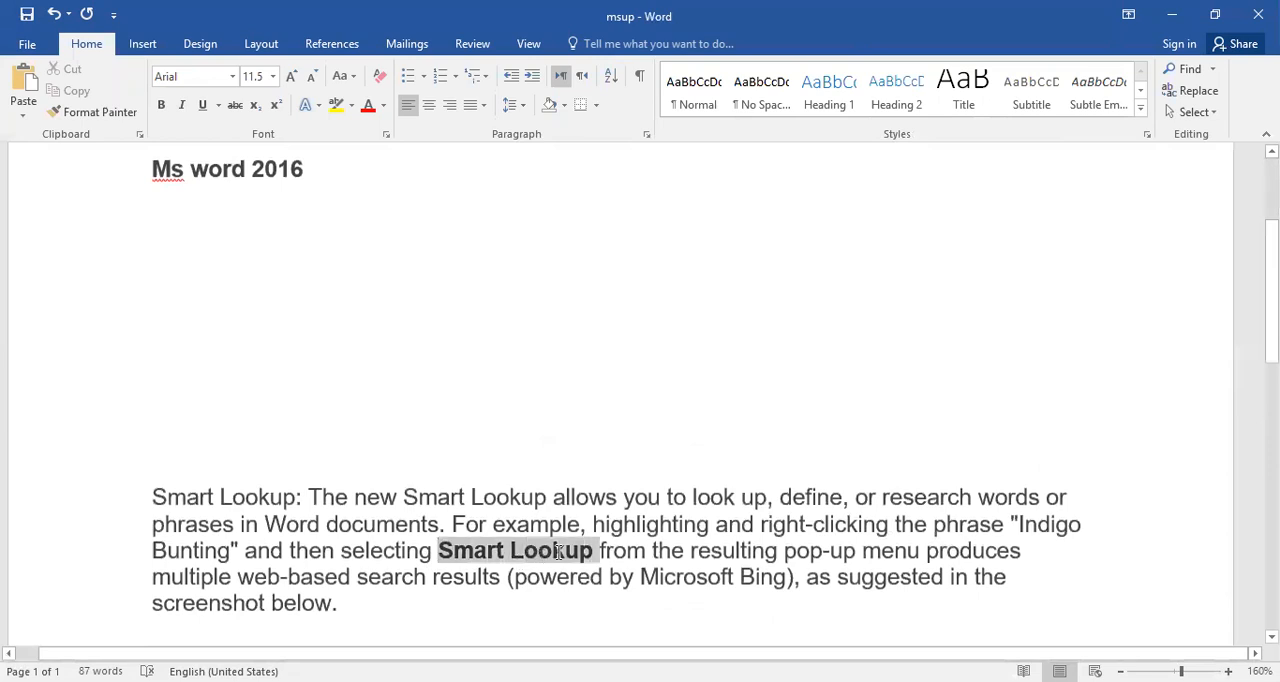
right_click(560, 552)
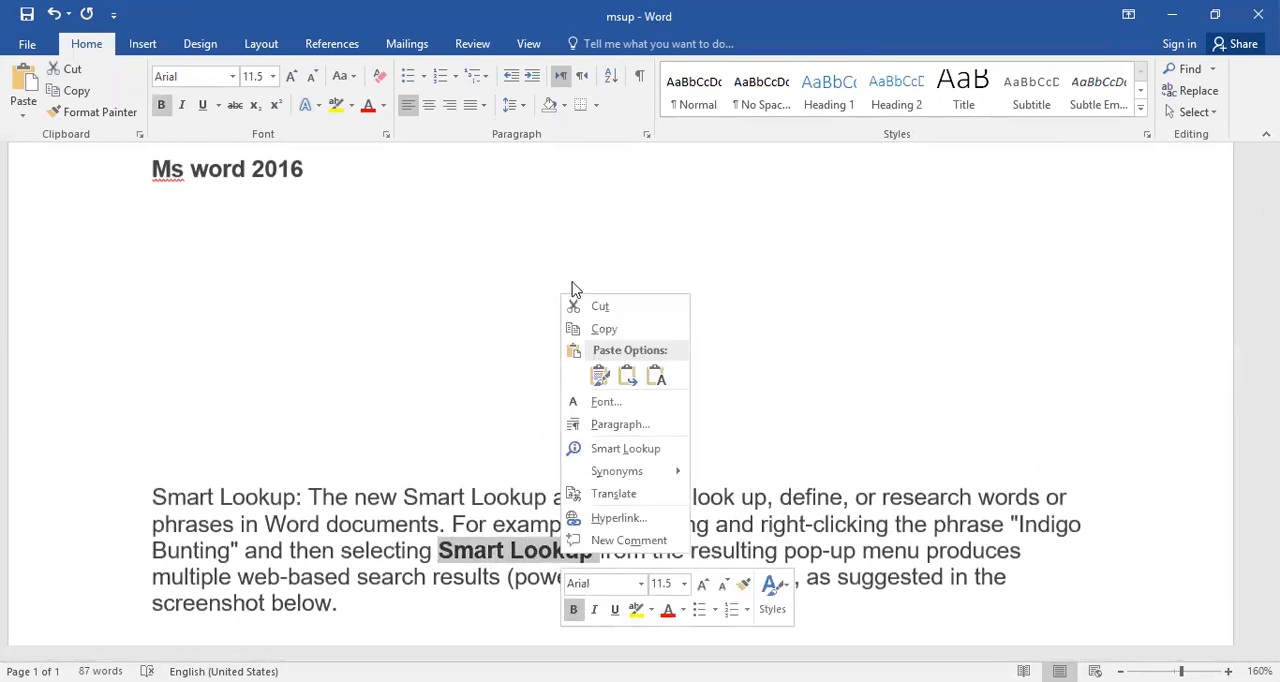
click(600, 306)
scroll(206, 343, up, 3)
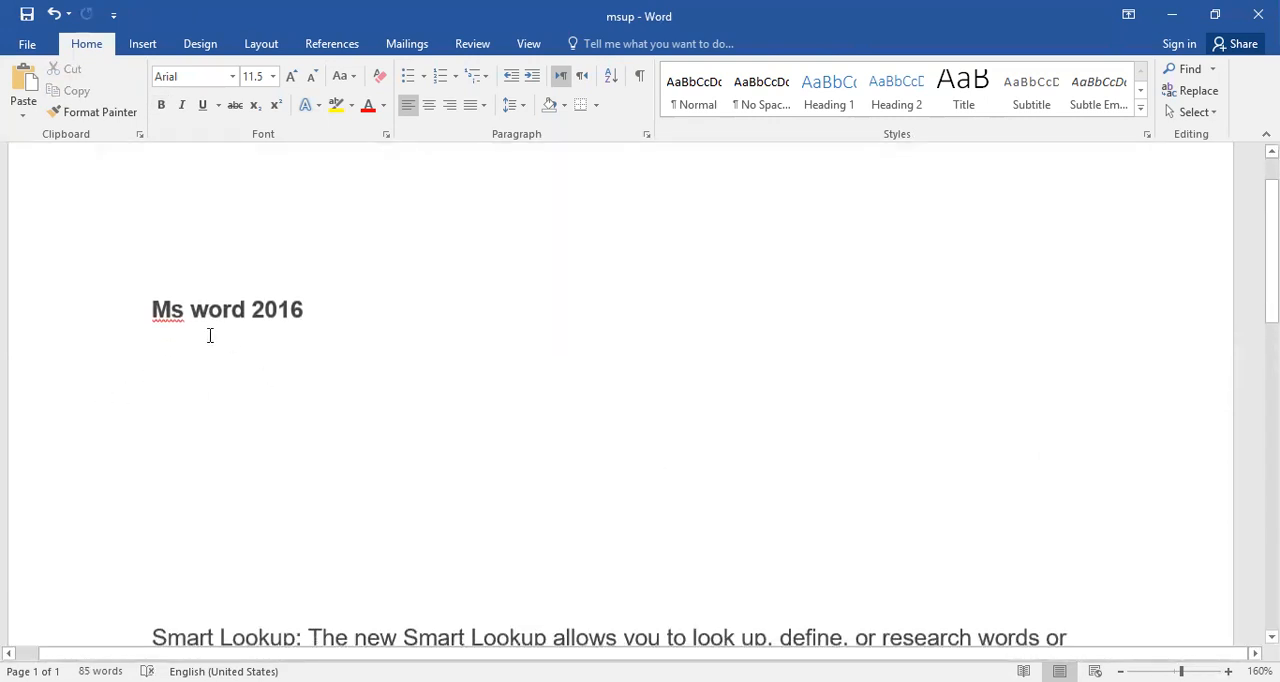
right_click(213, 404)
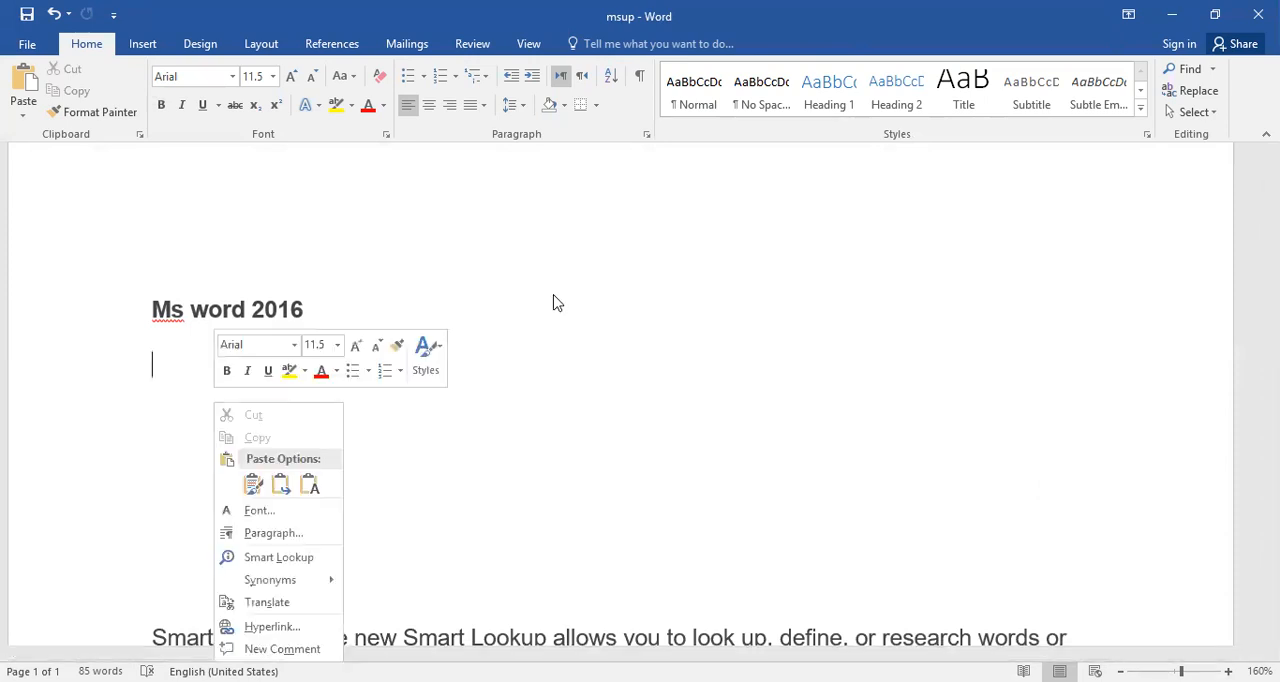
click(252, 486)
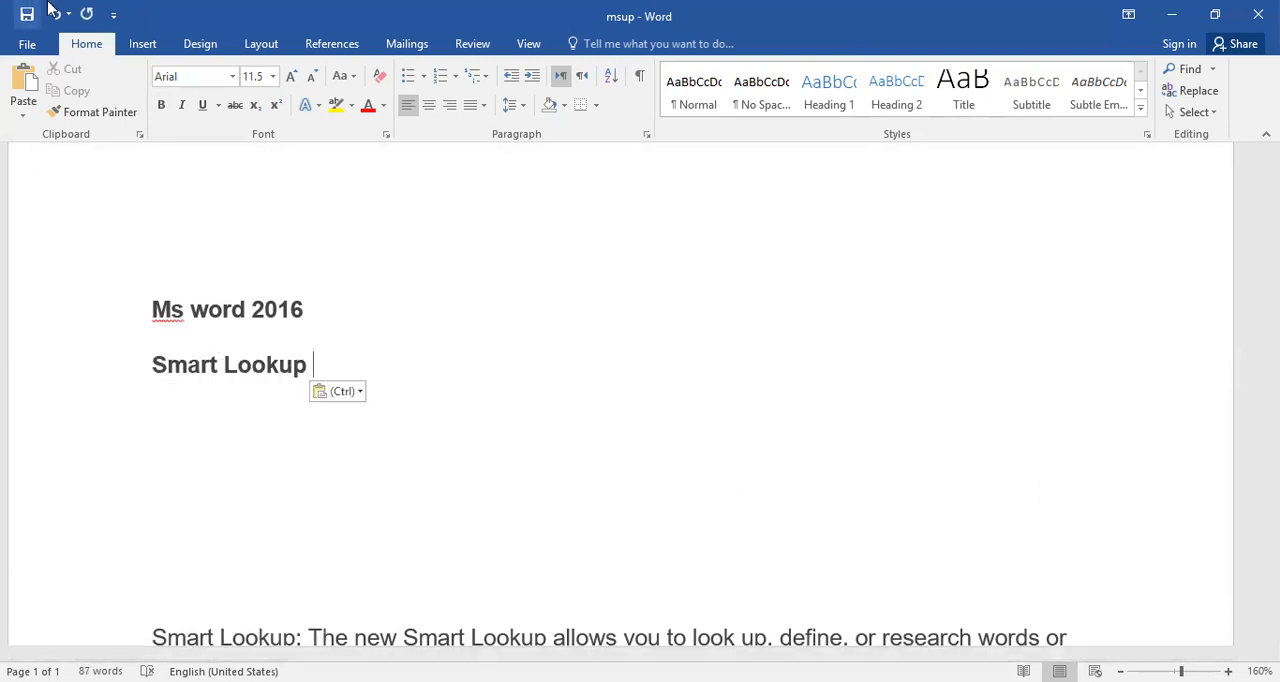
Undo the paste and the cut of the phrase "Smart Lookup", and clear the selection.
click(55, 12)
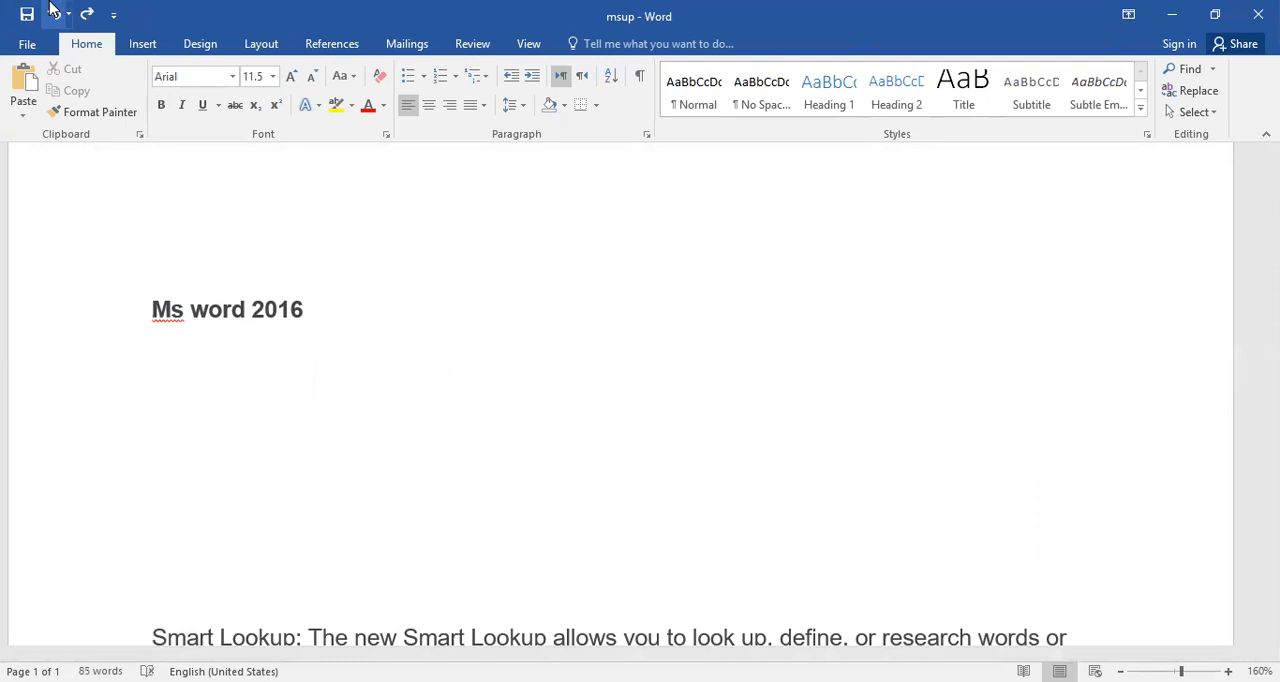
click(55, 12)
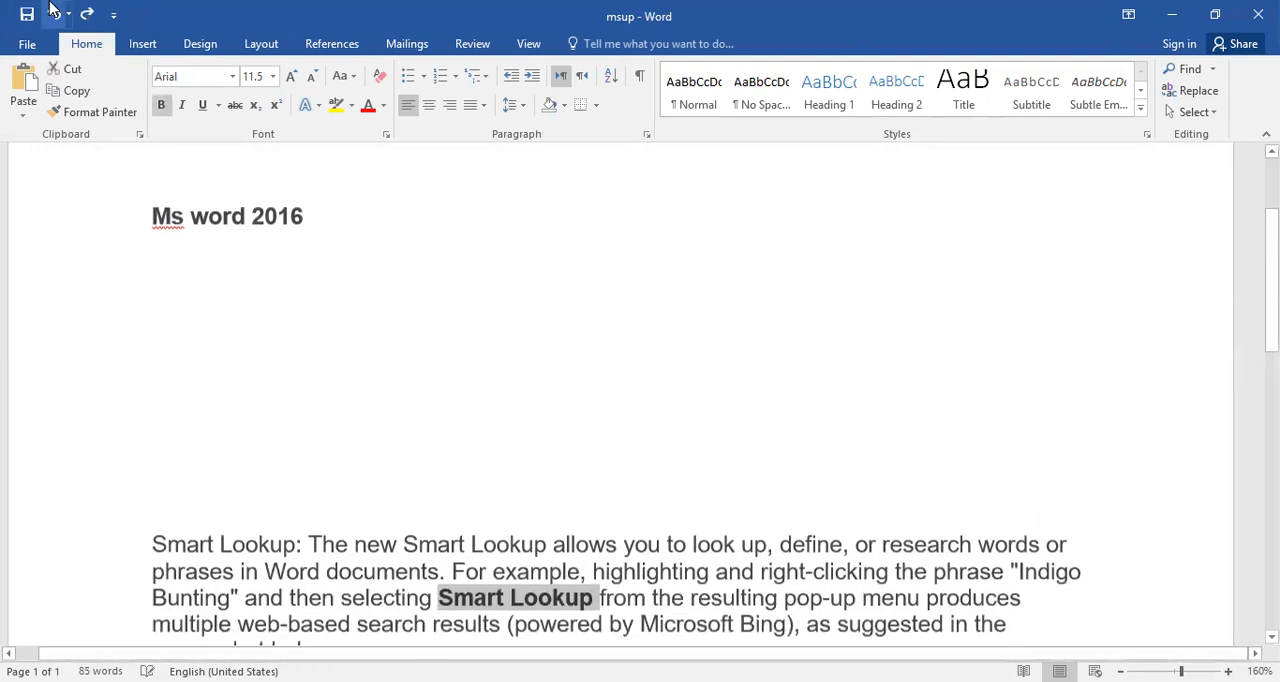
click(650, 580)
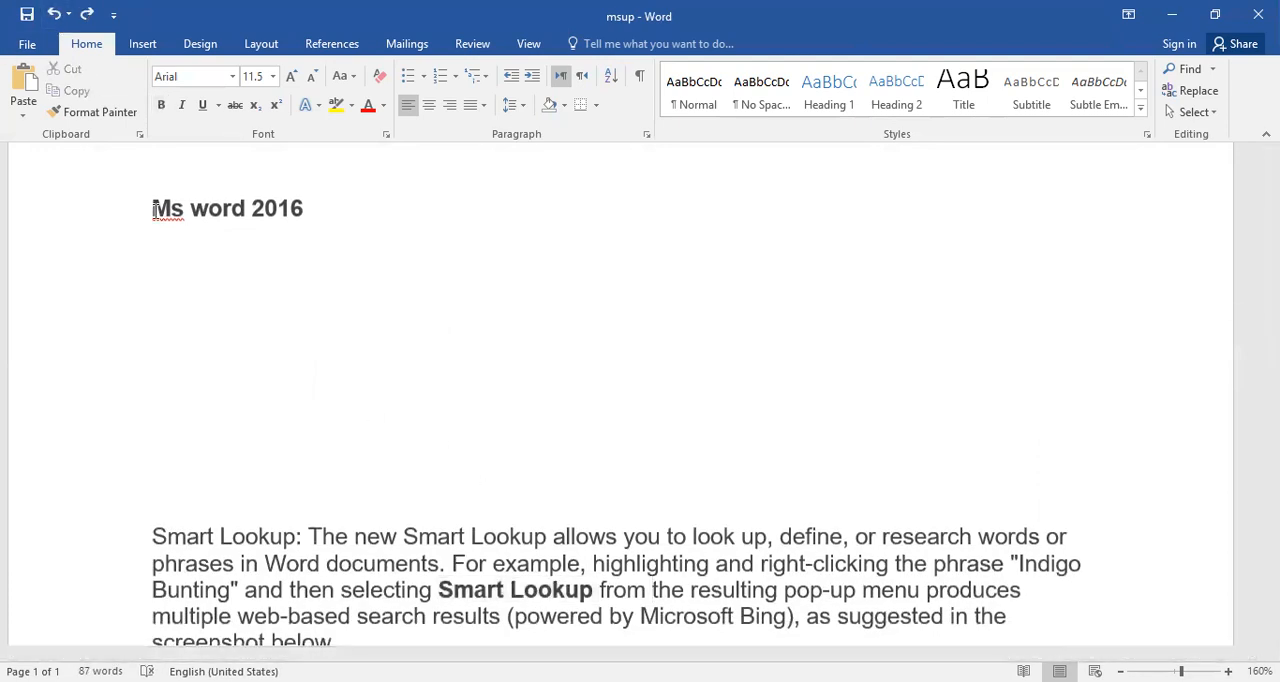
Copy the bold word "Smart" from the paragraph and paste it on a blank line below the "Ms word 2016" heading.
double_click(465, 590)
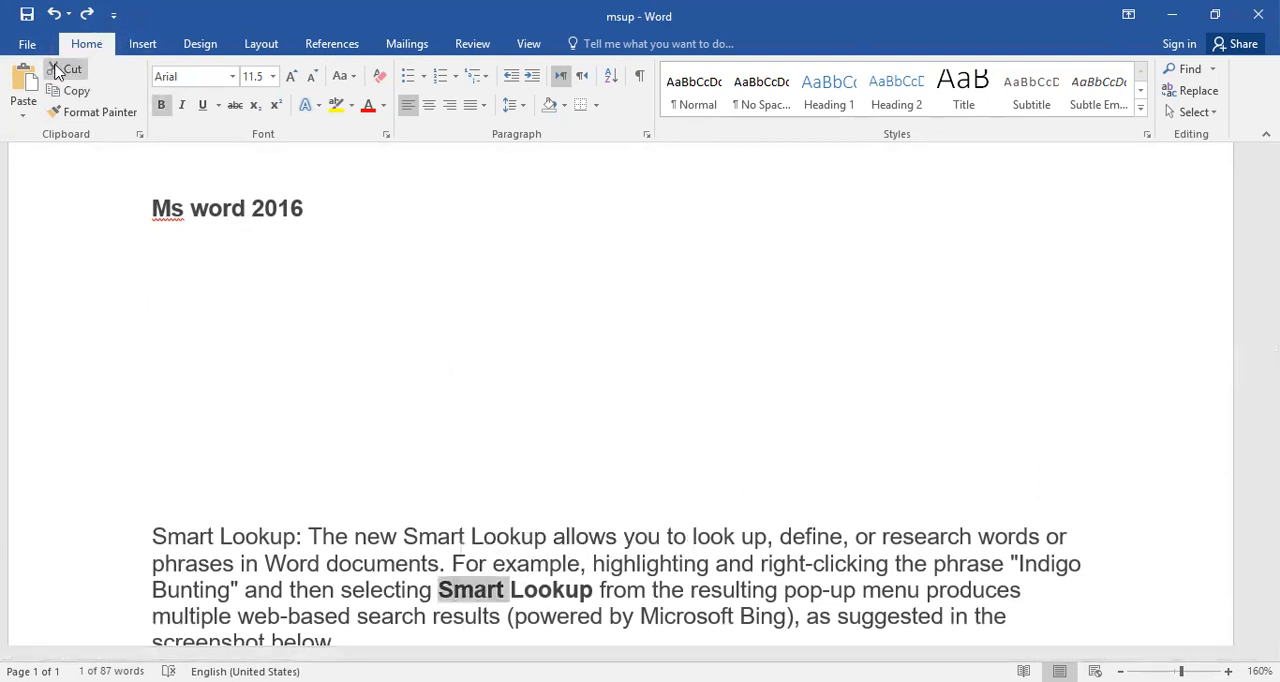
right_click(257, 316)
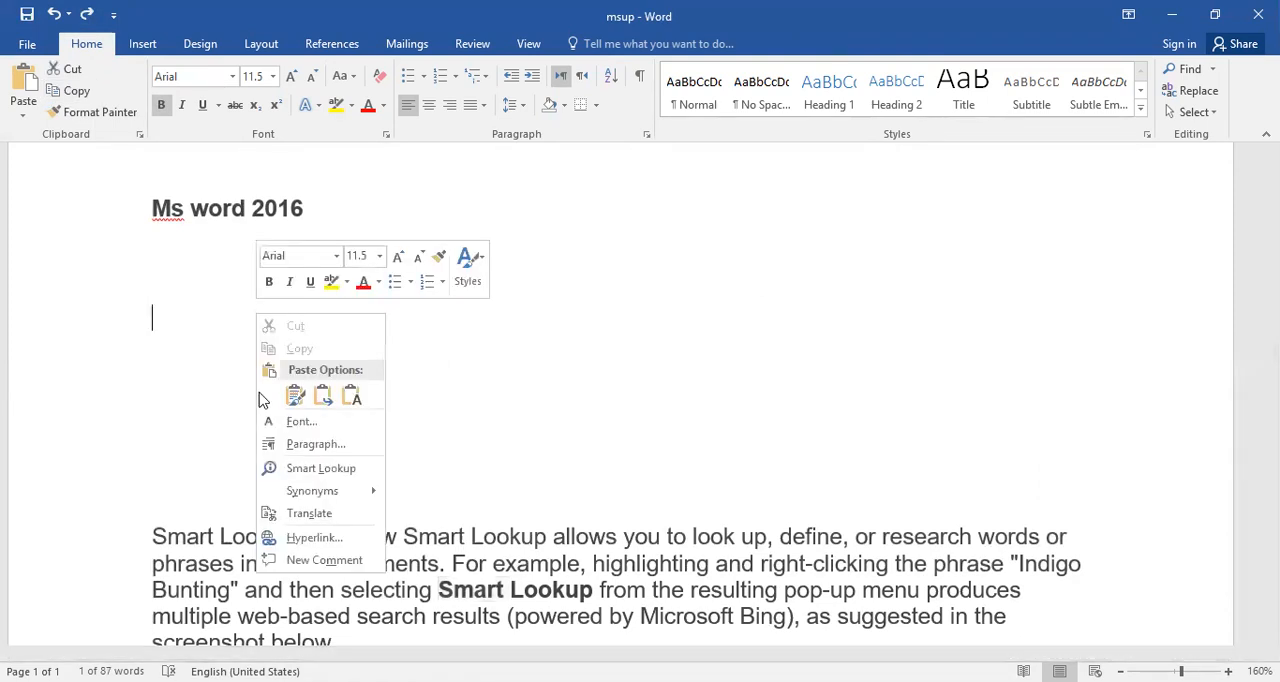
click(20, 82)
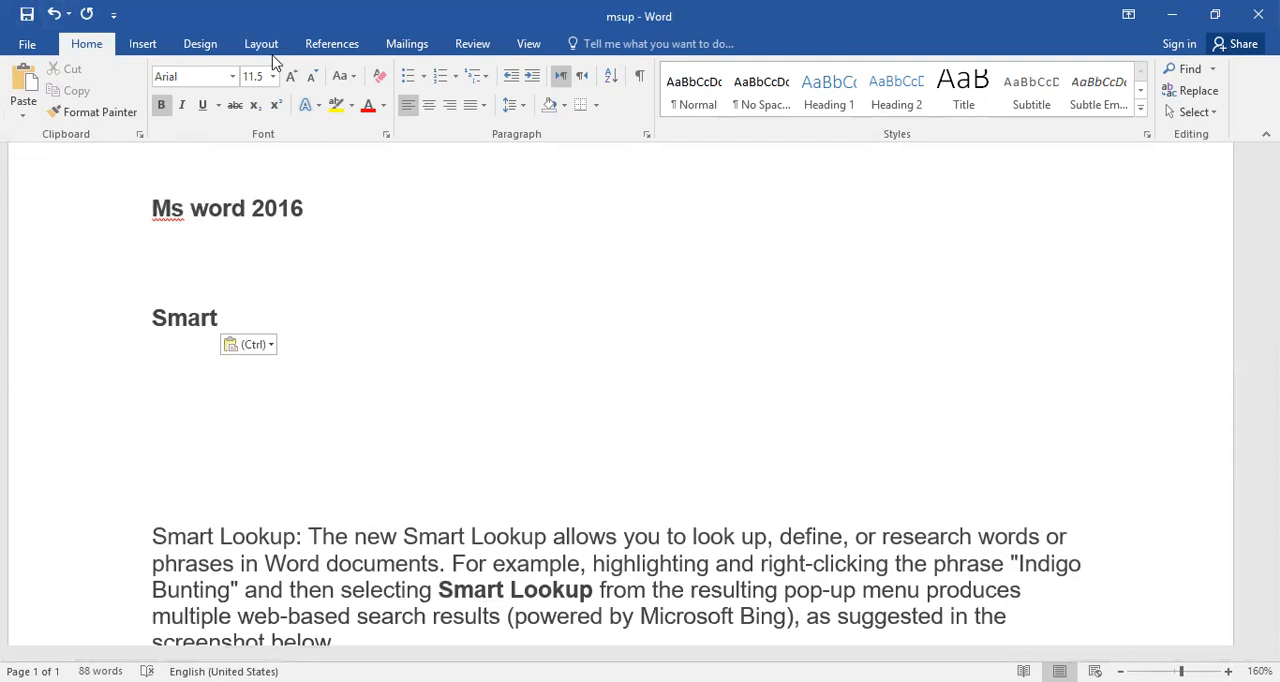
Change the font of the "Ms word 2016" heading to Times New Roman.
scroll(355, 344, down, 5)
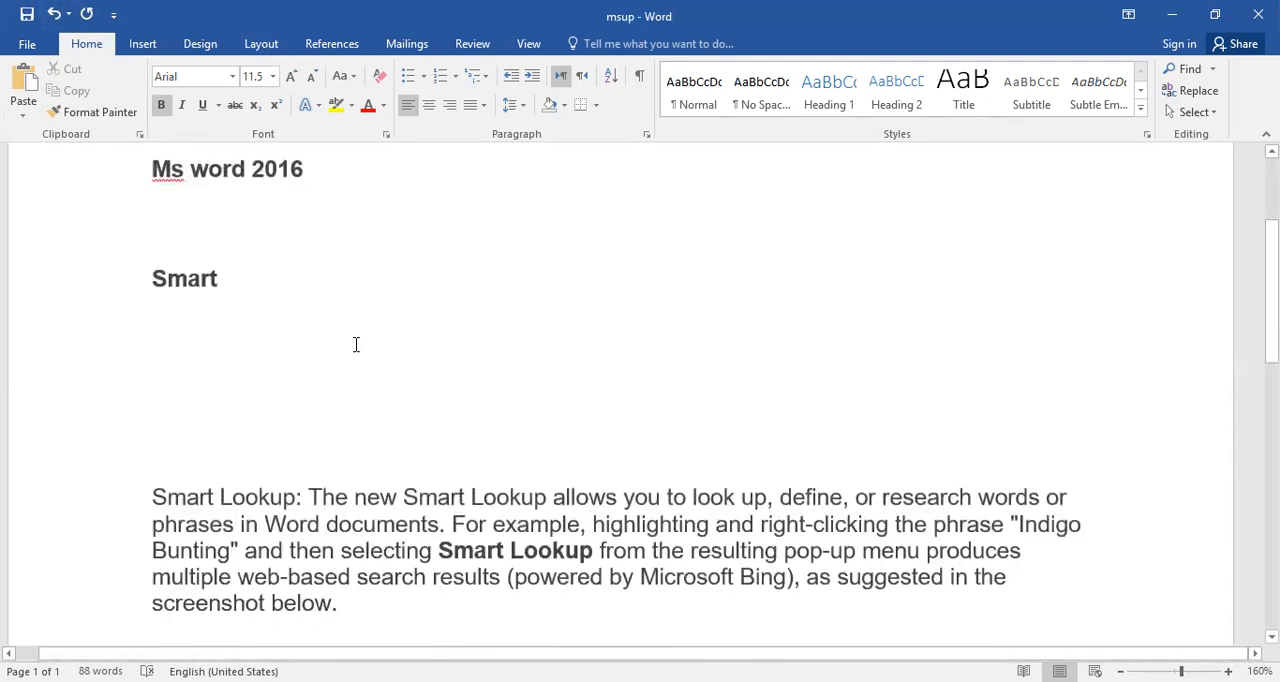
scroll(355, 344, up, 5)
scroll(290, 286, up, 2)
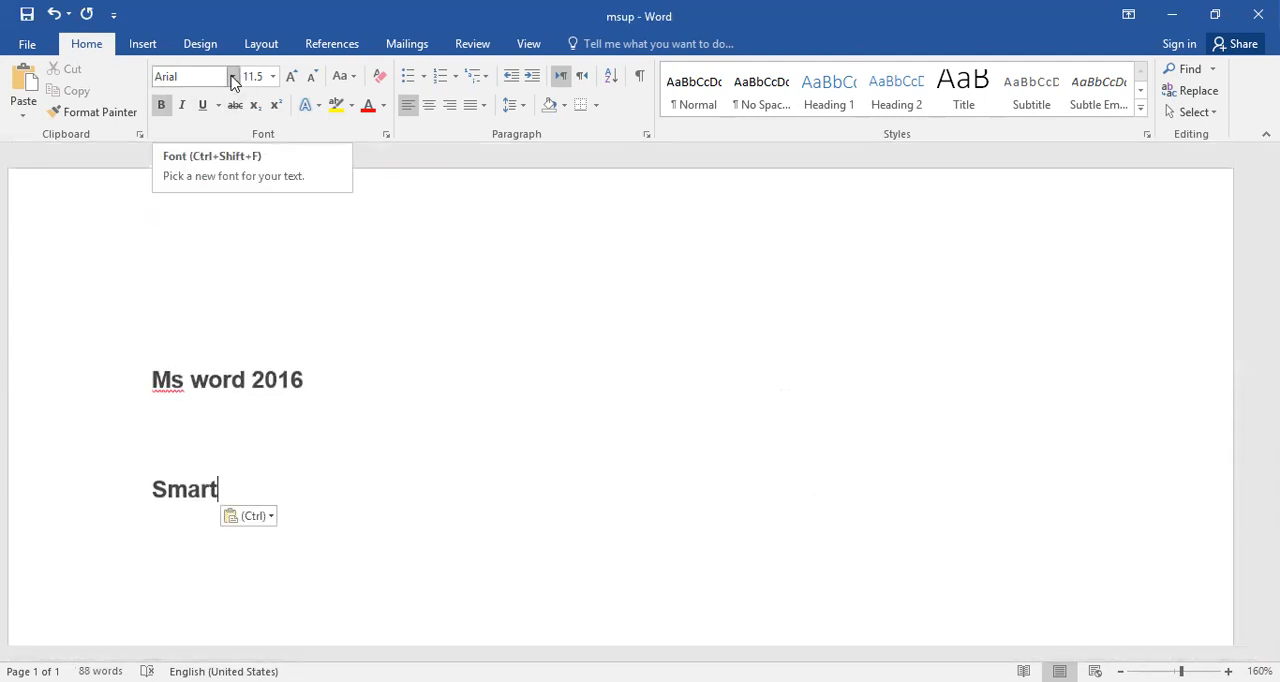
click(236, 393)
triple_click(211, 366)
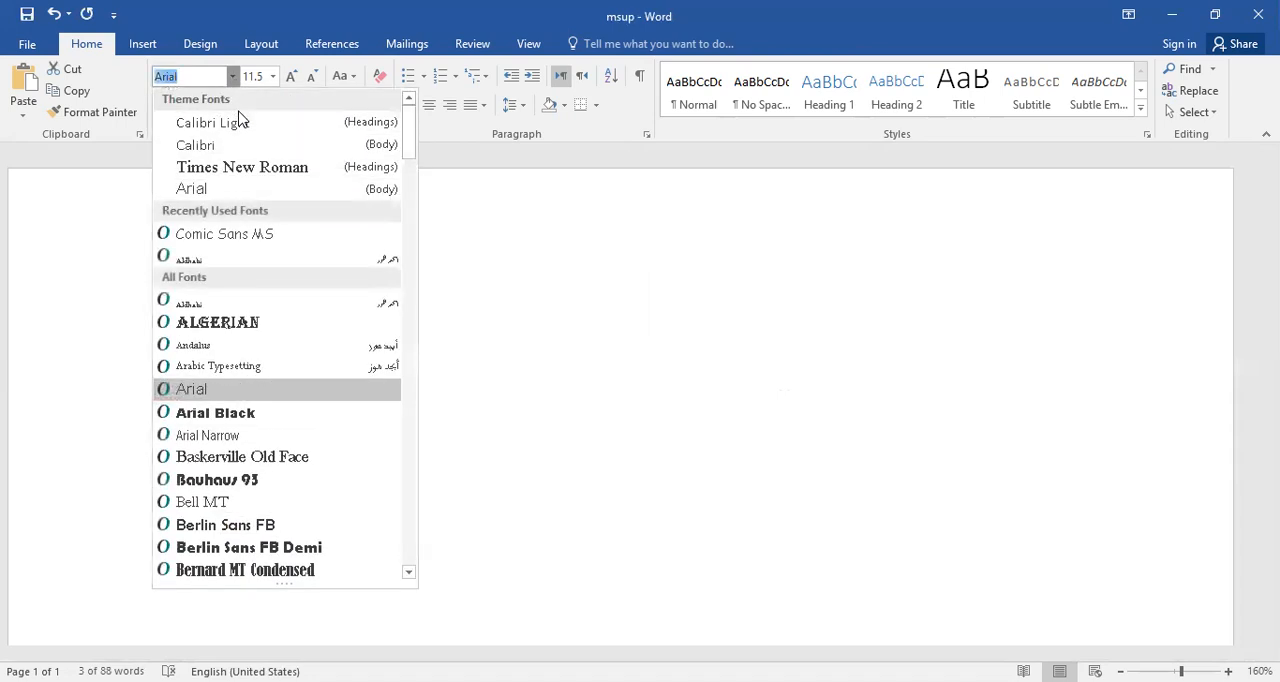
click(231, 76)
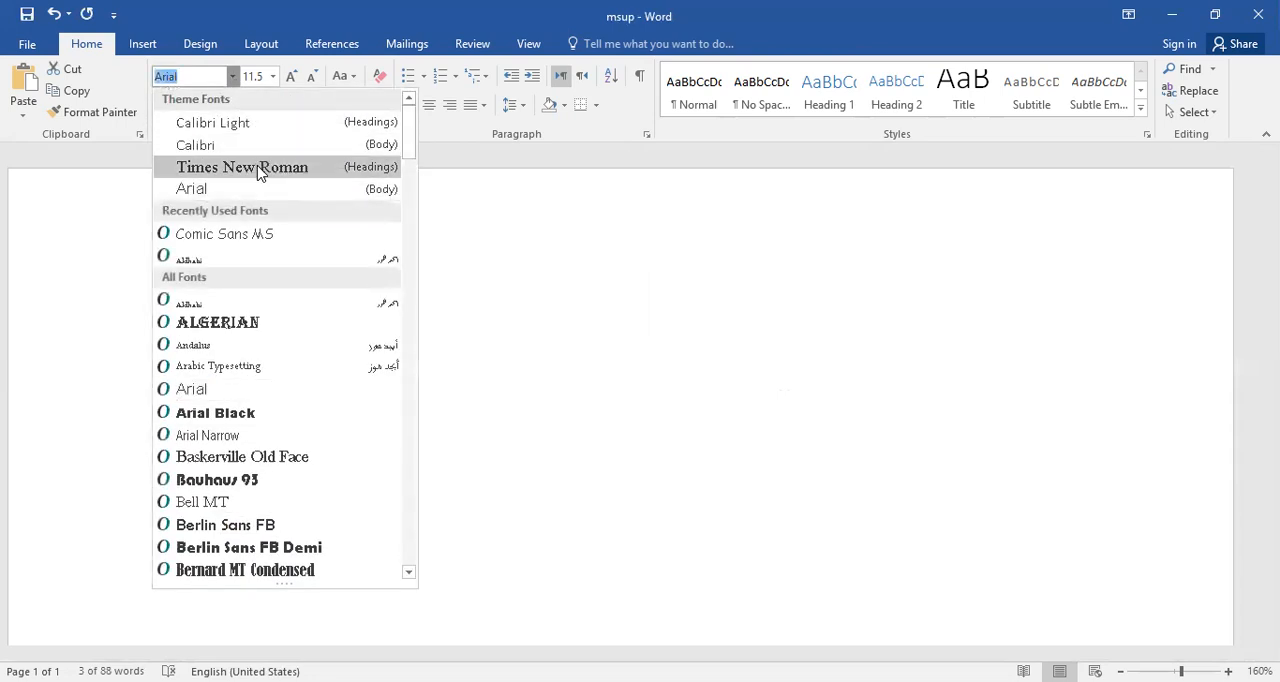
click(285, 167)
click(380, 291)
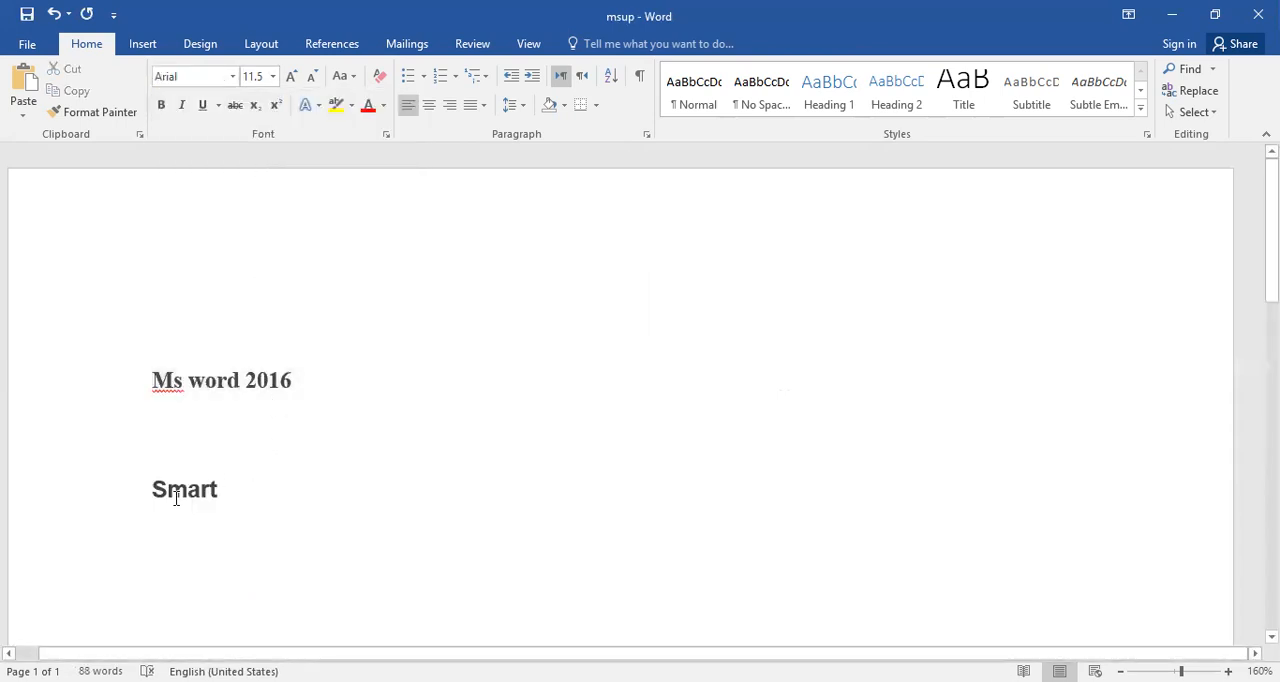
Compare the font of the "Ms word 2016" heading with that of the pasted word "Smart".
triple_click(171, 497)
click(394, 249)
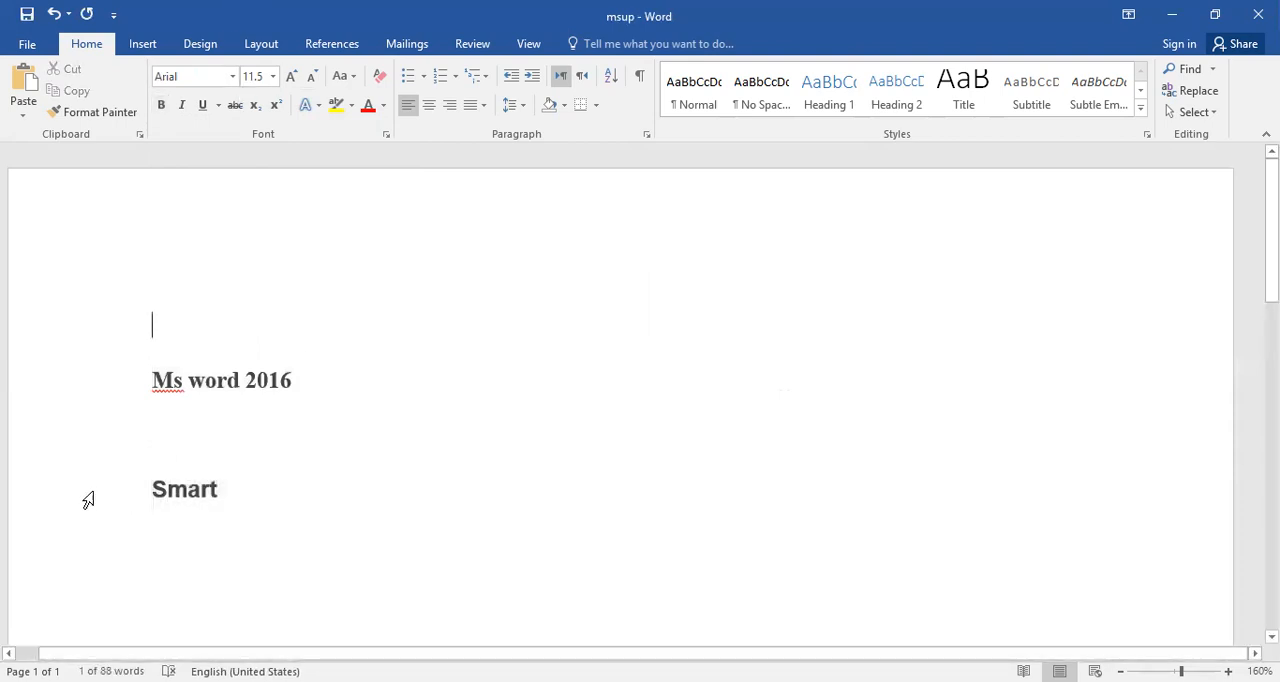
double_click(175, 383)
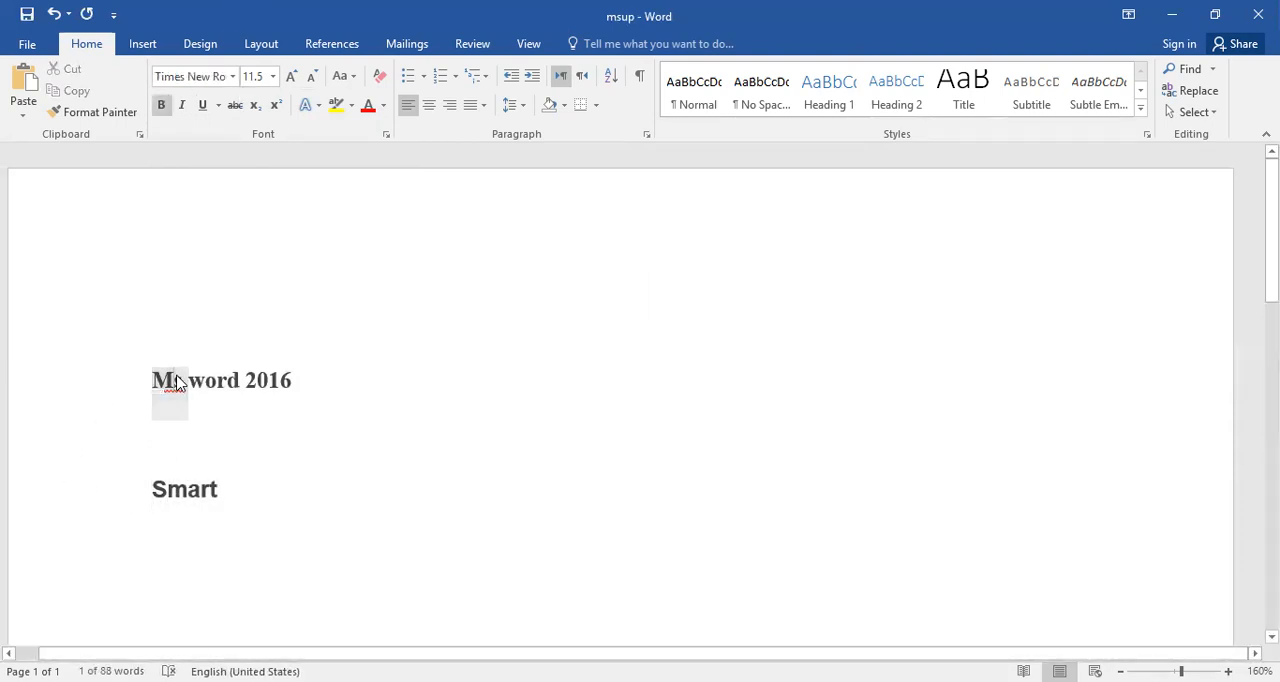
click(178, 494)
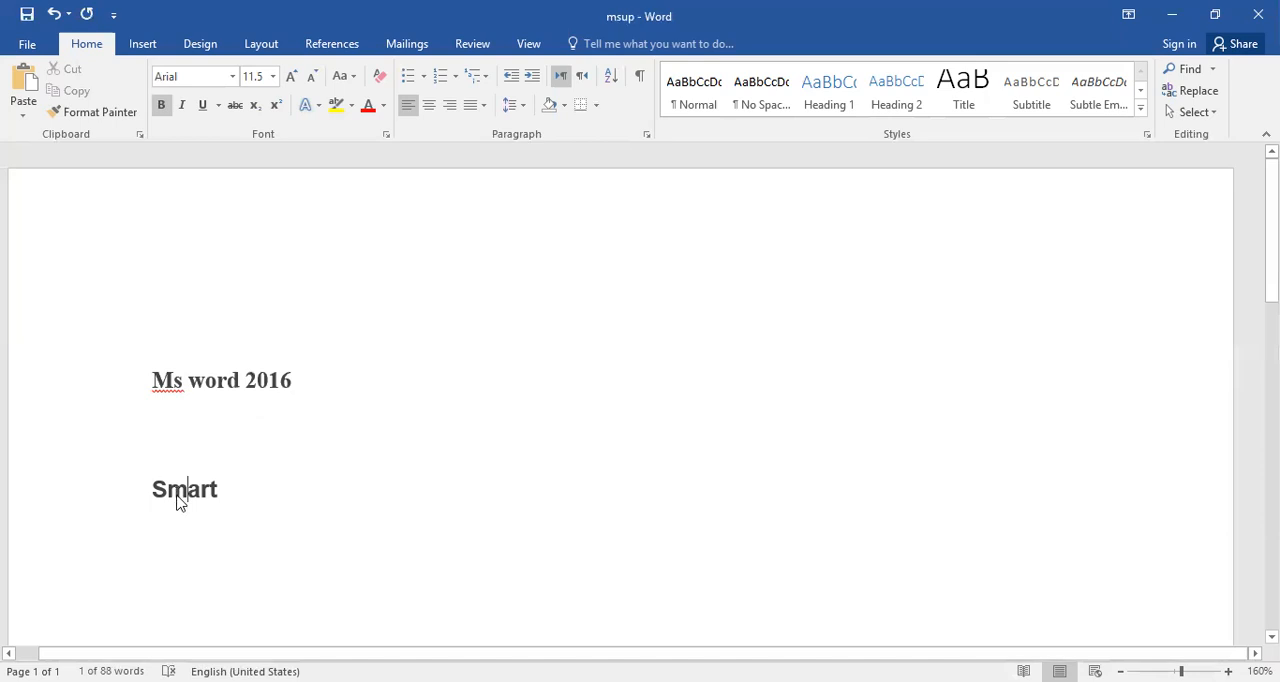
Paste the copied bold word "Smart" several more times on separate lines below the existing one.
double_click(178, 497)
key(ctrl+c)
scroll(175, 509, down, 1)
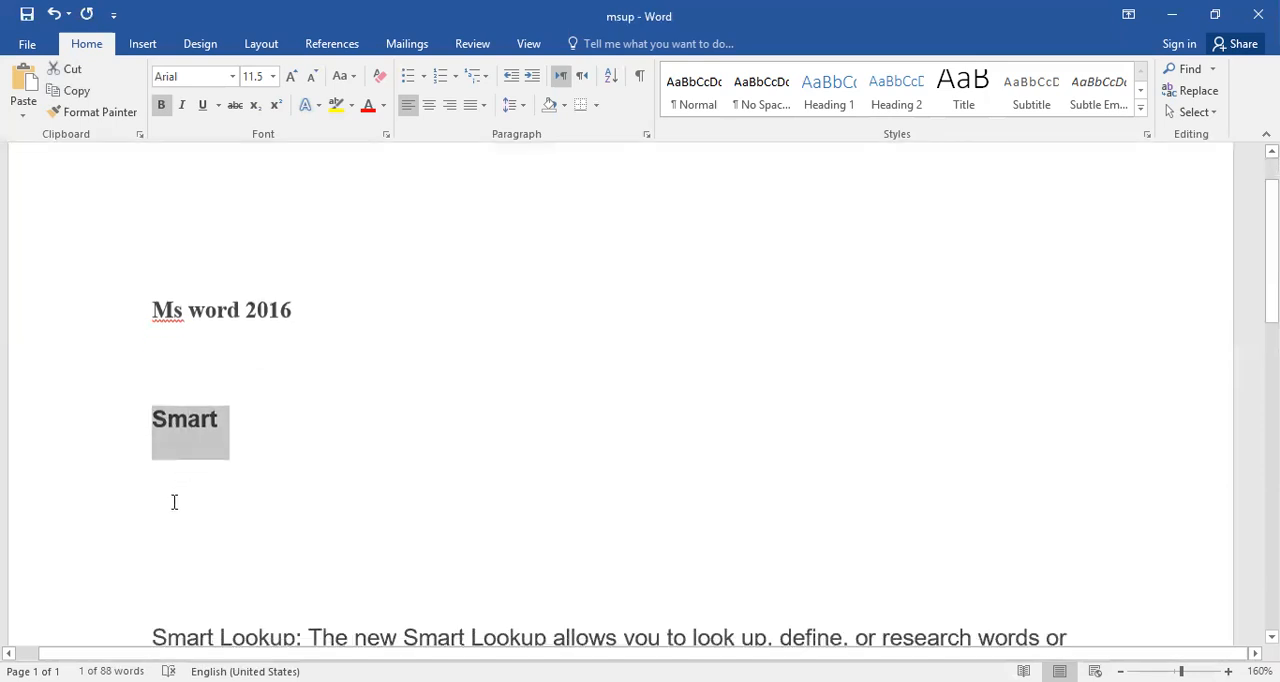
click(174, 502)
key(ctrl+v)
key(ctrl+v)
key(ctrl+v)
key(ctrl+v)
key(ctrl+v)
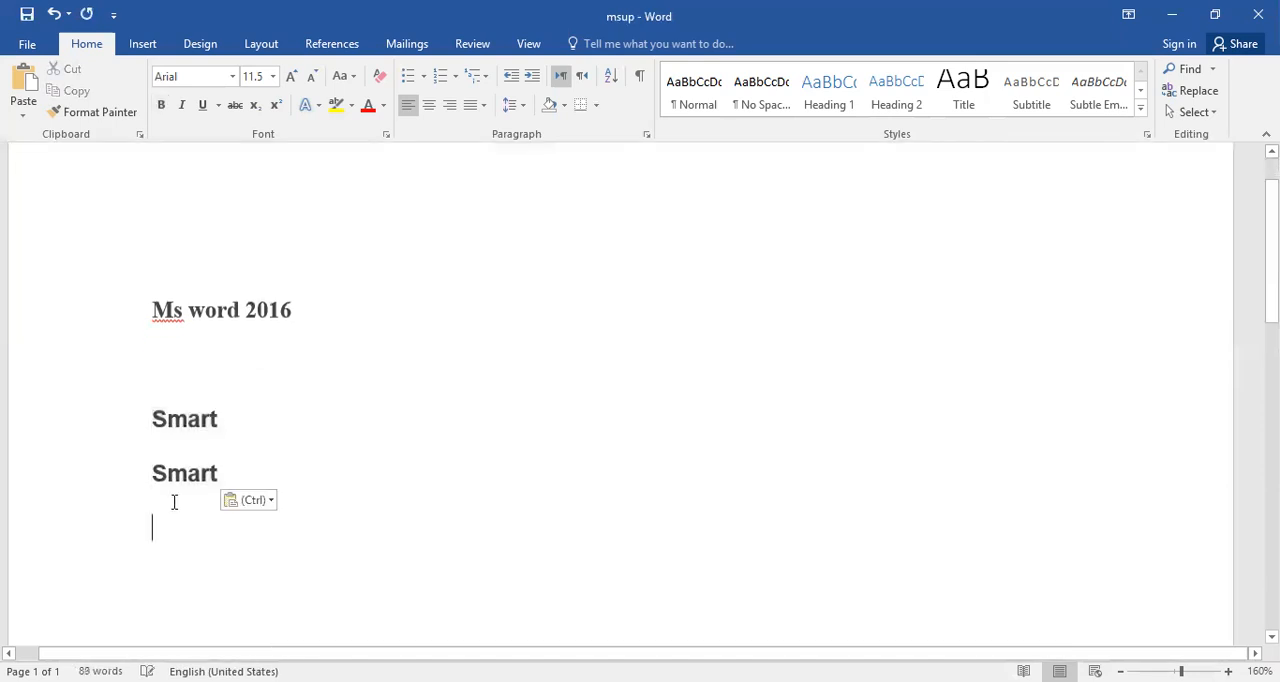
key(ctrl+v)
scroll(174, 502, up, 5)
click(331, 357)
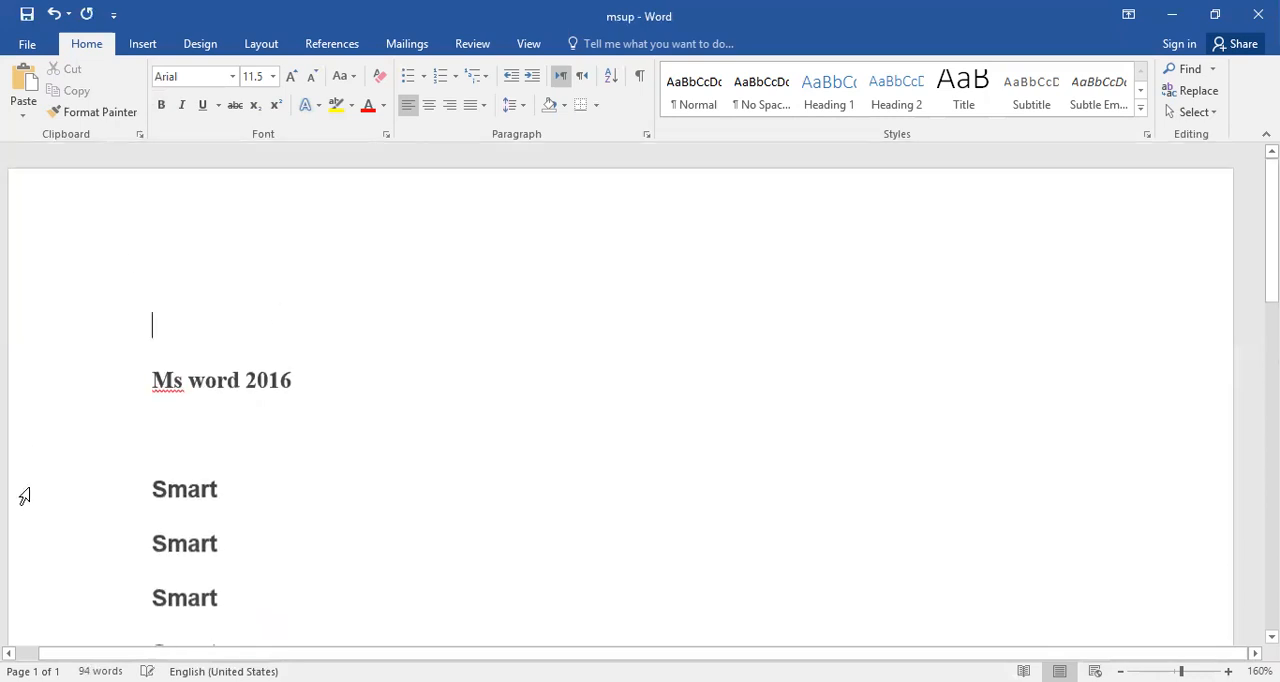
Check which font the "Ms word 2016" heading uses.
scroll(80, 249, down, 2)
scroll(274, 286, up, 2)
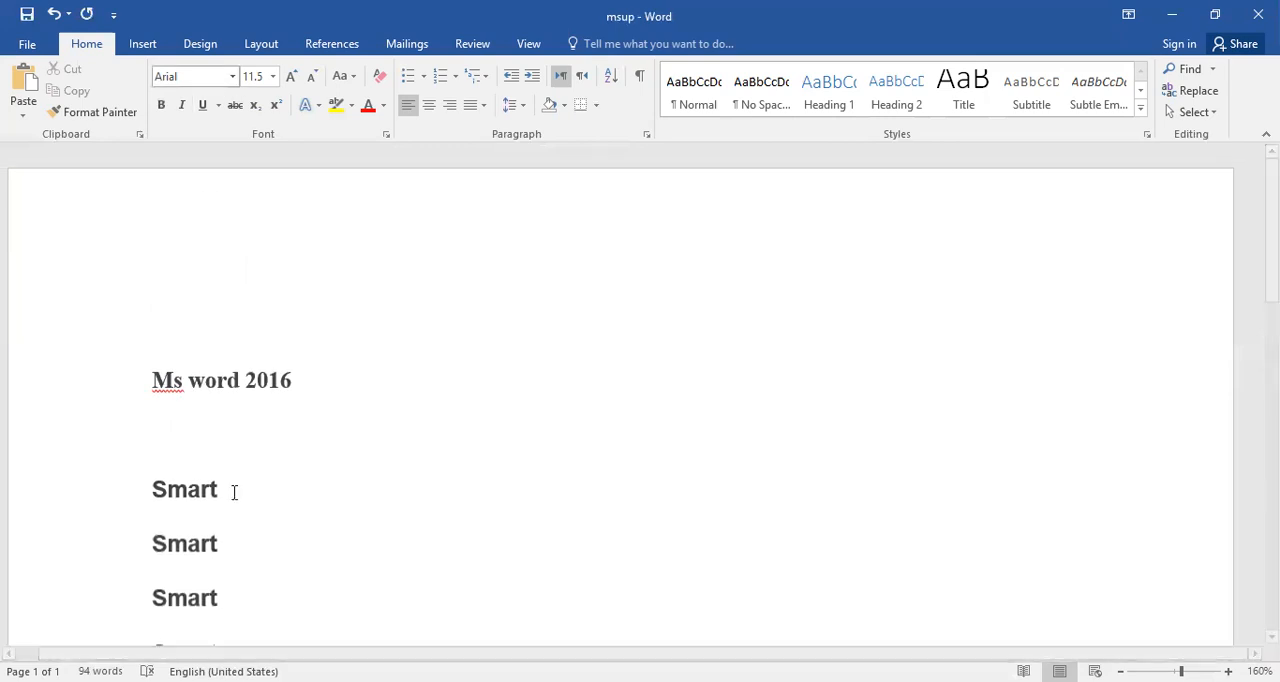
click(180, 385)
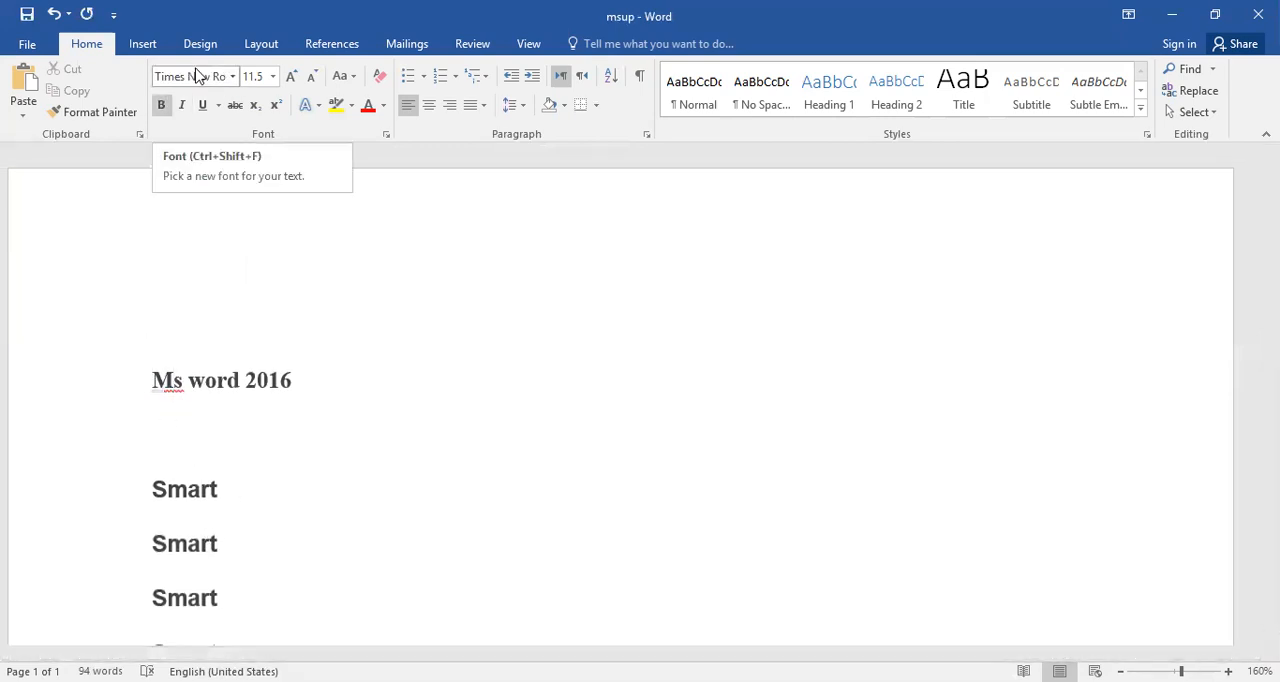
scroll(641, 468, down, 1)
scroll(641, 468, up, 1)
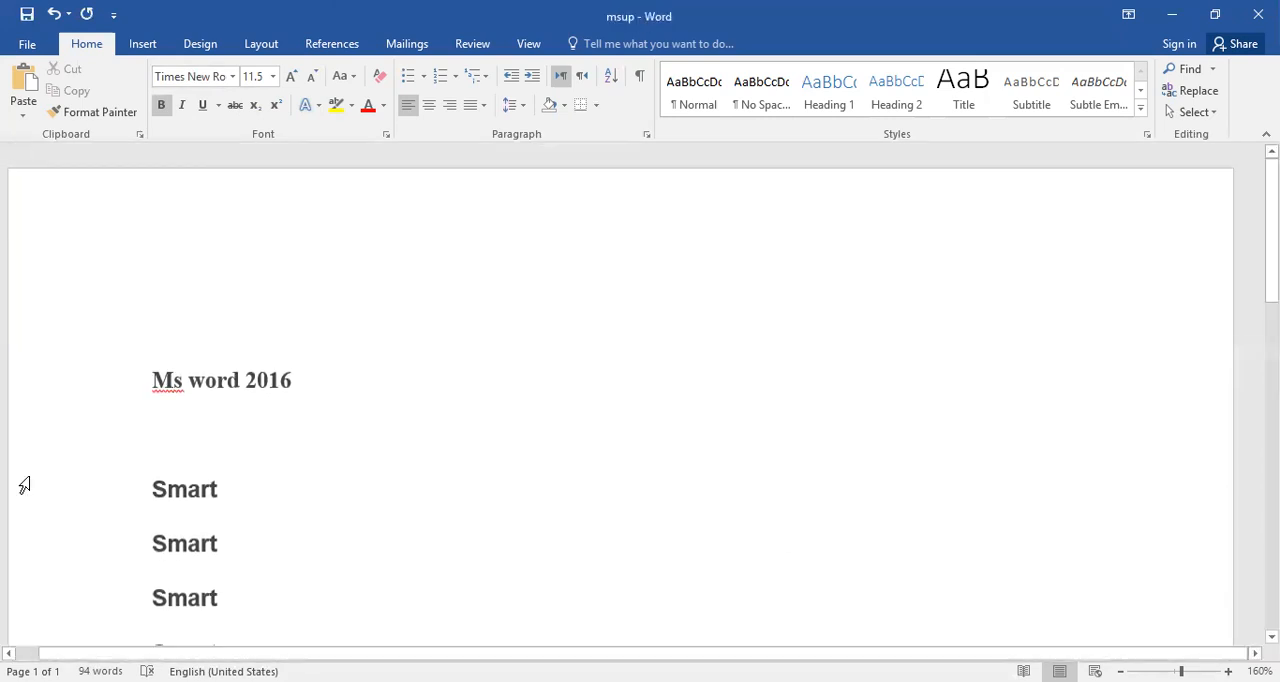
Paste the copied word "Smart" on the blank line directly below the "Ms word 2016" heading.
click(228, 432)
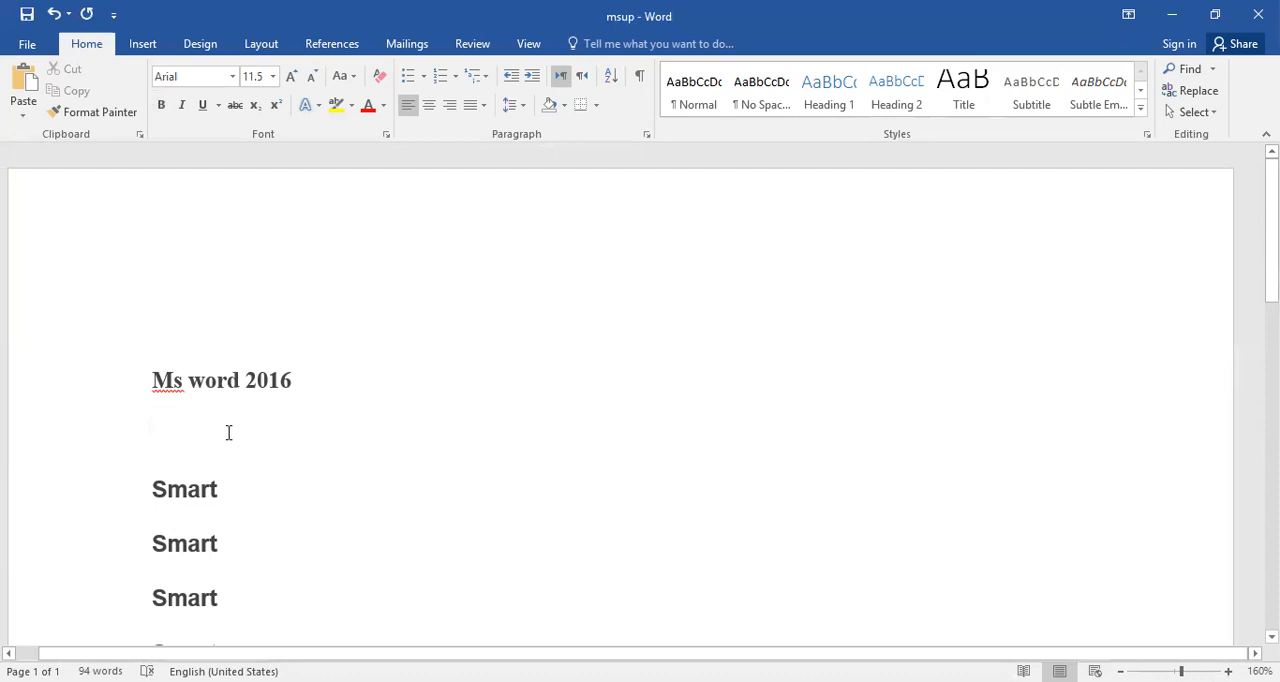
key(ctrl+v)
click(182, 419)
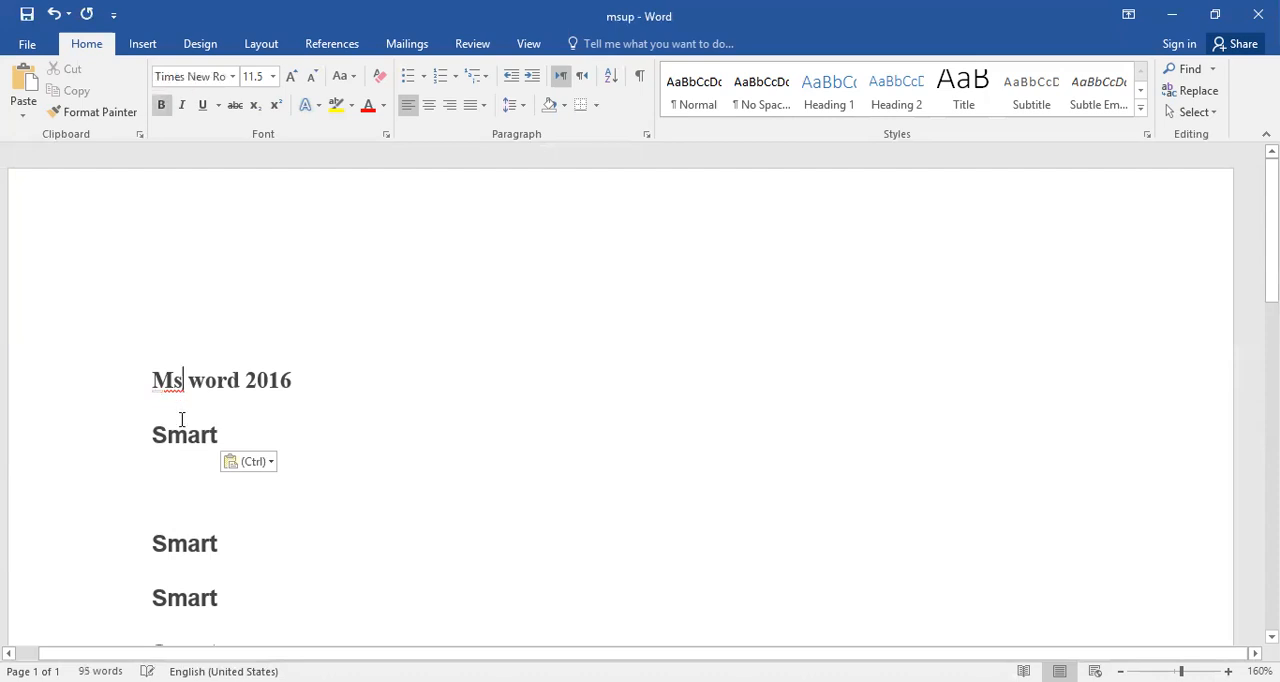
Set the font of the word "Smart" directly below the heading to Comic Sans MS.
click(176, 440)
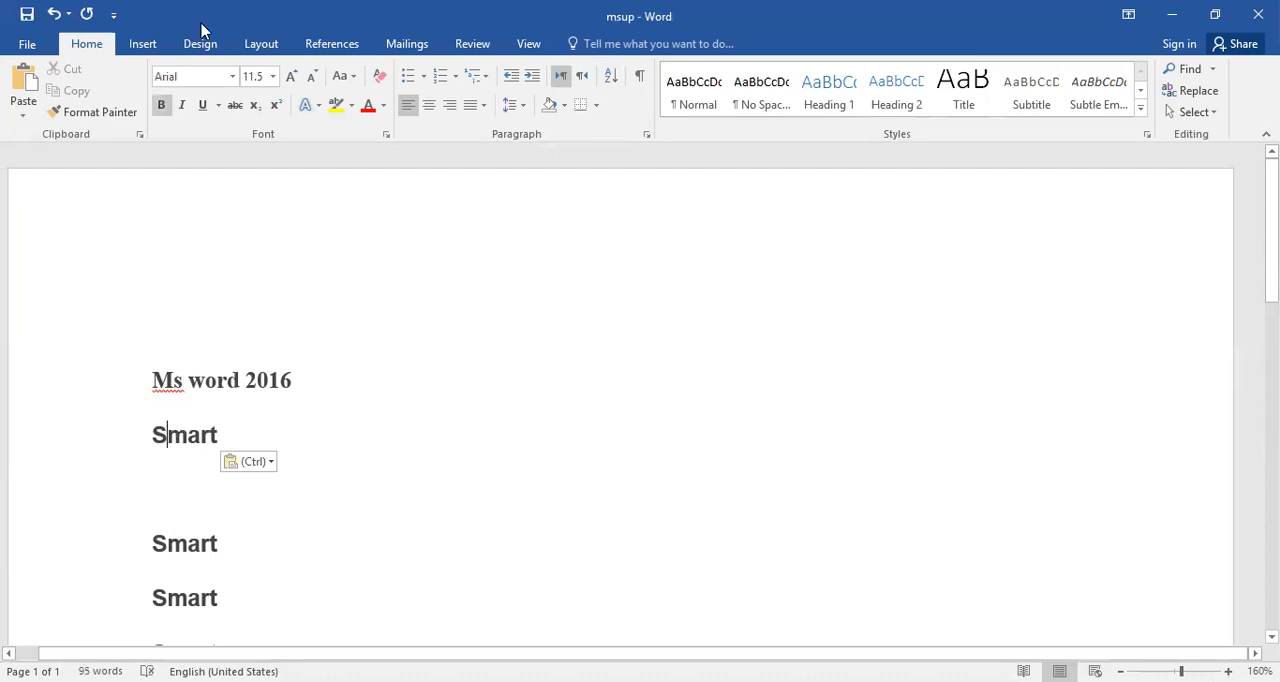
click(232, 76)
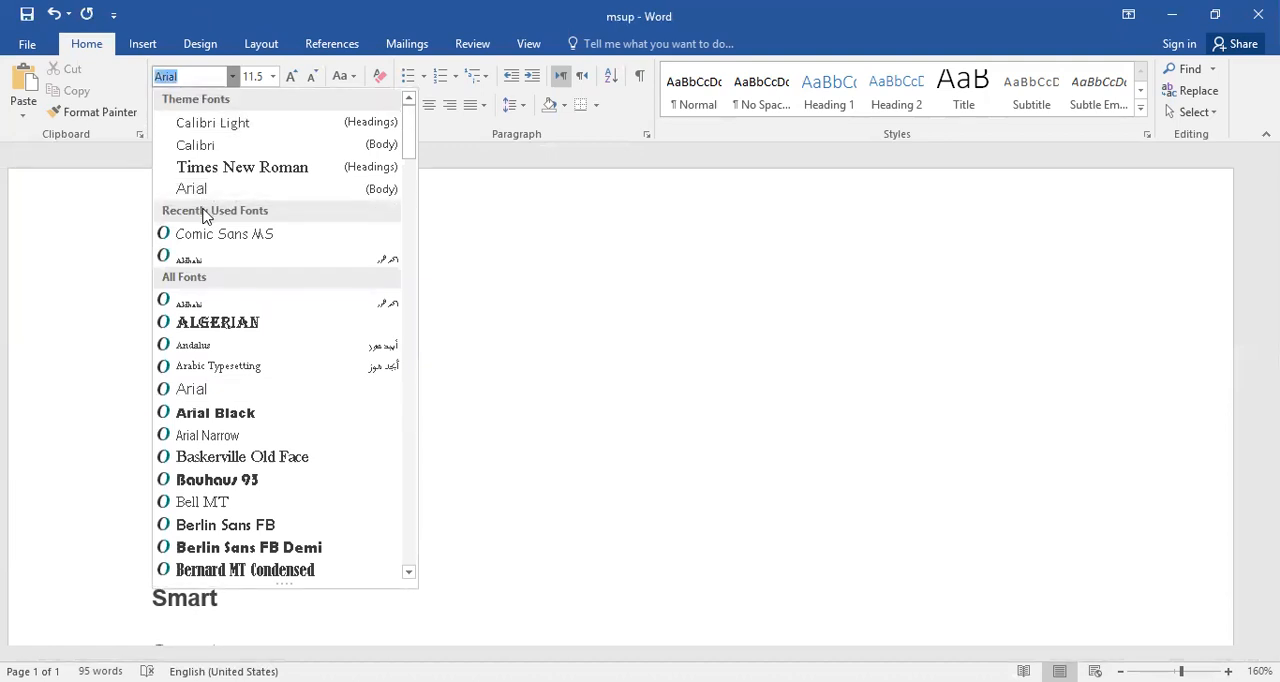
click(201, 235)
scroll(80, 329, down, 2)
scroll(253, 416, up, 2)
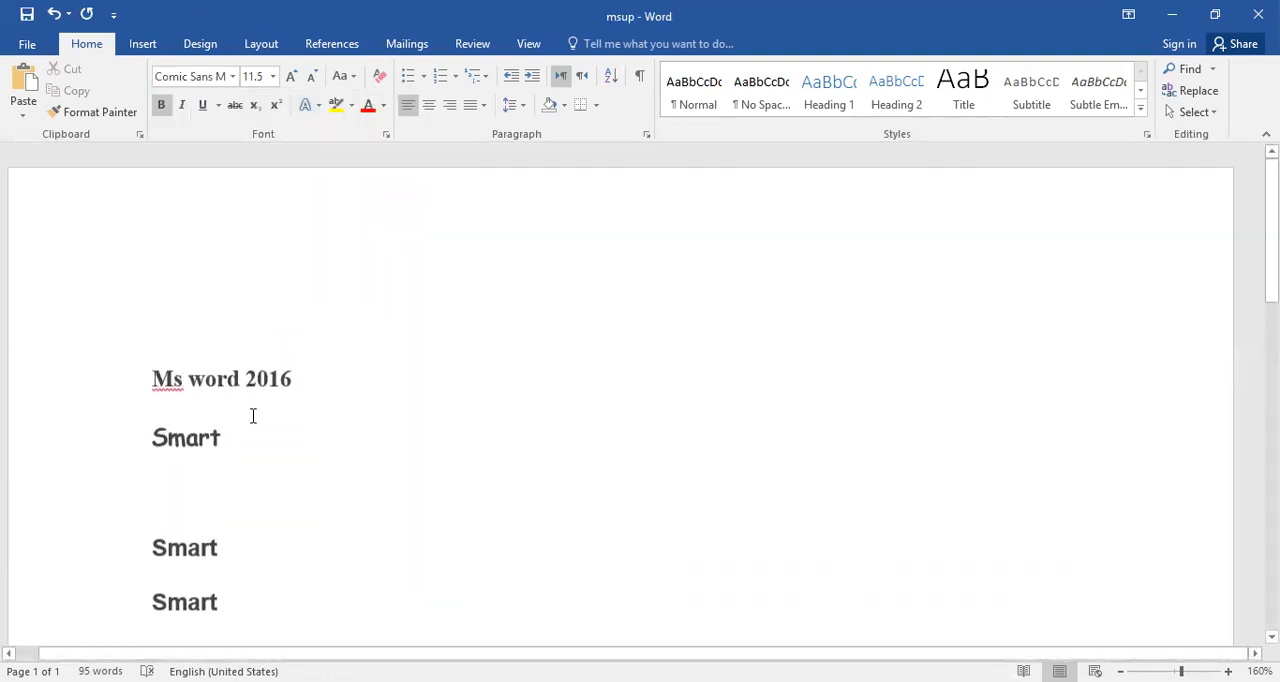
Change the font of the "Smart" directly below the heading to Brush Script MT.
click(222, 77)
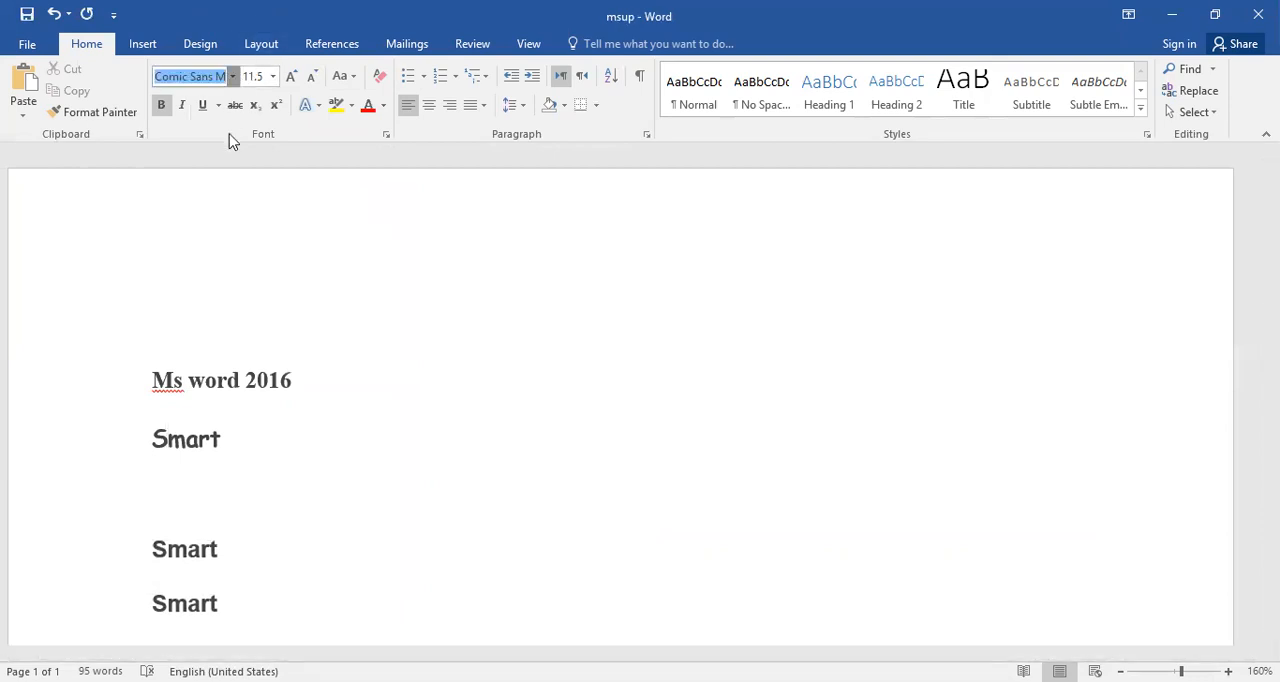
click(232, 76)
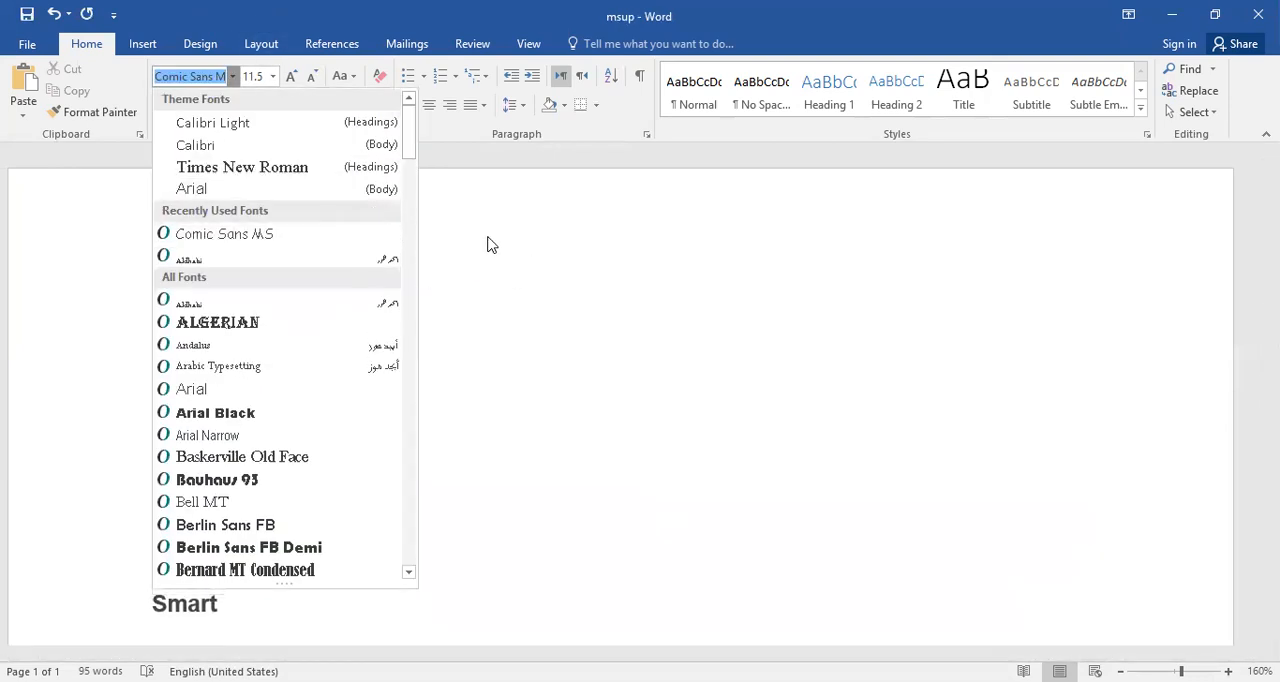
scroll(337, 314, down, 1)
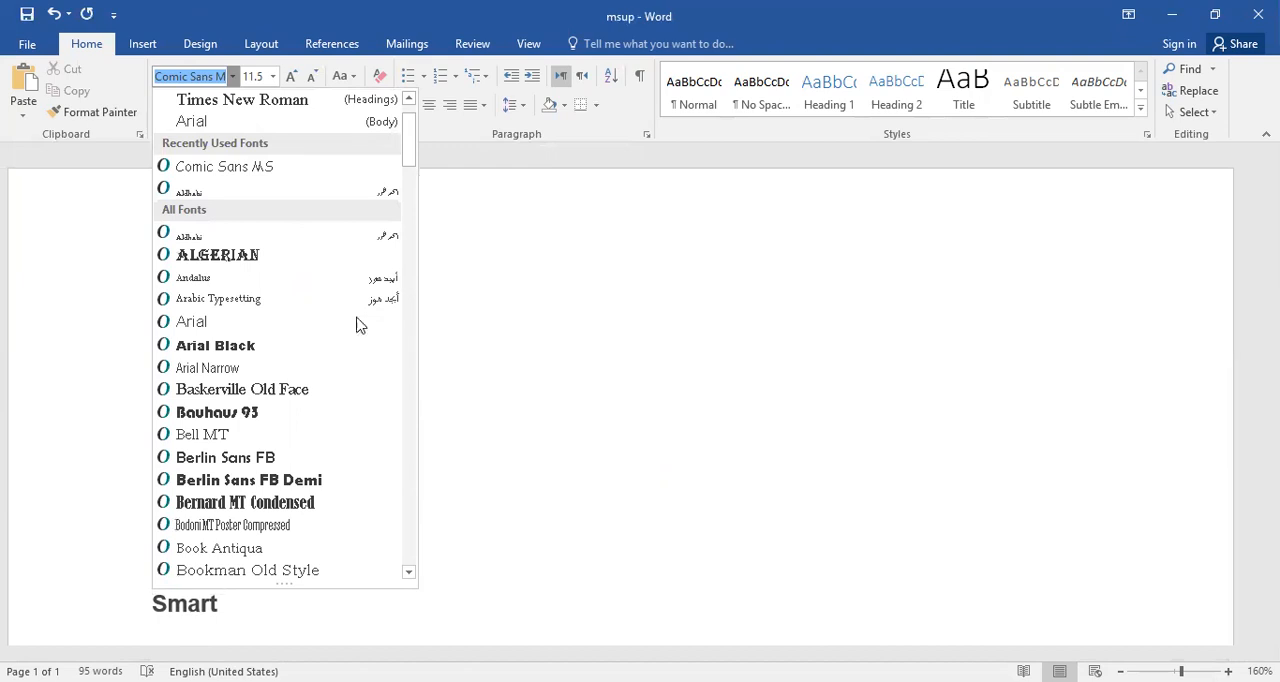
scroll(362, 326, down, 2)
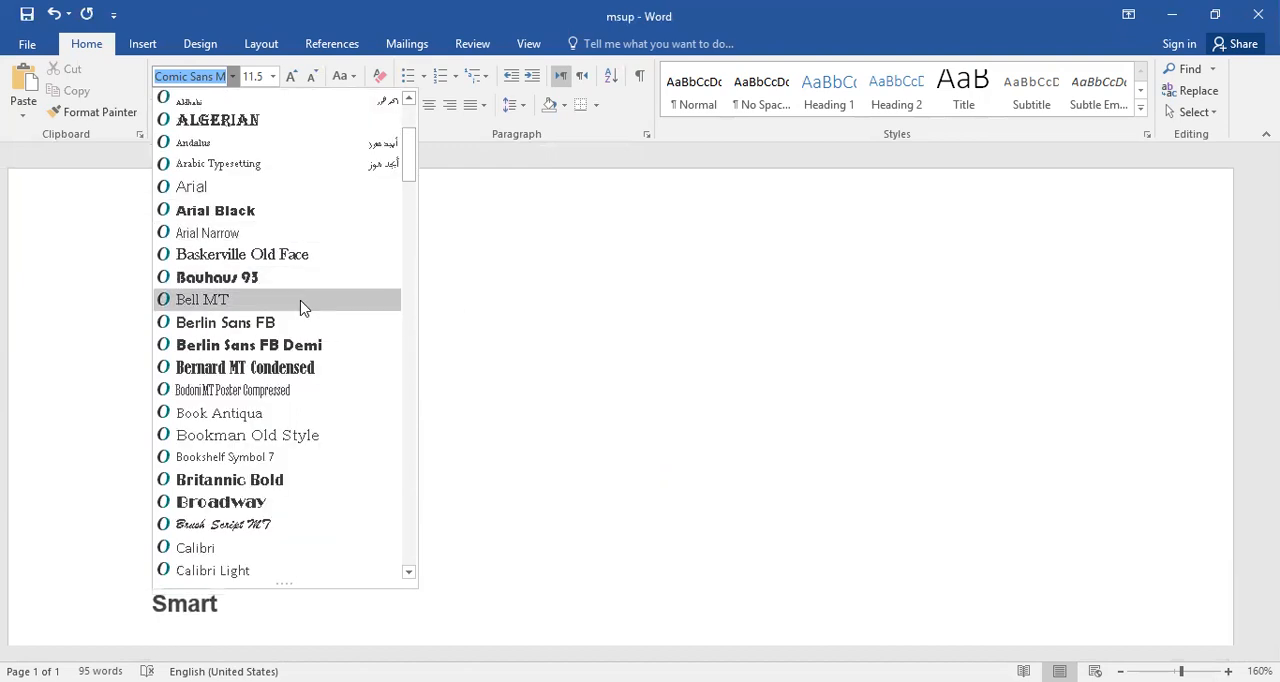
click(262, 526)
Change the font of the third-from-last "Smart" in the list to Cooper Black.
scroll(182, 551, down, 3)
click(182, 551)
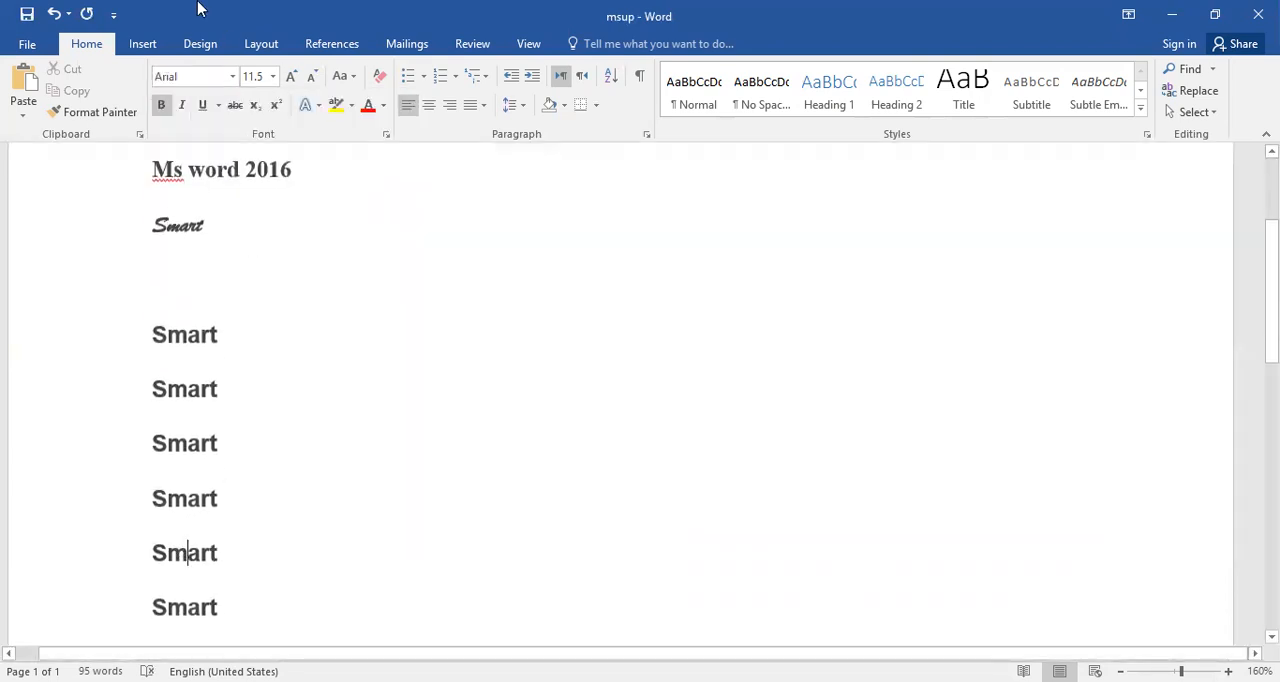
click(232, 76)
scroll(232, 397, down, 10)
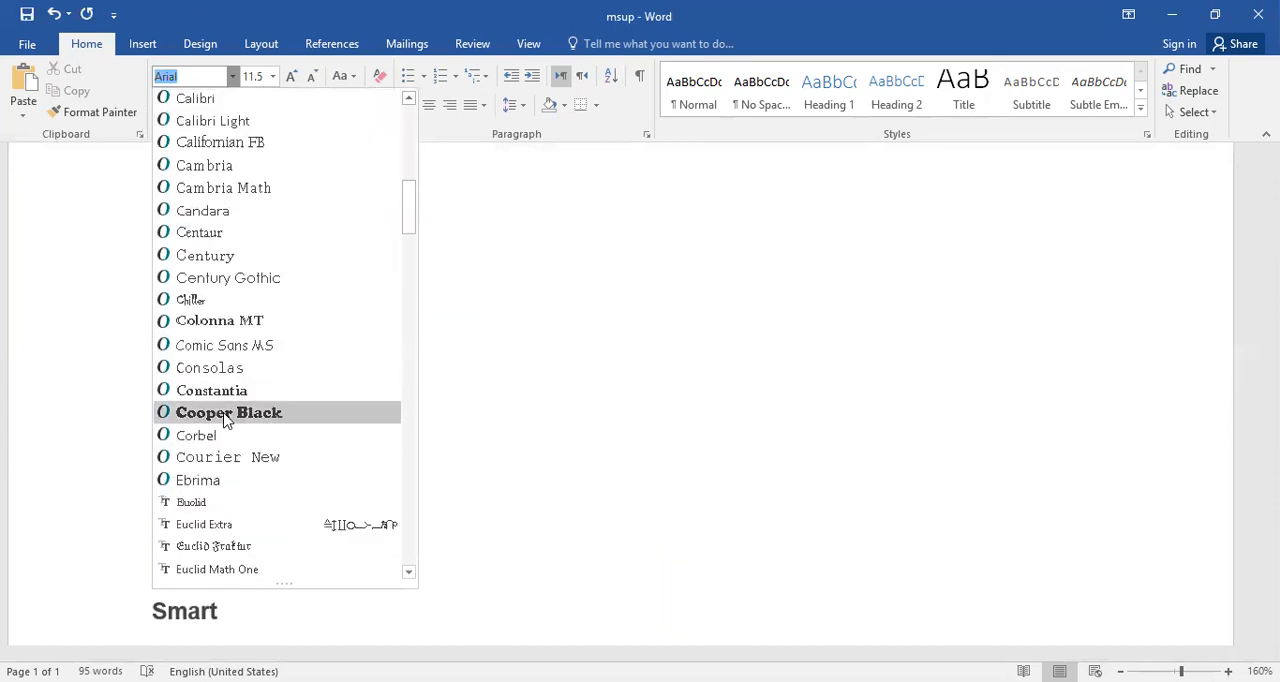
click(224, 418)
Change the font of the last "Smart" in the list to Arabic Typesetting.
scroll(237, 428, down, 3)
click(183, 449)
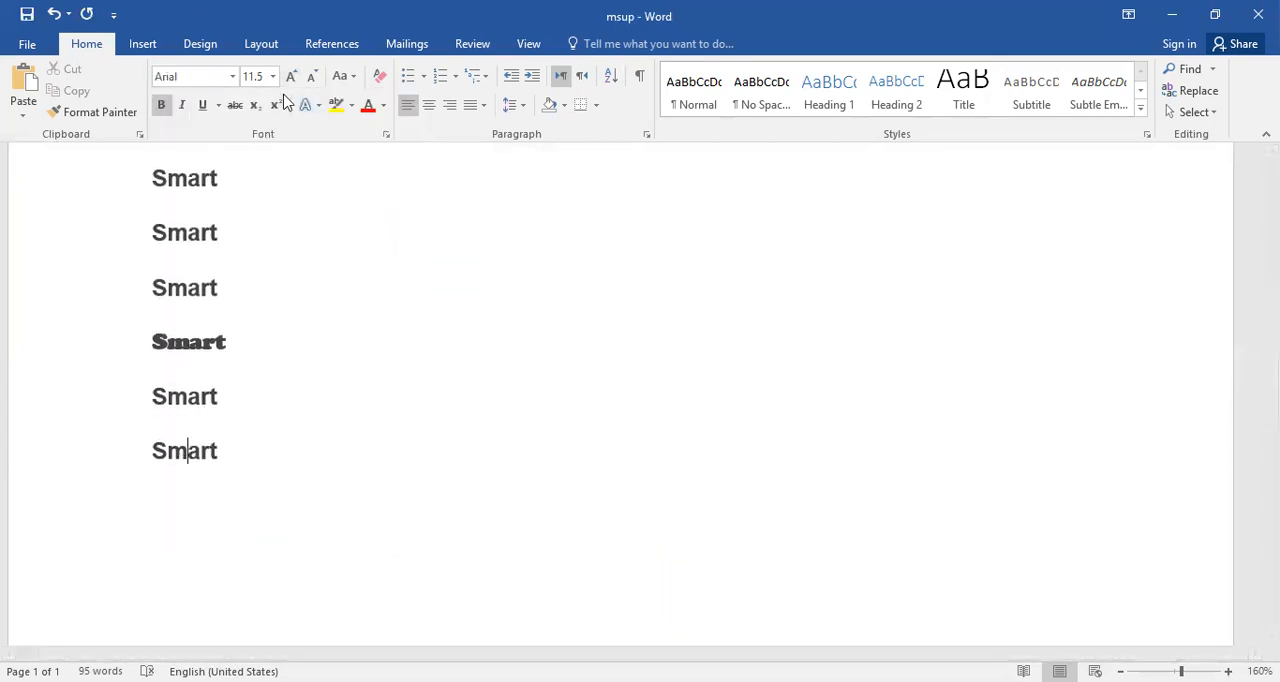
click(232, 76)
scroll(283, 288, down, 2)
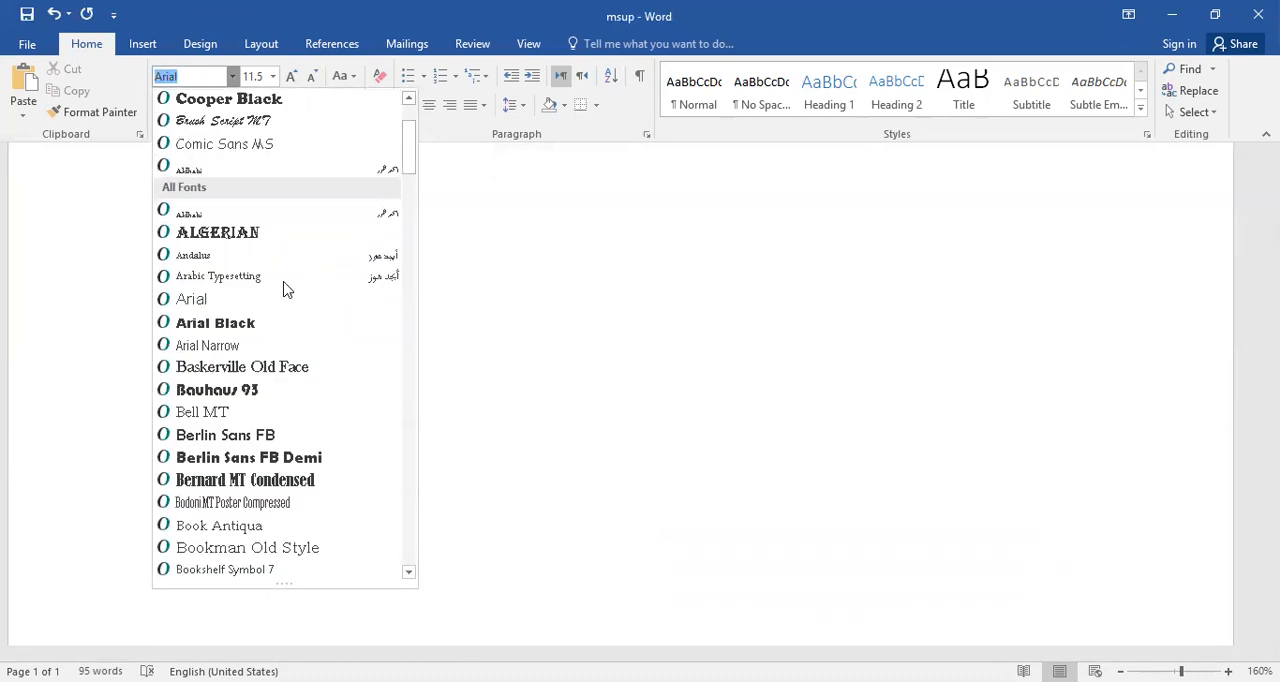
click(283, 289)
scroll(650, 384, up, 3)
click(650, 384)
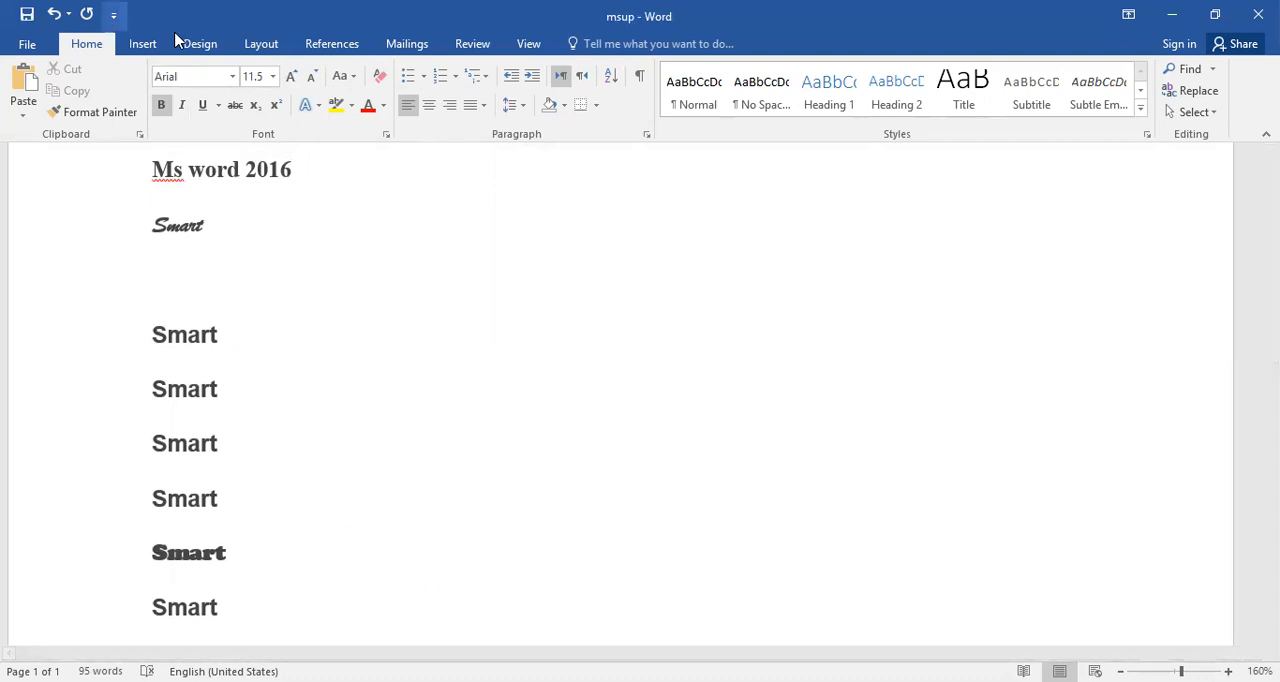
click(140, 44)
scroll(172, 75, down, 2)
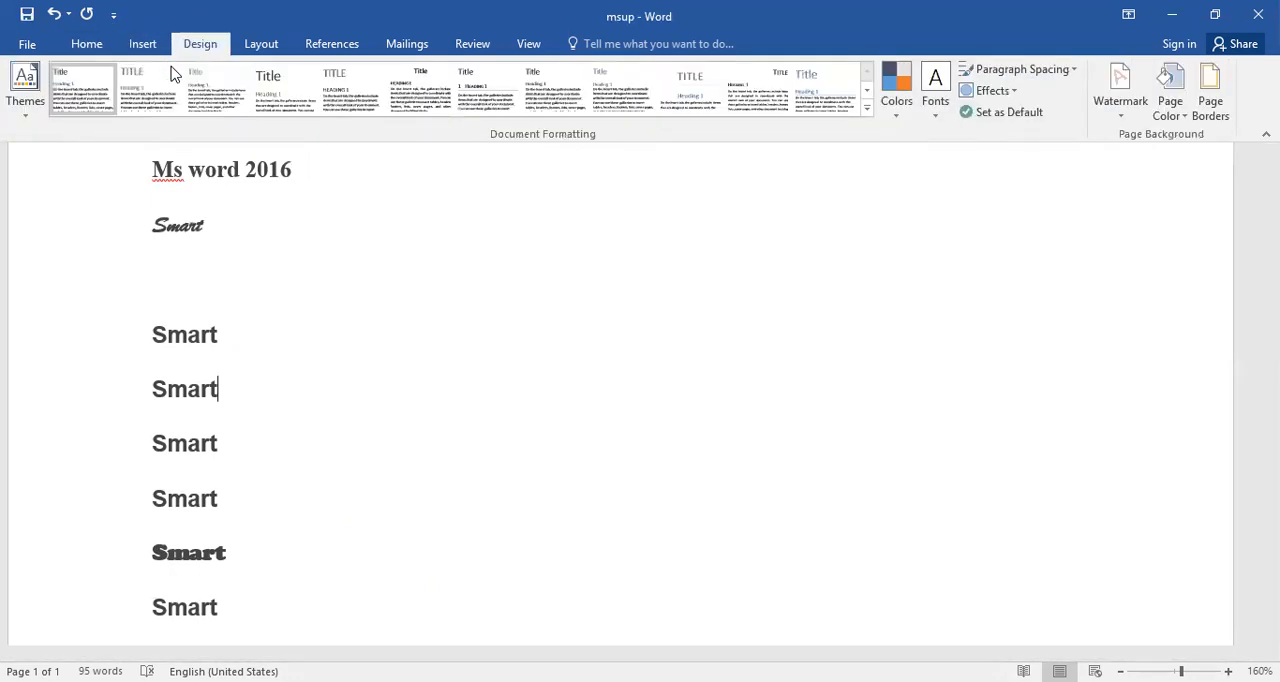
scroll(623, 346, up, 3)
scroll(218, 88, up, 3)
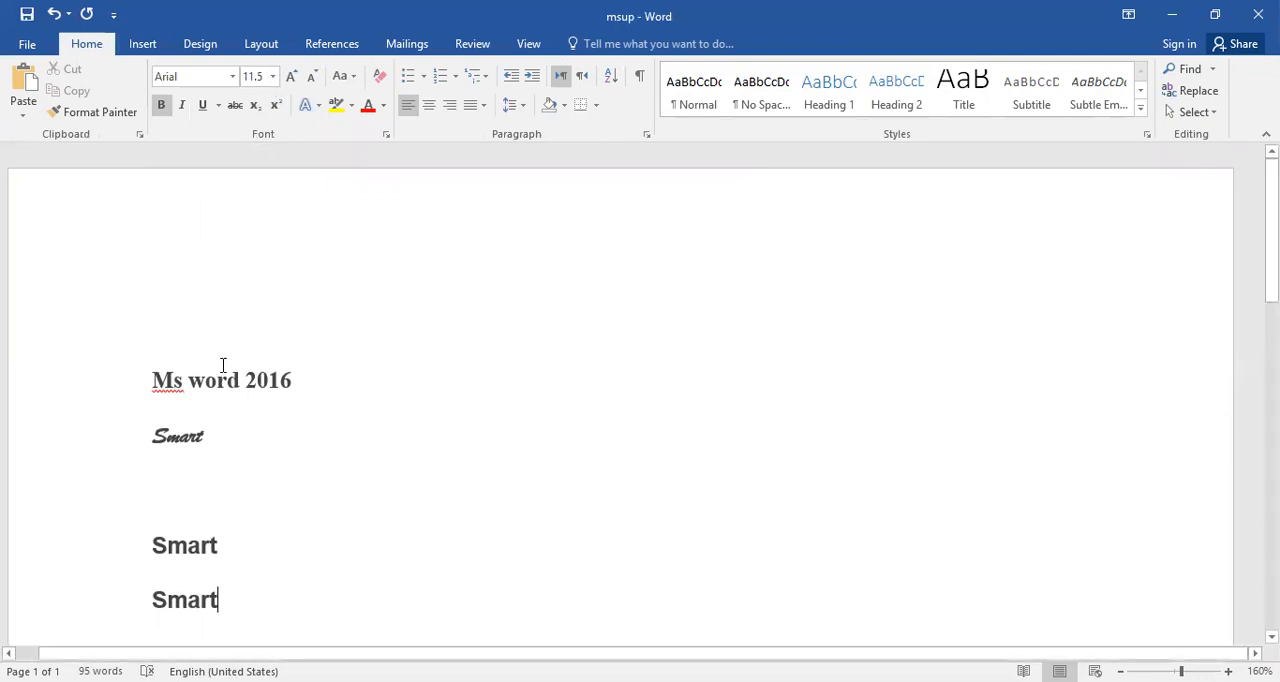
scroll(225, 355, down, 1)
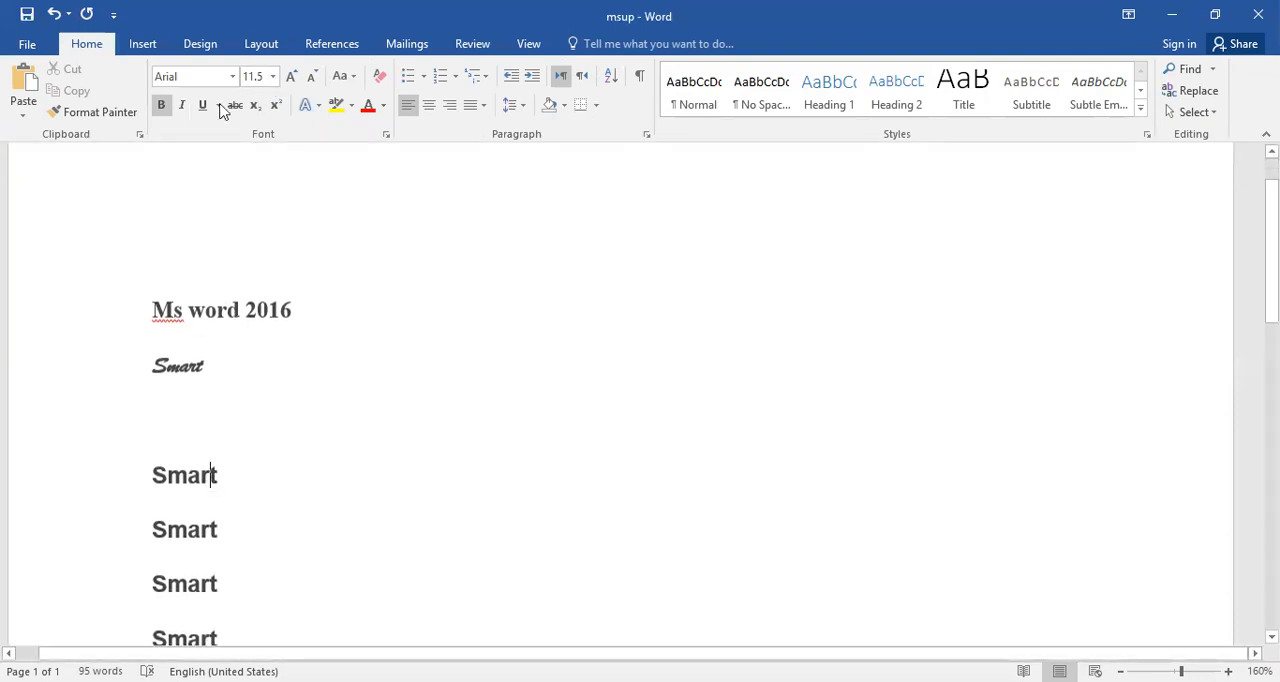
Set the font size of the last "Smart" in the list to 22.
scroll(271, 243, down, 5)
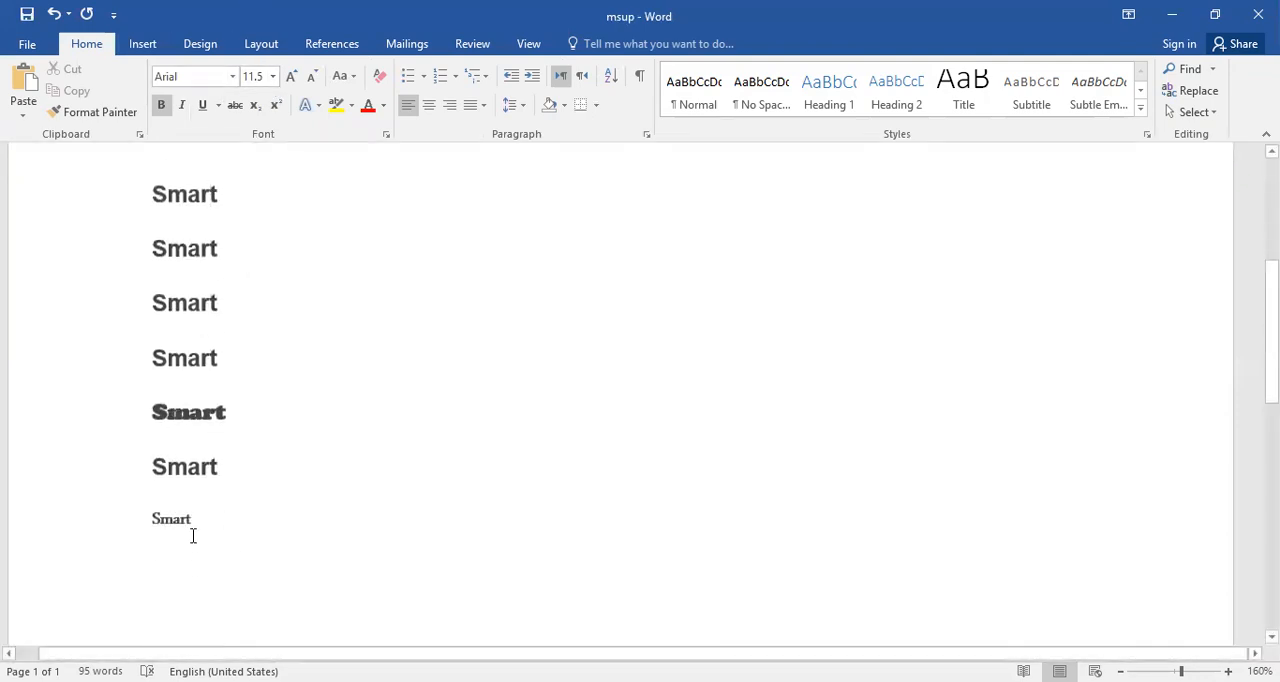
double_click(164, 519)
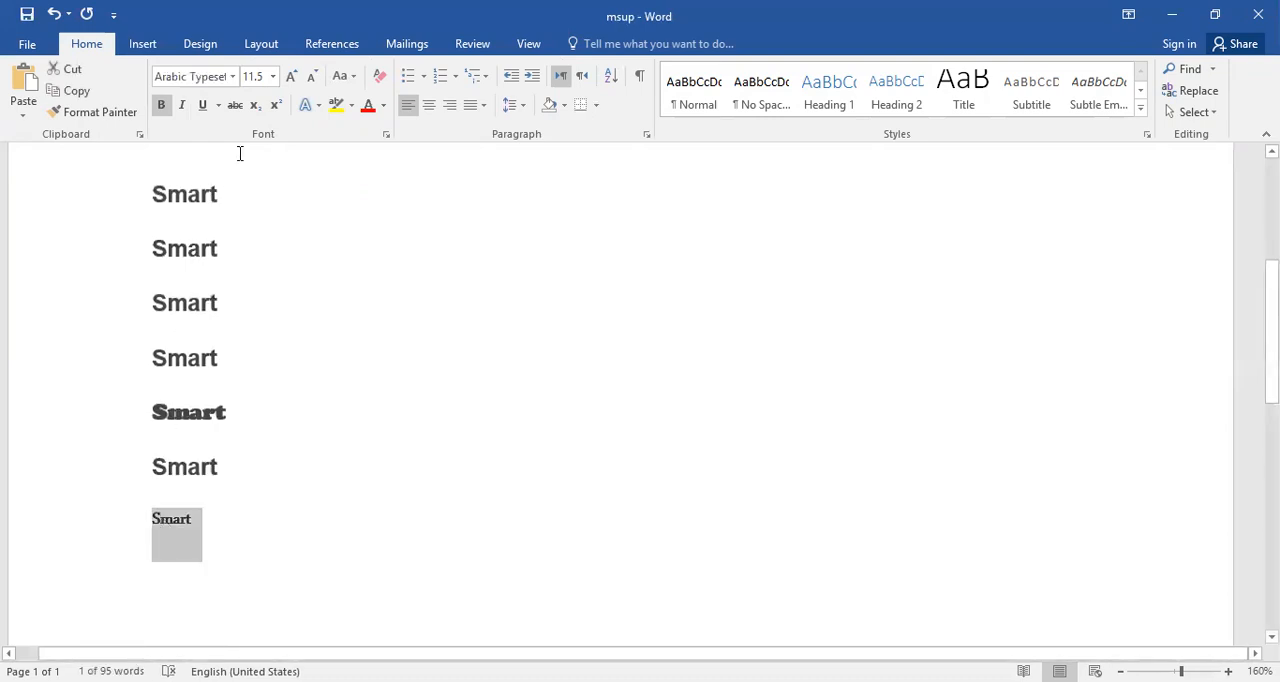
click(273, 77)
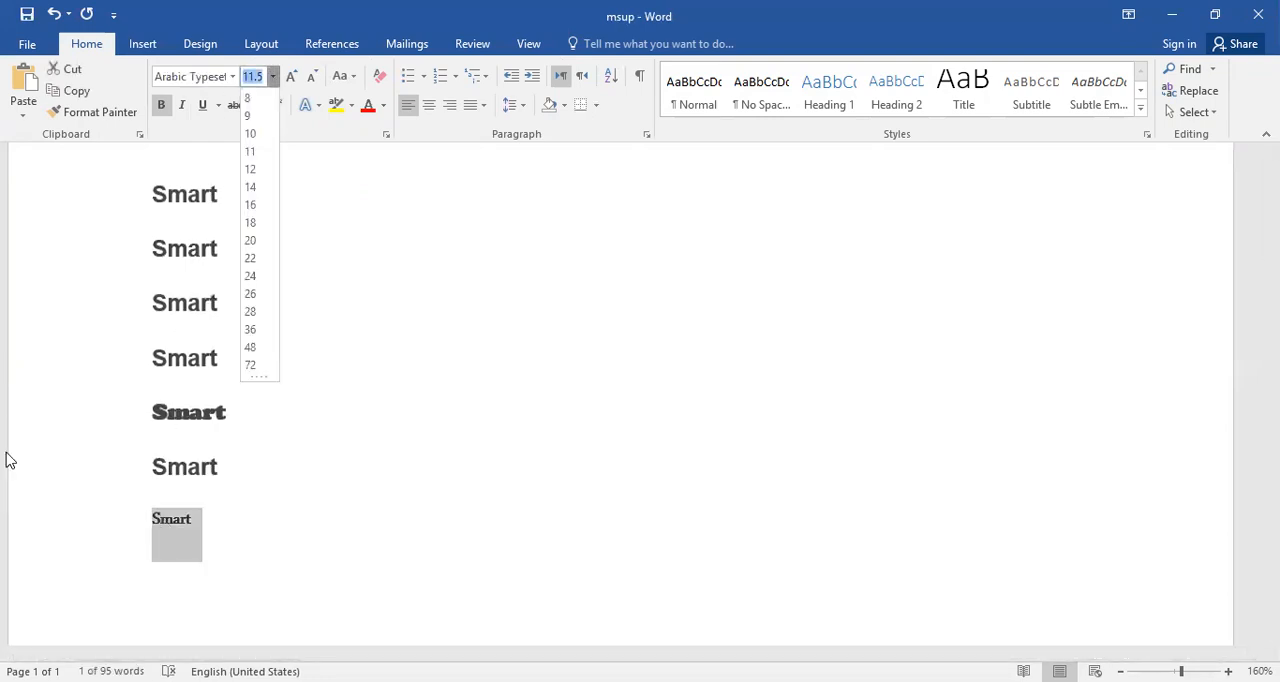
click(252, 258)
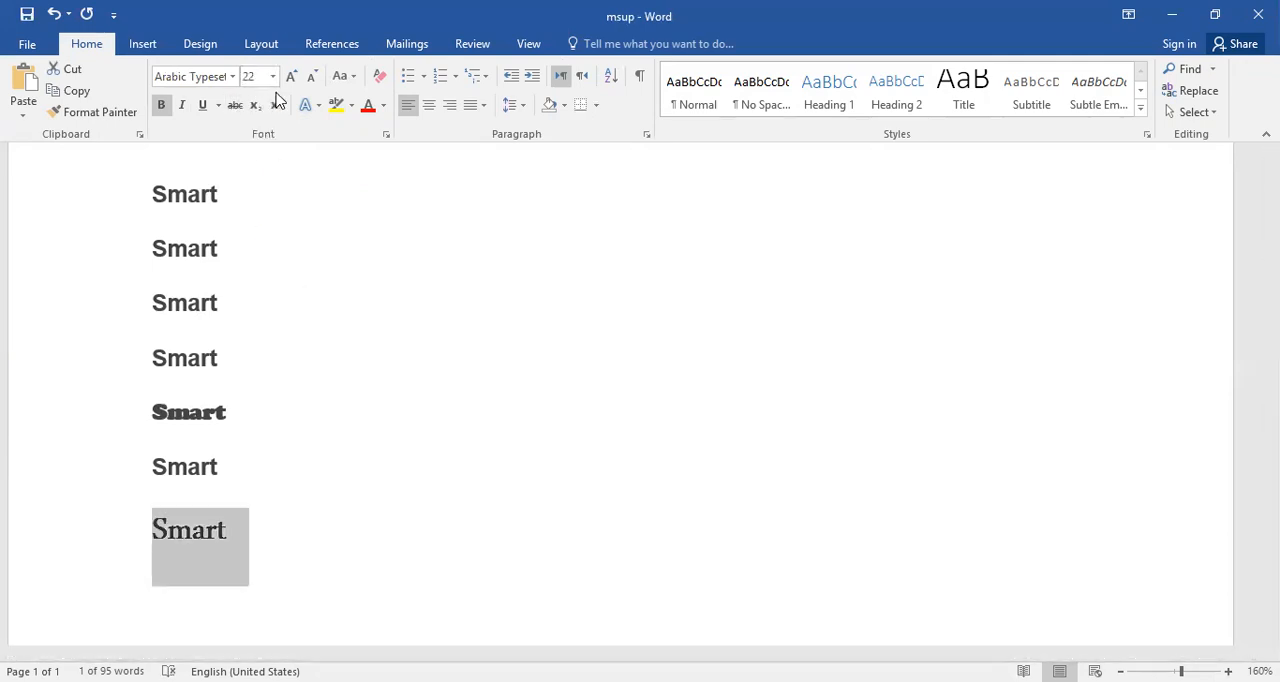
Increase the font size of the second "Smart" below the blank line to 14 and reduce it to 11.
scroll(211, 575, up, 3)
scroll(213, 571, down, 4)
scroll(213, 571, up, 3)
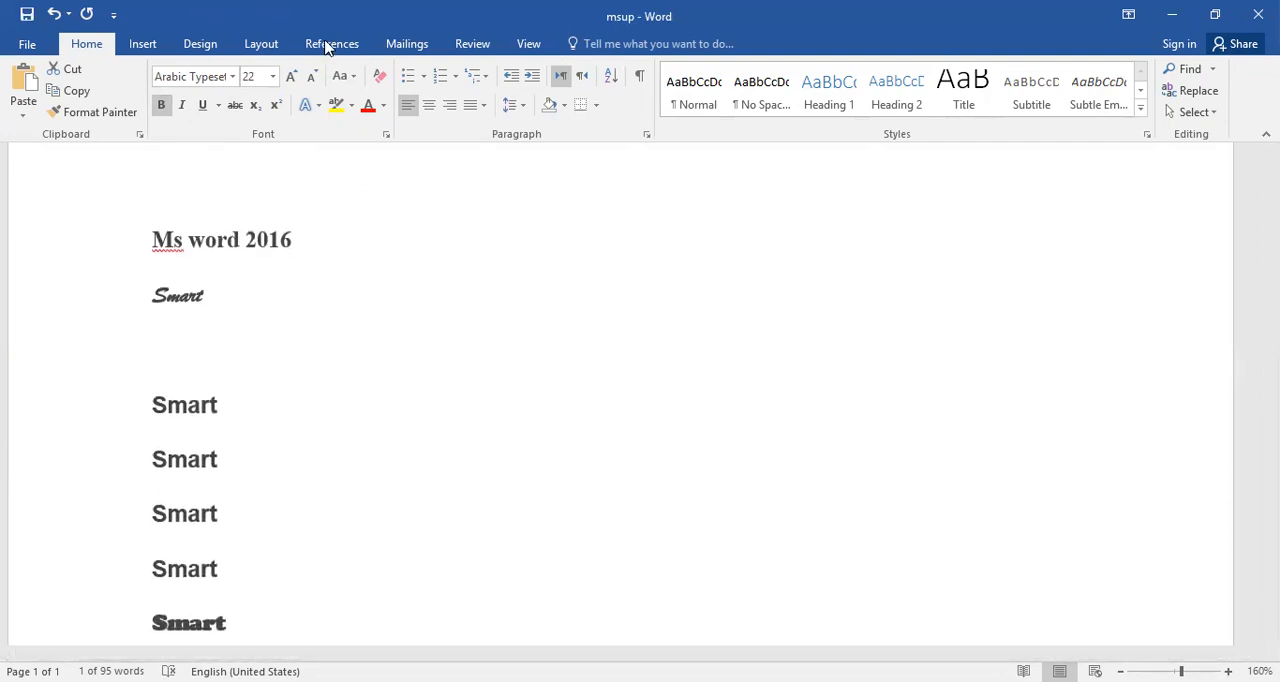
triple_click(189, 457)
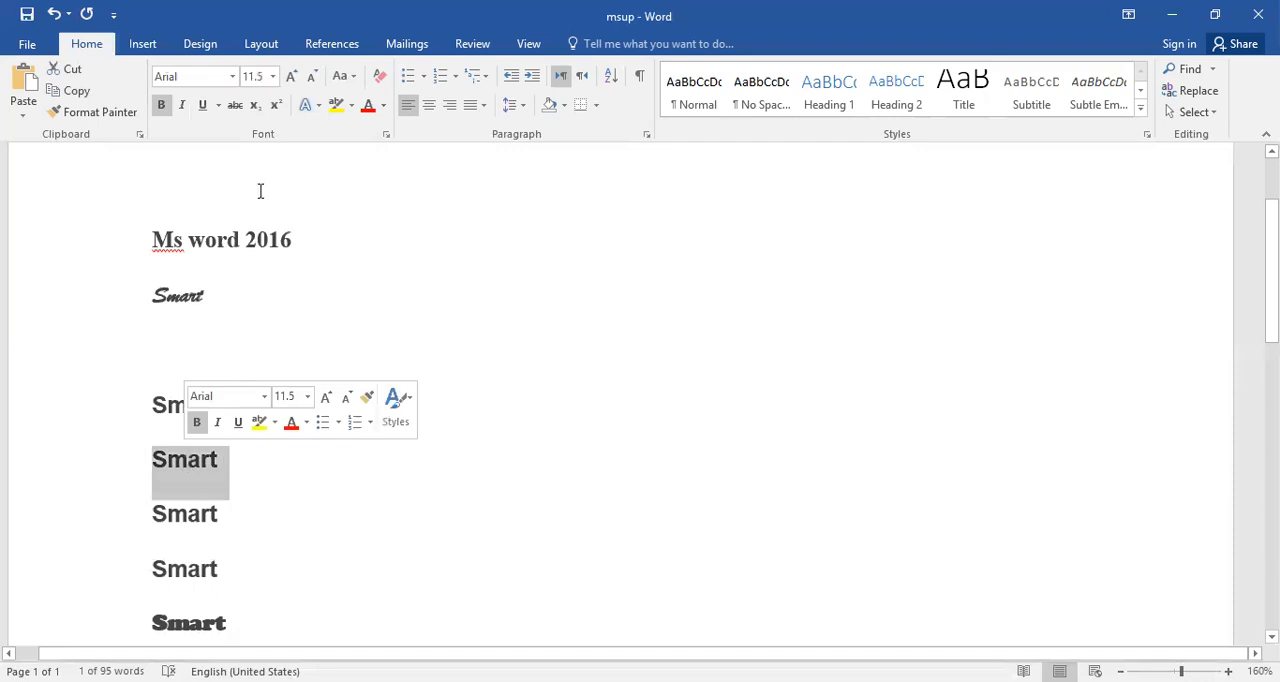
click(295, 84)
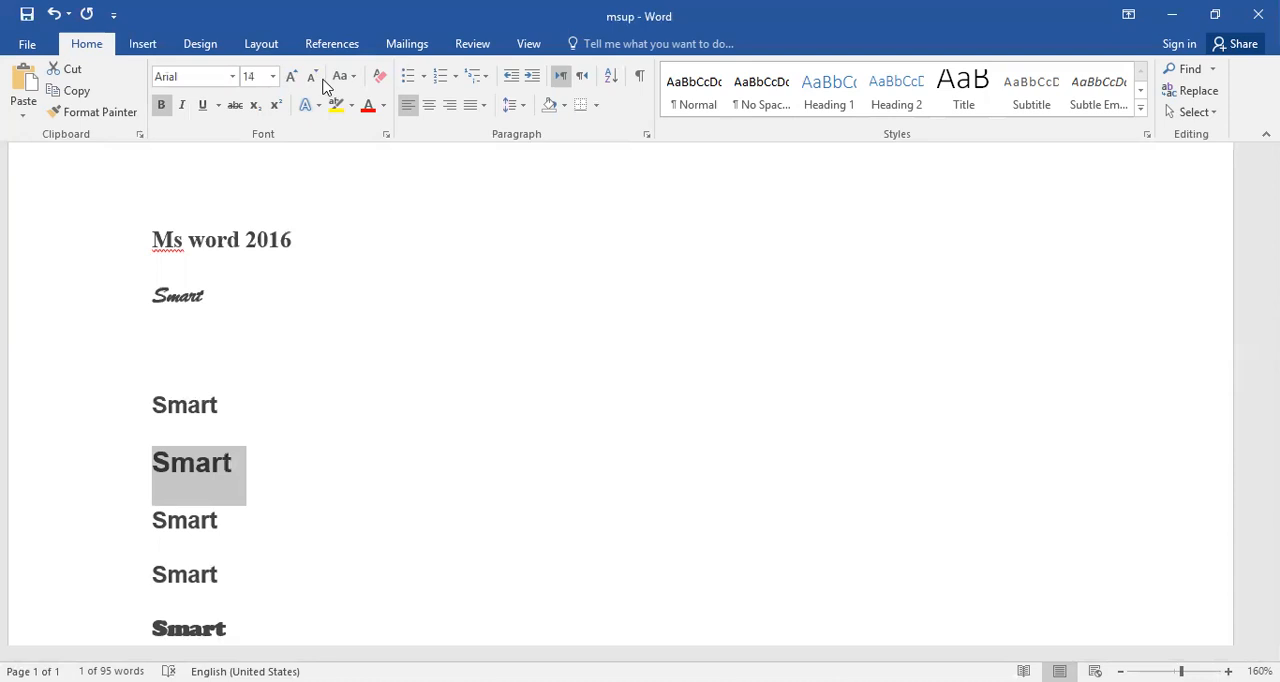
click(320, 82)
click(320, 82)
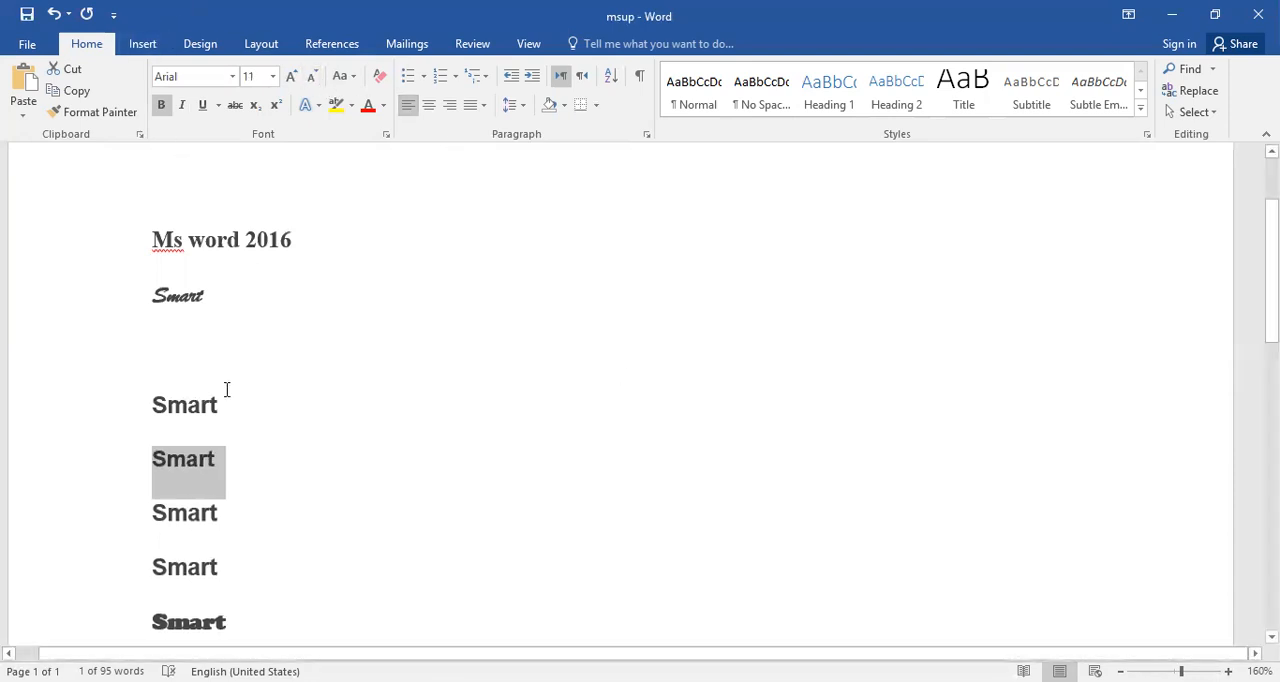
Remove the bold formatting from the "Ms word 2016" heading and clear the selection.
triple_click(210, 225)
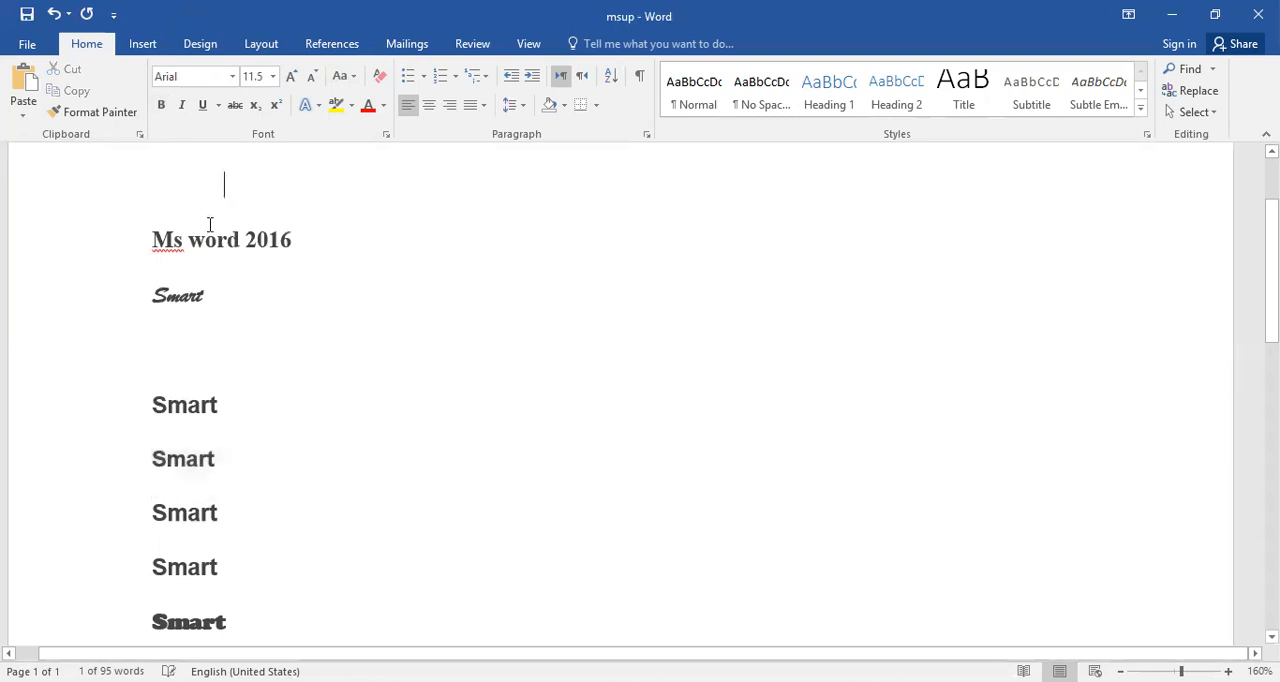
click(214, 248)
triple_click(214, 248)
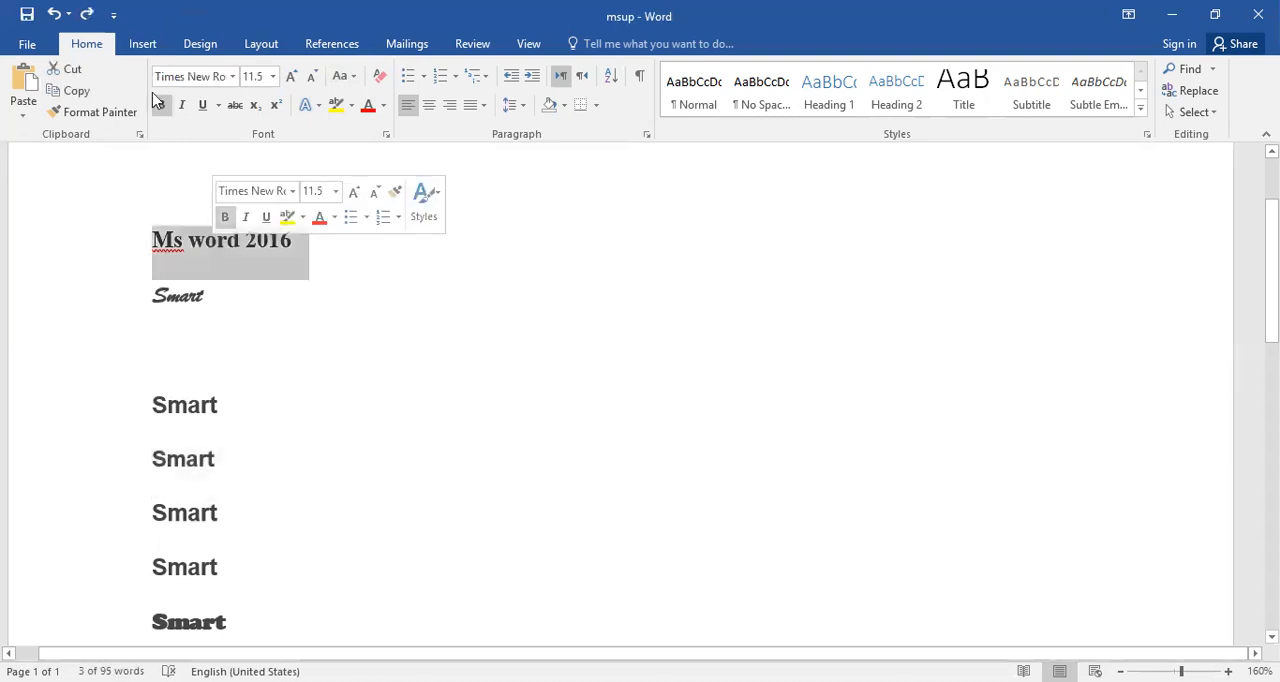
click(165, 106)
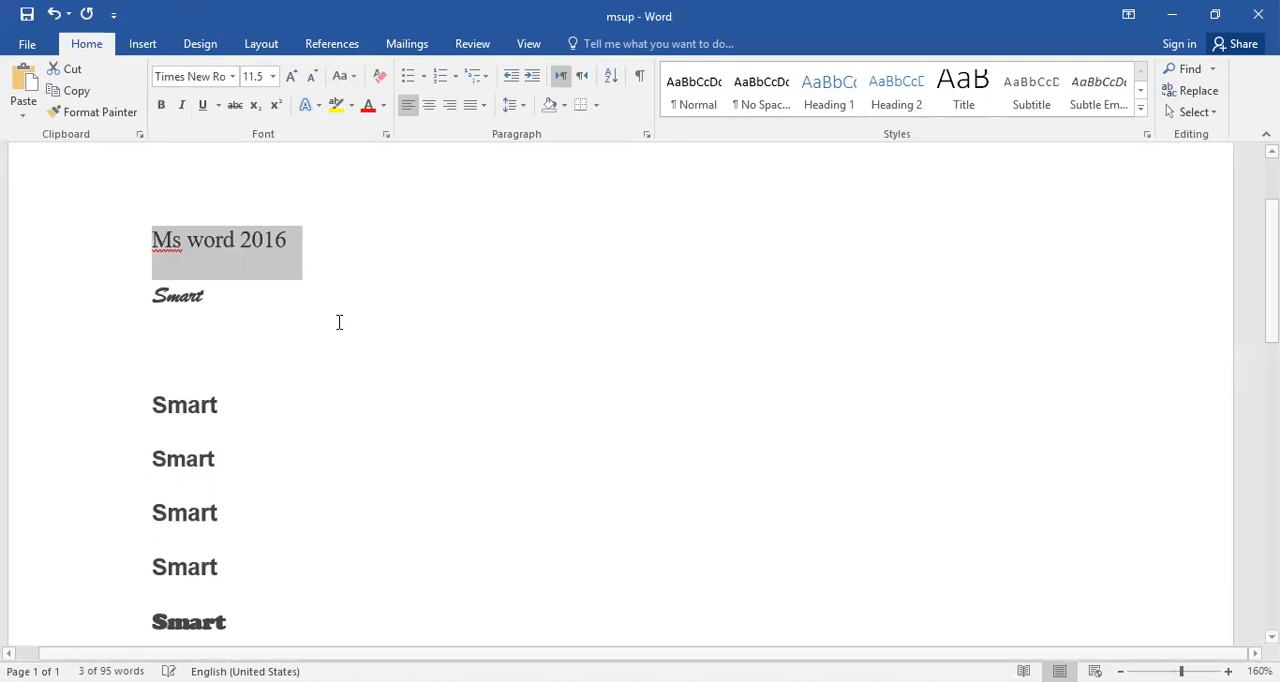
click(360, 345)
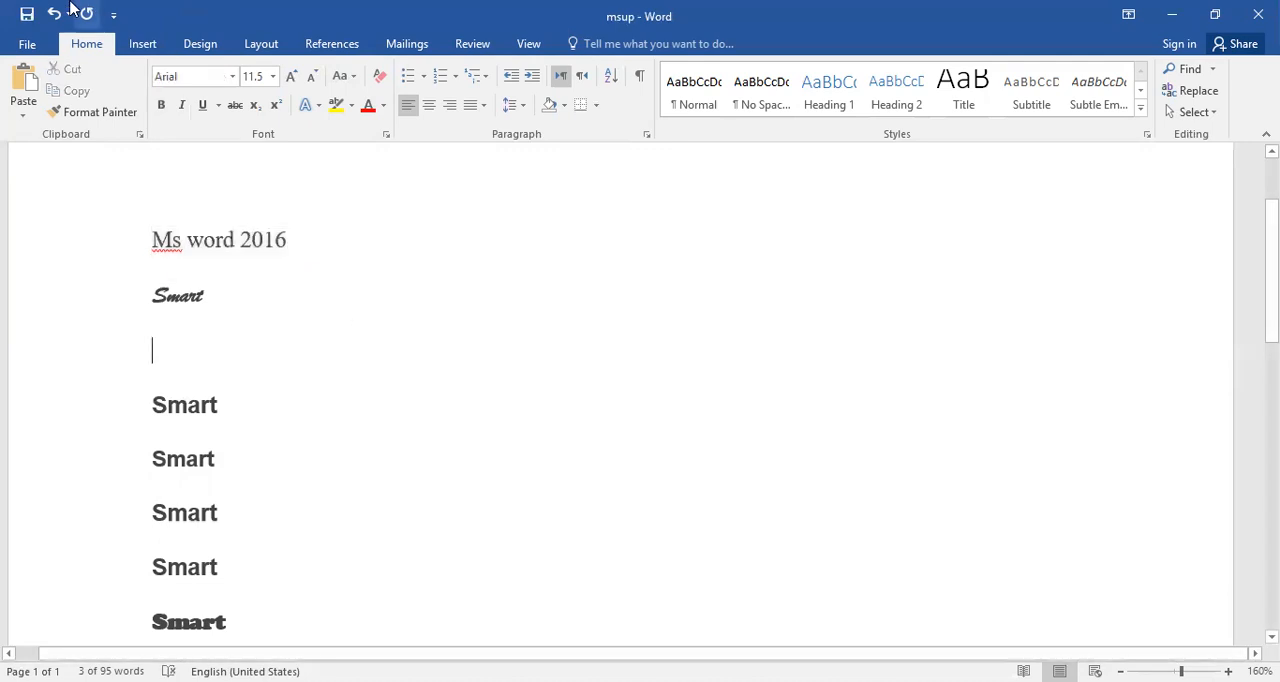
Make the "Ms word 2016" heading bold again and clear the selection.
triple_click(259, 250)
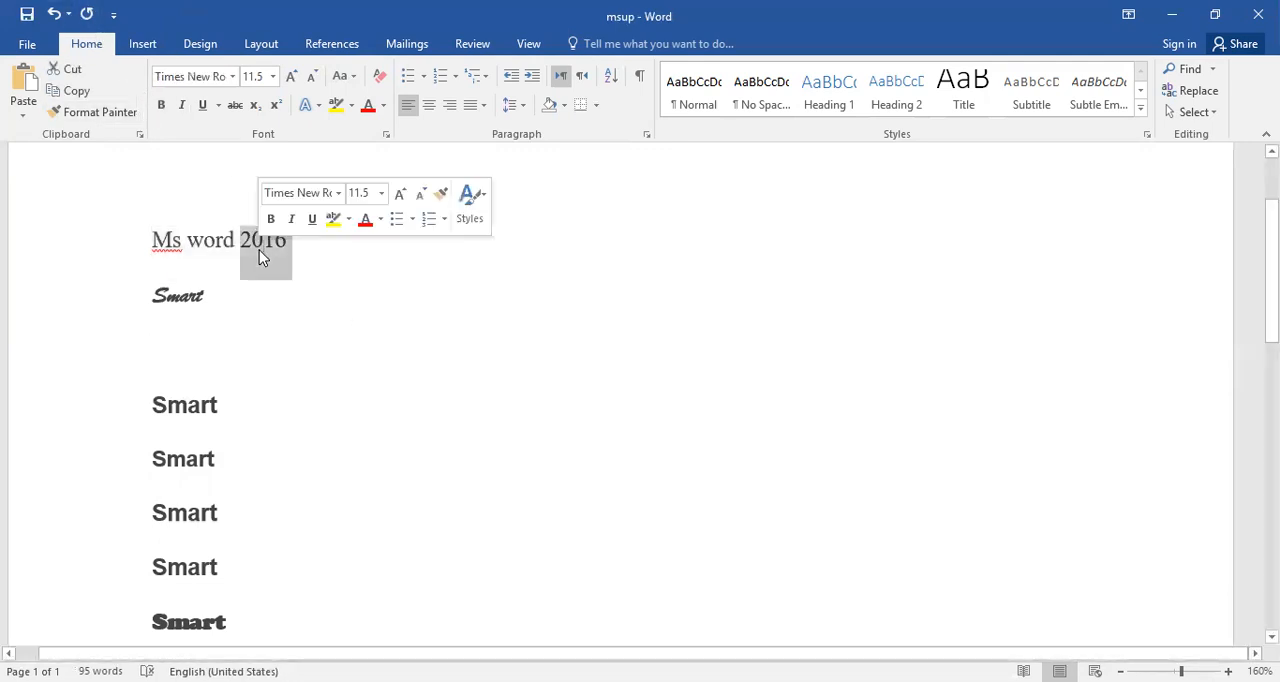
click(161, 105)
click(180, 372)
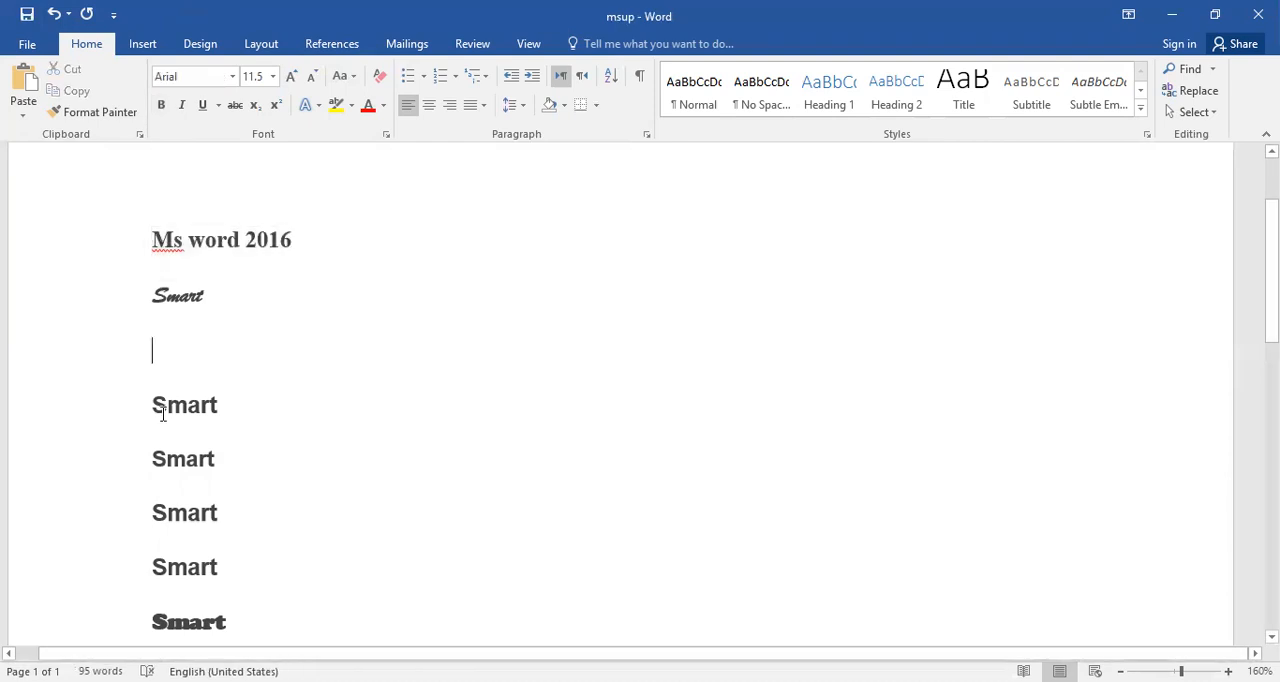
Italicize the first "Smart" below the blank line and underline the third one.
double_click(163, 414)
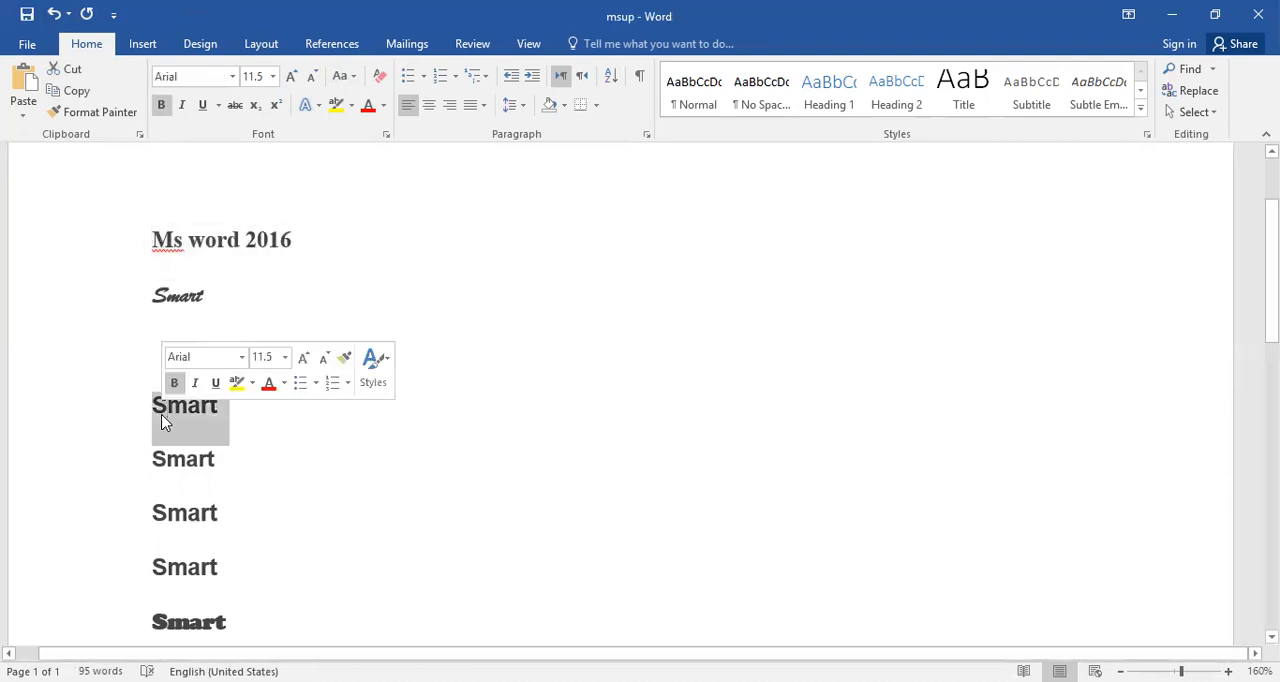
click(184, 106)
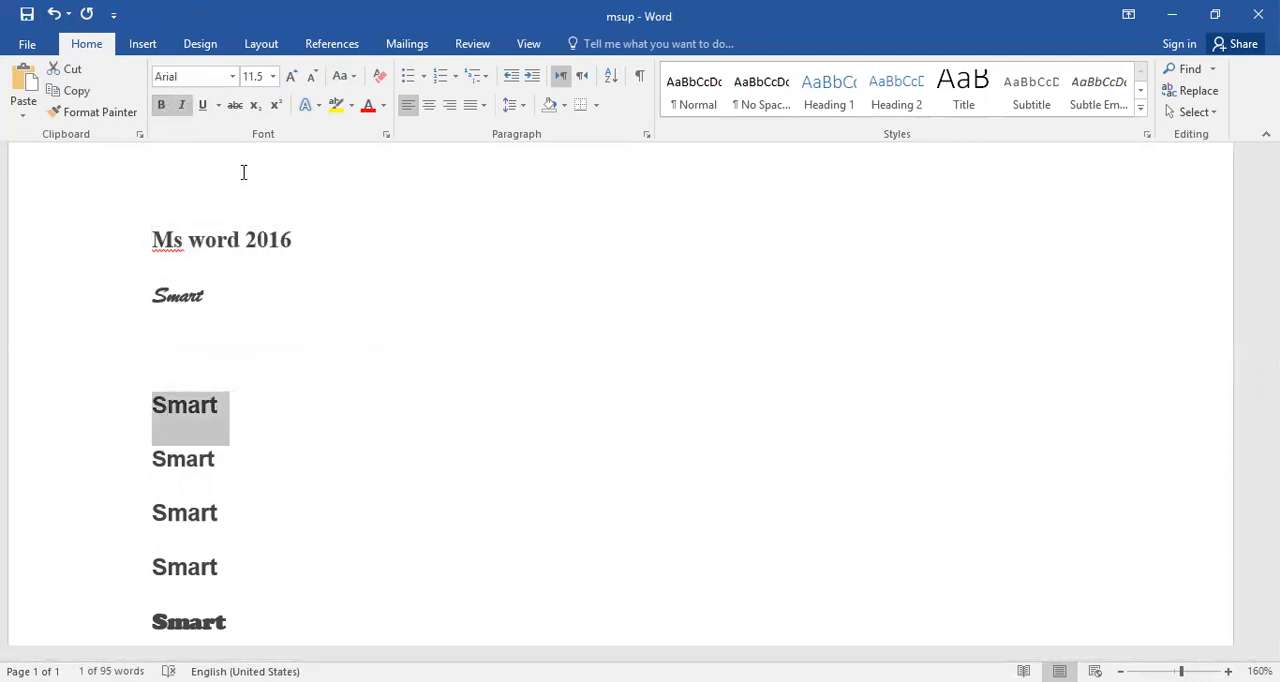
double_click(195, 512)
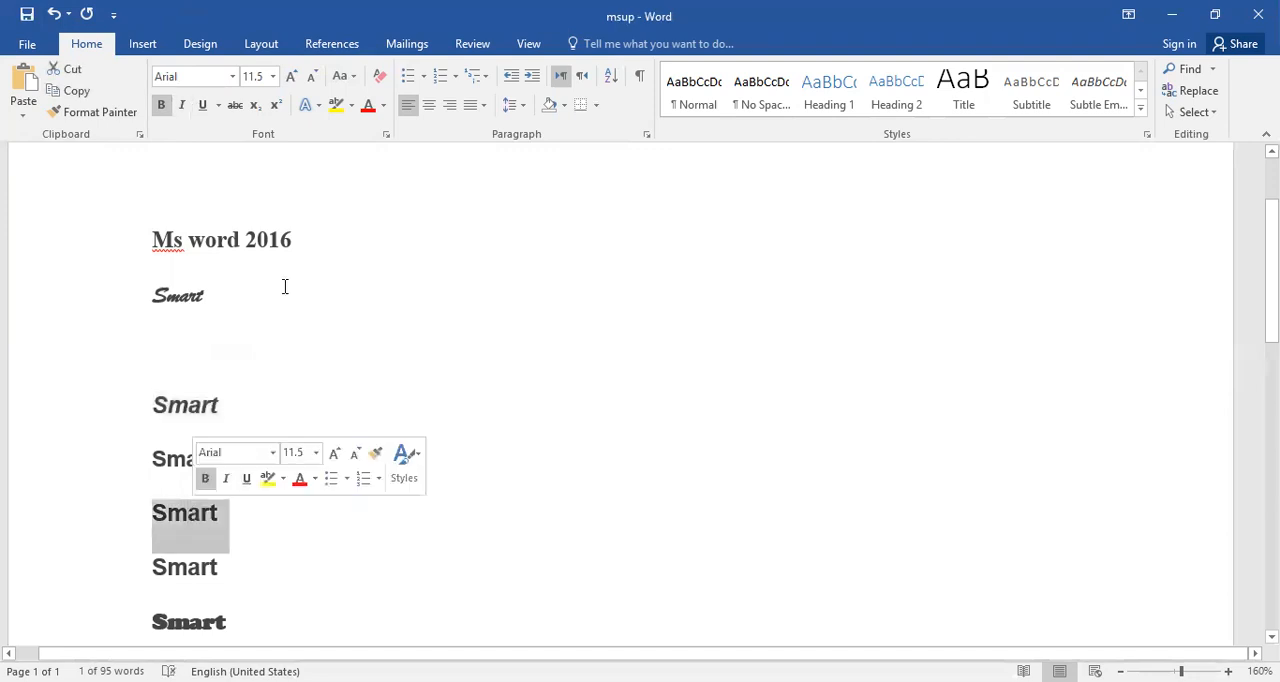
click(204, 110)
click(434, 275)
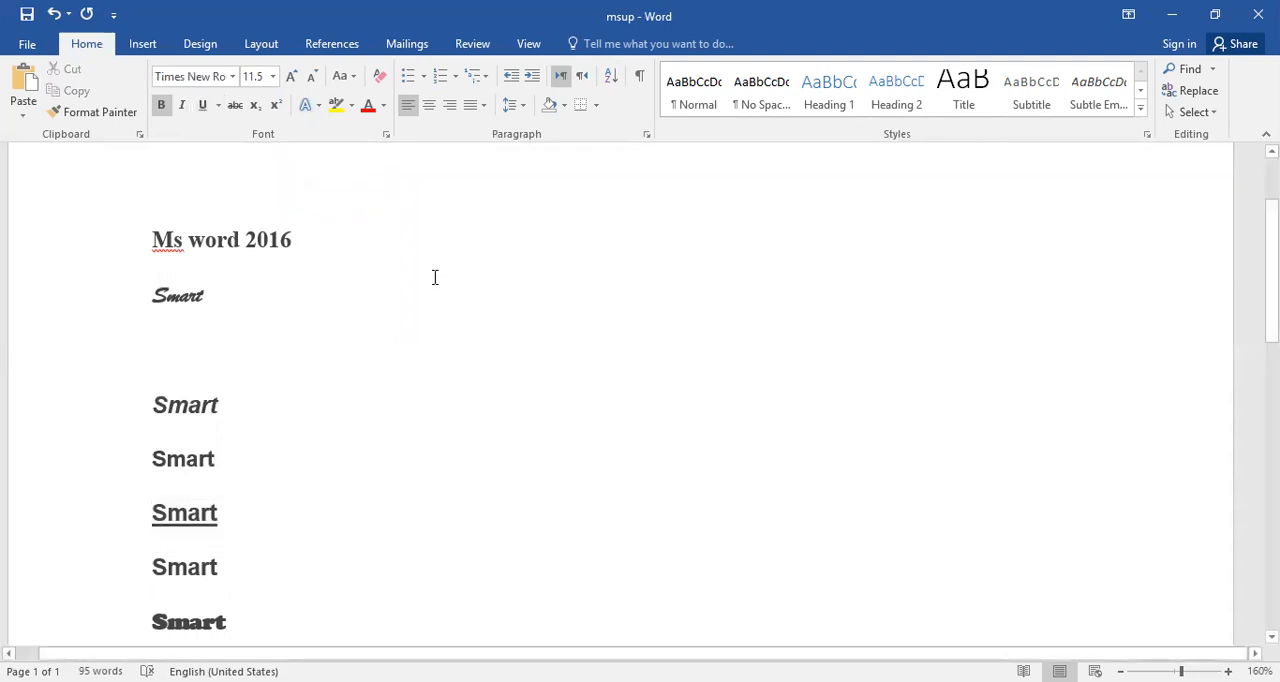
Apply strikethrough to the fourth "Smart" below the blank line and clear the selection.
scroll(434, 277, down, 1)
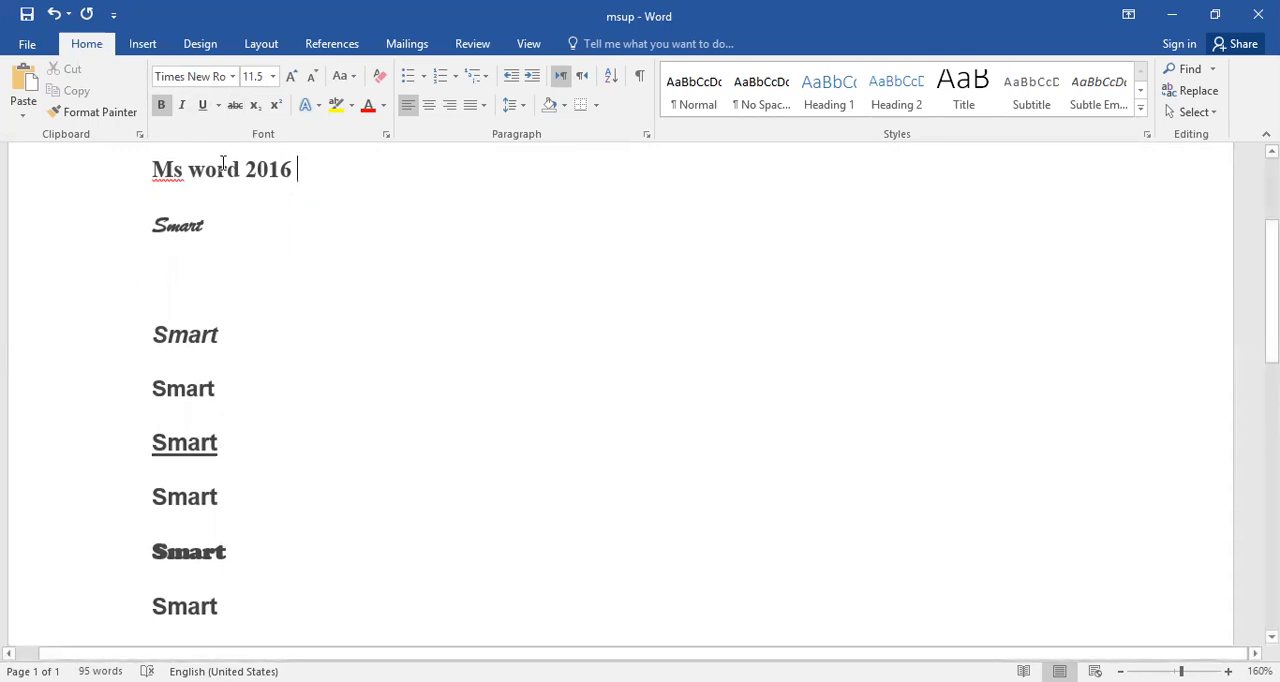
click(233, 106)
double_click(180, 507)
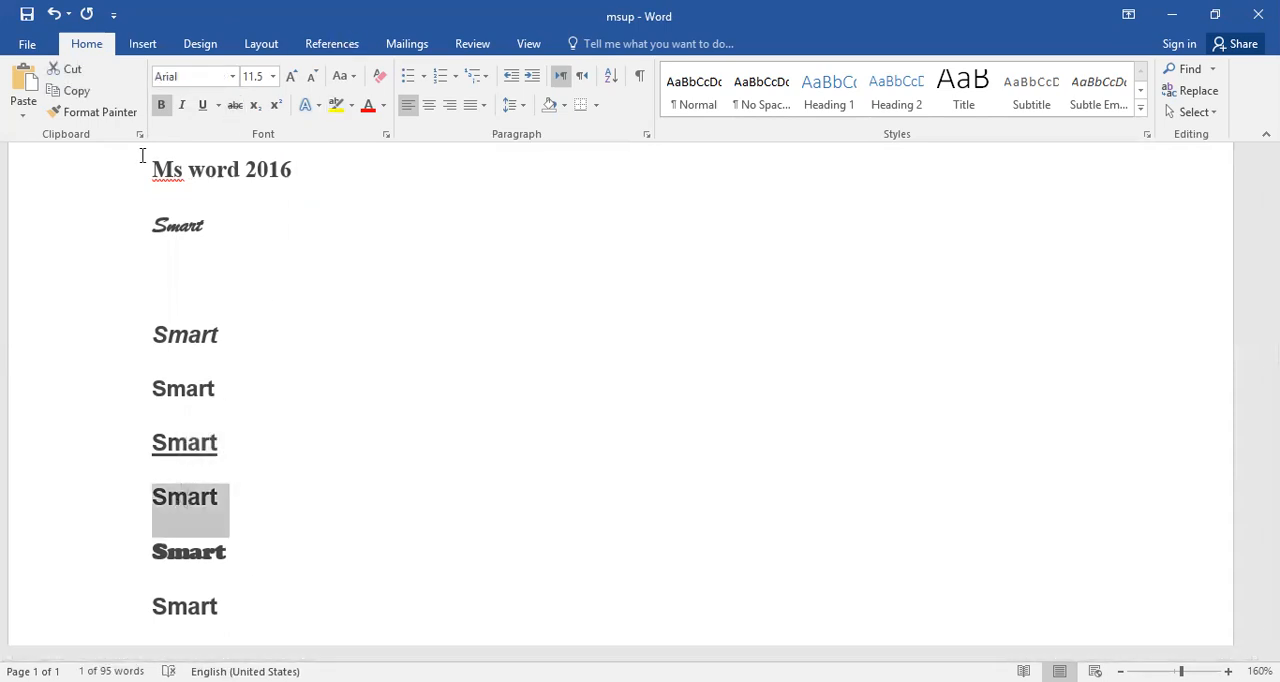
click(236, 106)
click(350, 336)
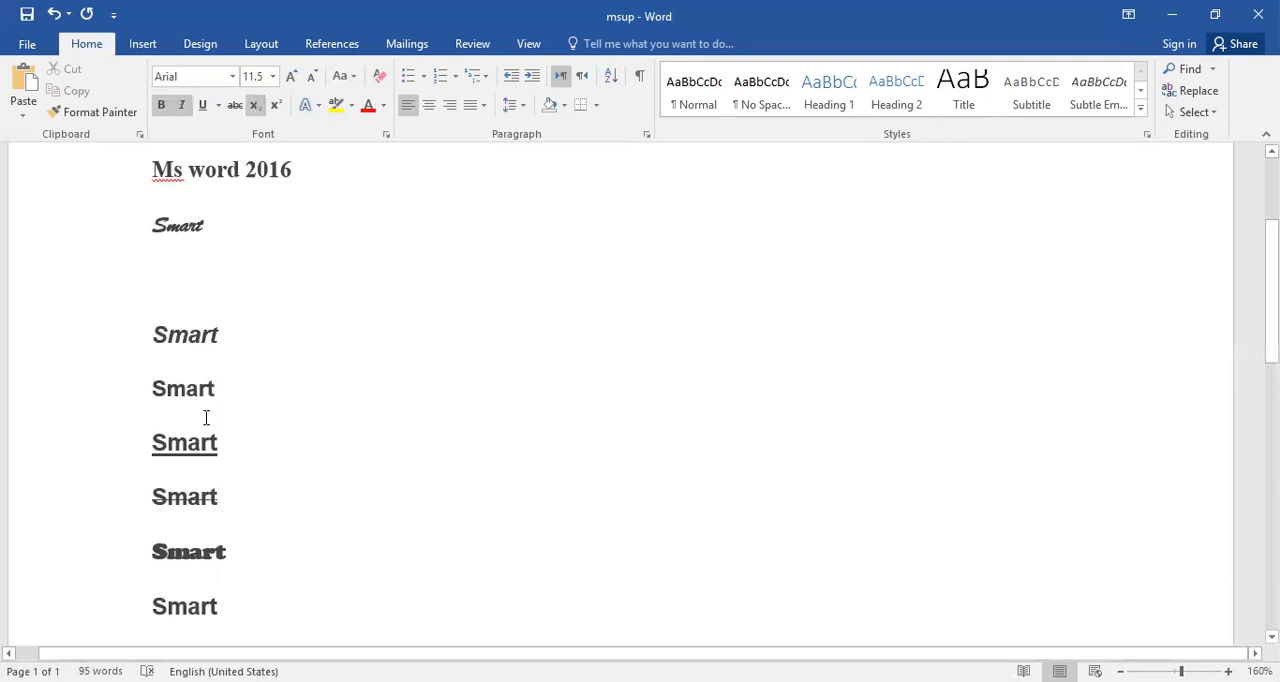
Turn subscript on and off again for the second "Smart" below the blank line.
triple_click(162, 389)
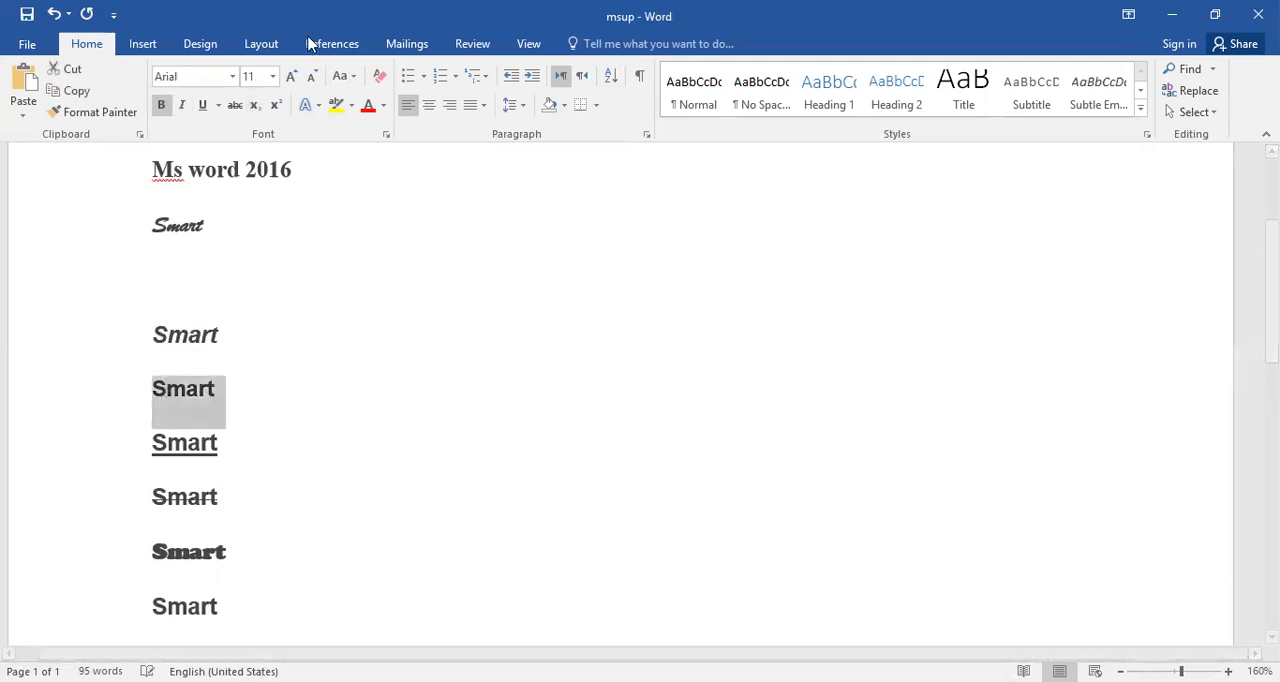
click(250, 106)
click(250, 106)
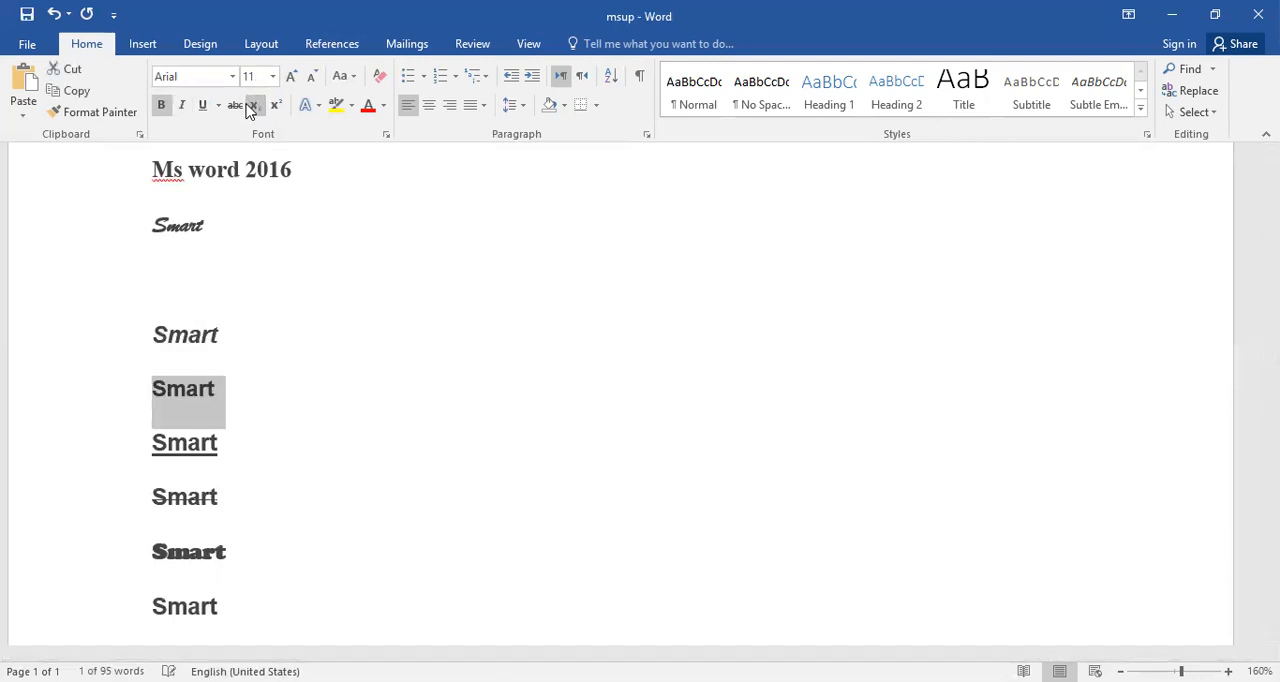
double_click(250, 106)
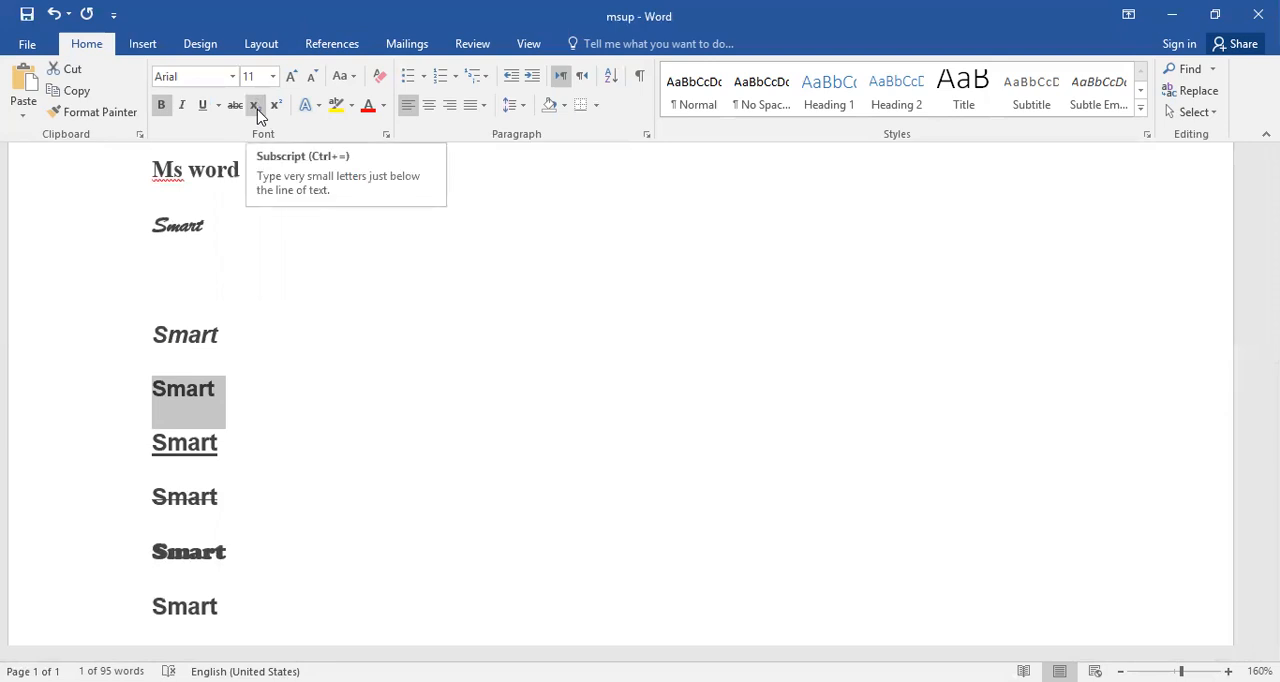
Turn superscript on and off again for the italic "Smart" below the blank line.
double_click(208, 326)
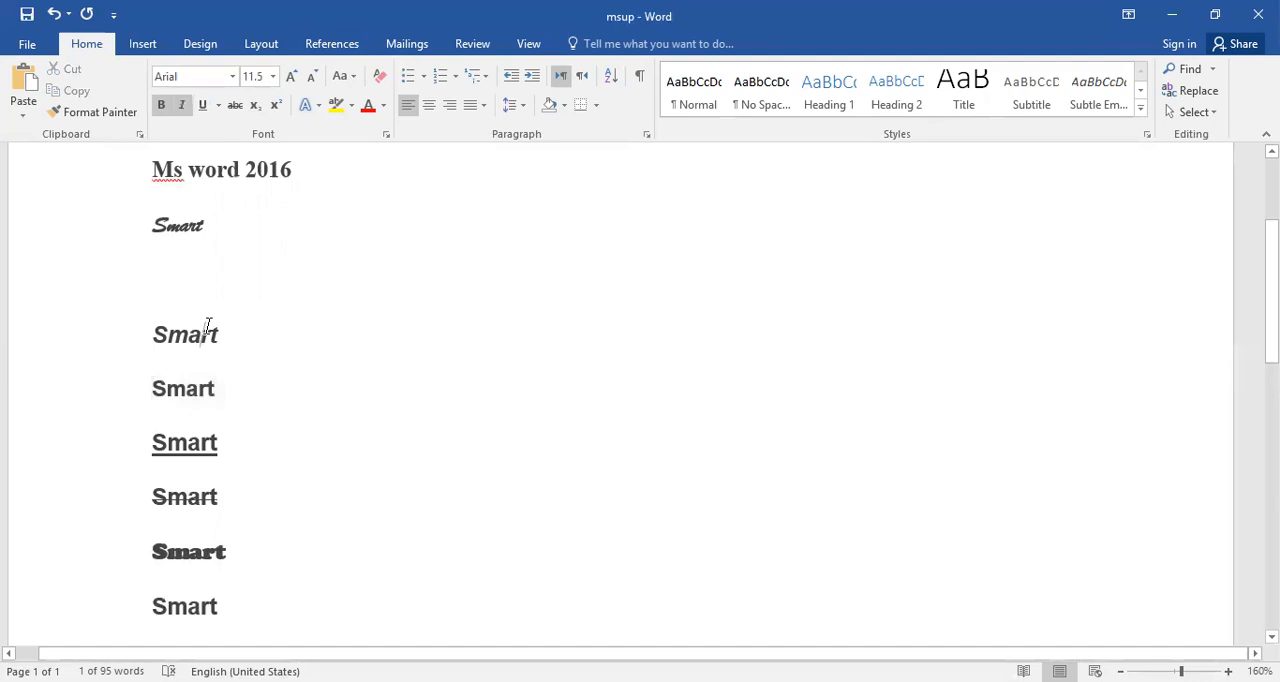
click(279, 110)
click(279, 110)
click(279, 110)
click(279, 110)
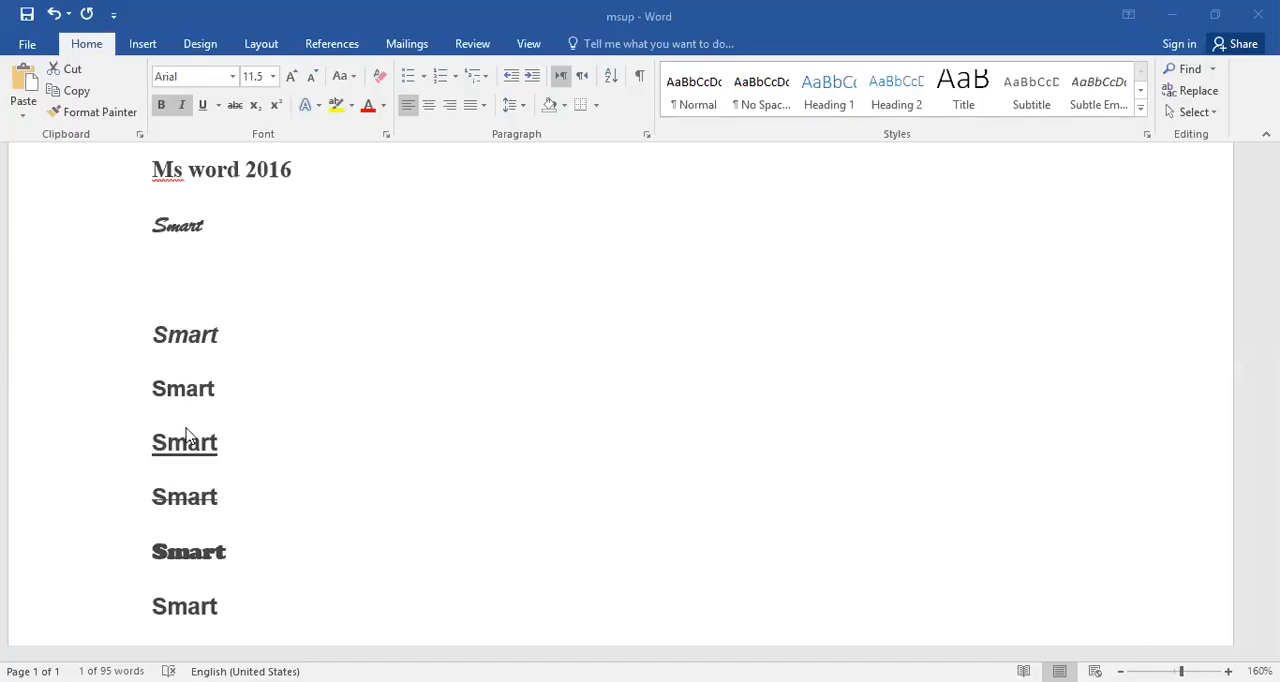
Apply the blue text effect from the third row of presets to the second "Smart" below the blank line.
triple_click(168, 389)
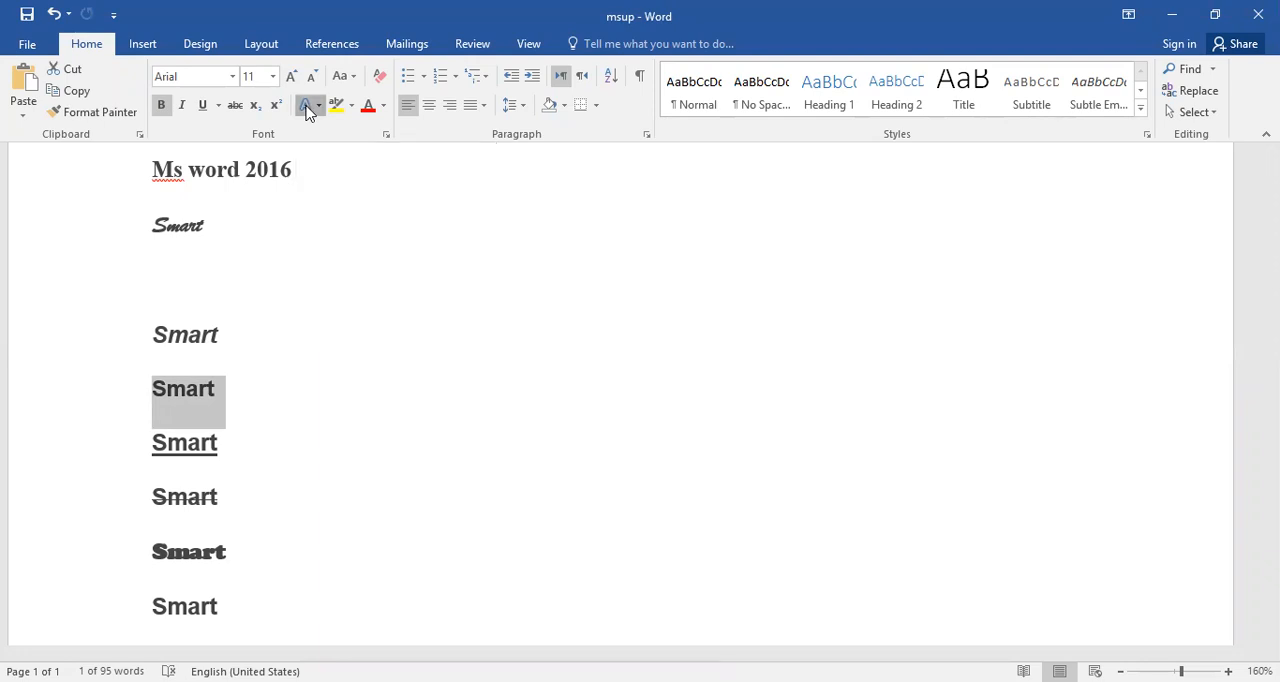
click(308, 110)
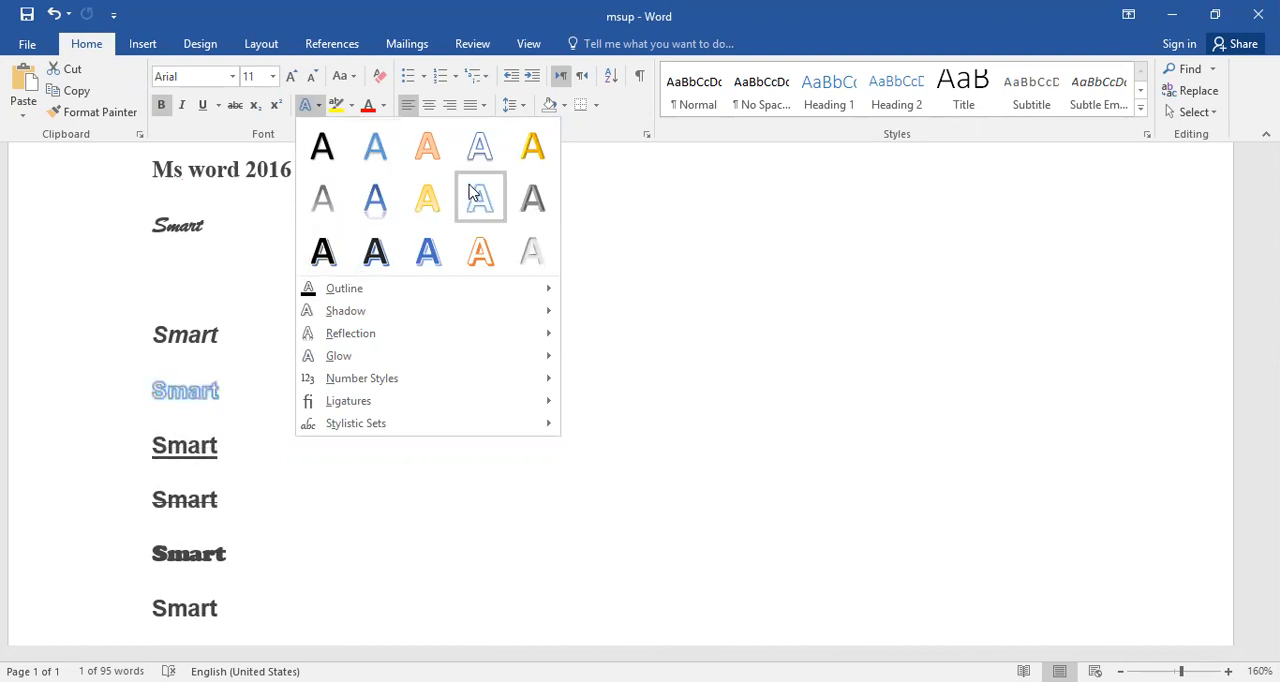
click(443, 254)
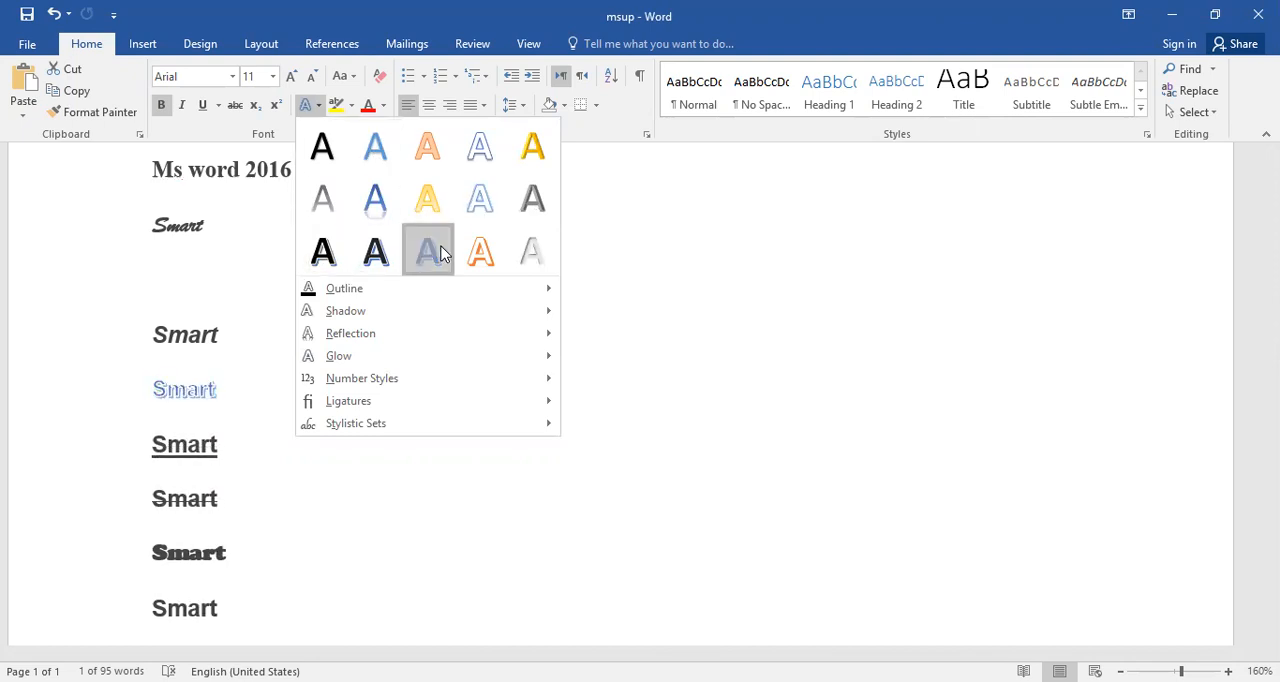
Add the middle reflection variation of the last row to the blue "Smart" and clear the selection.
click(318, 106)
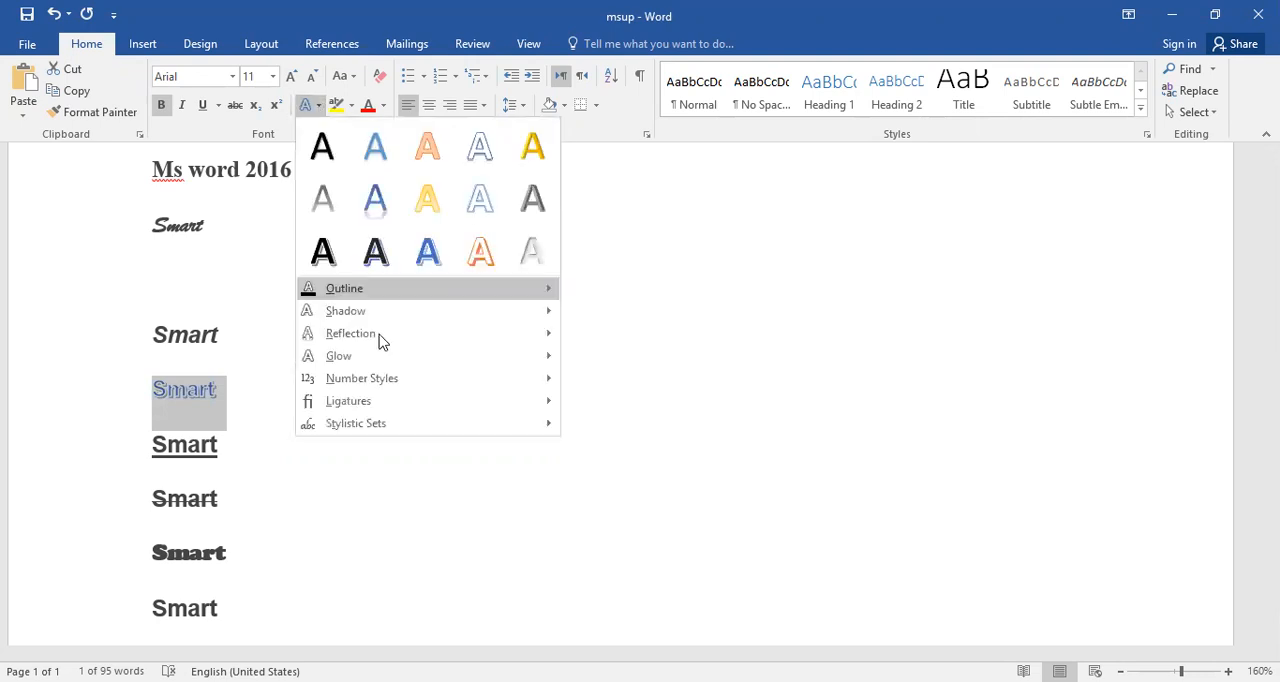
mouse_move(380, 343)
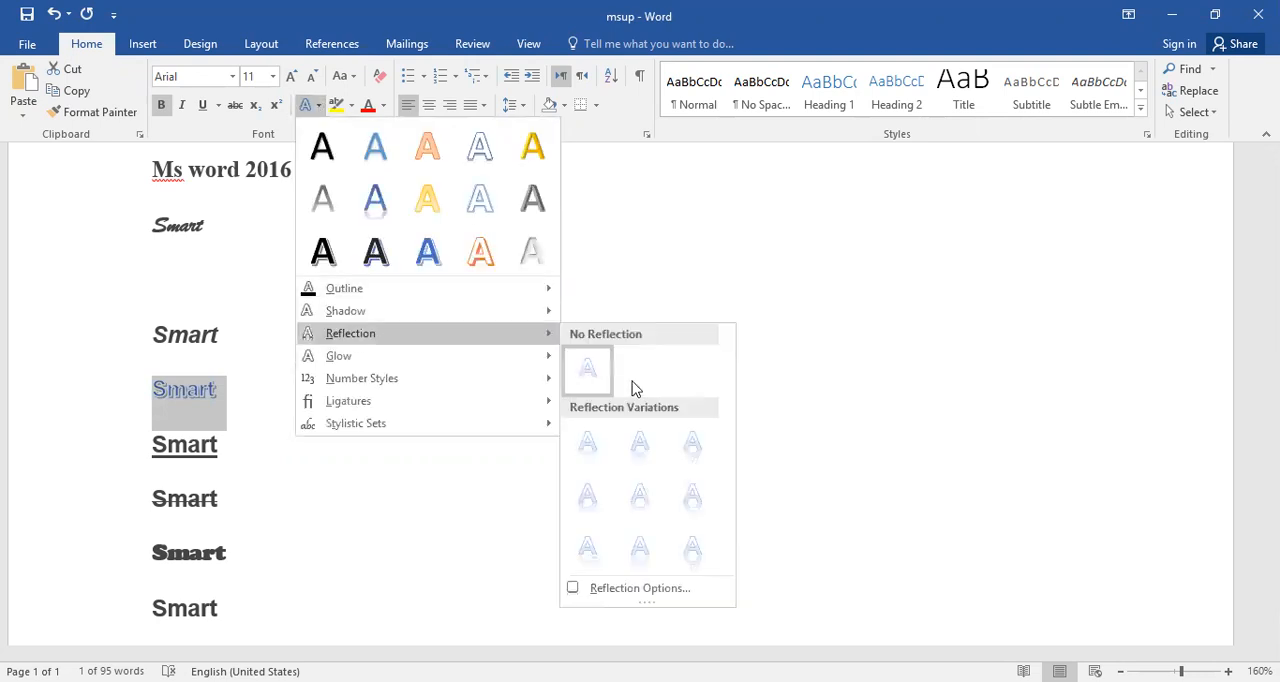
click(640, 548)
click(560, 470)
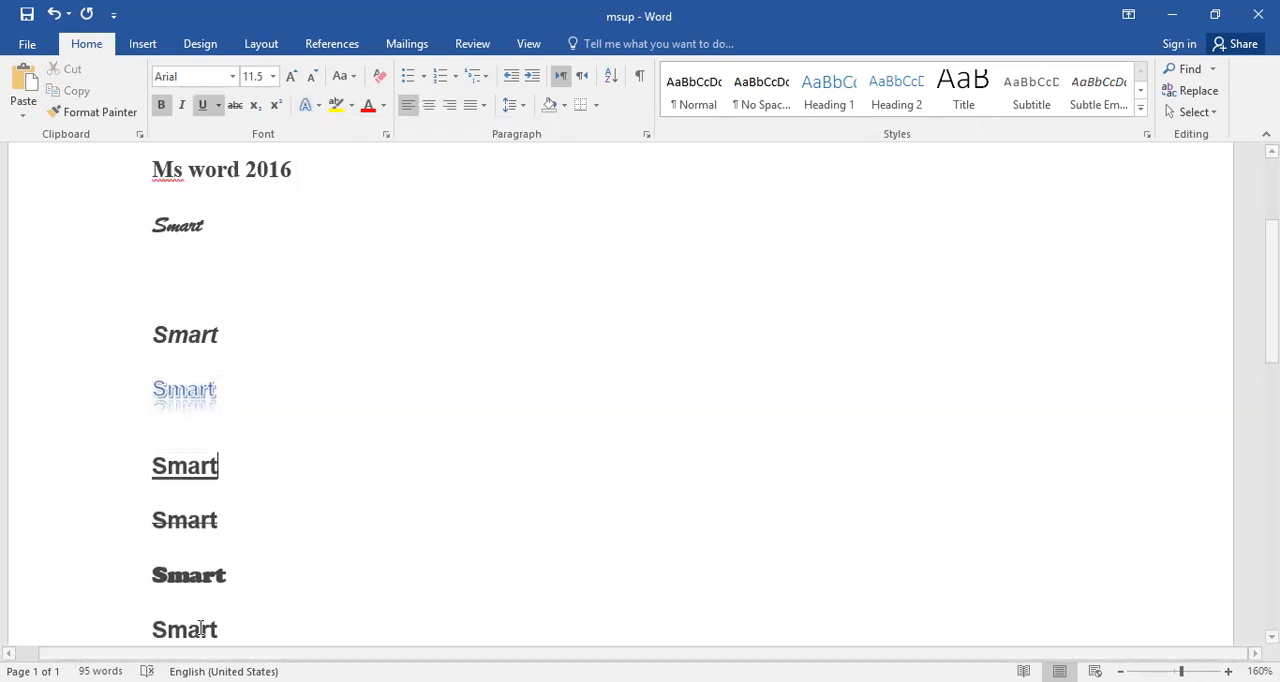
Highlight the sixth "Smart" below the blank line in yellow.
triple_click(188, 470)
scroll(200, 600, down, 1)
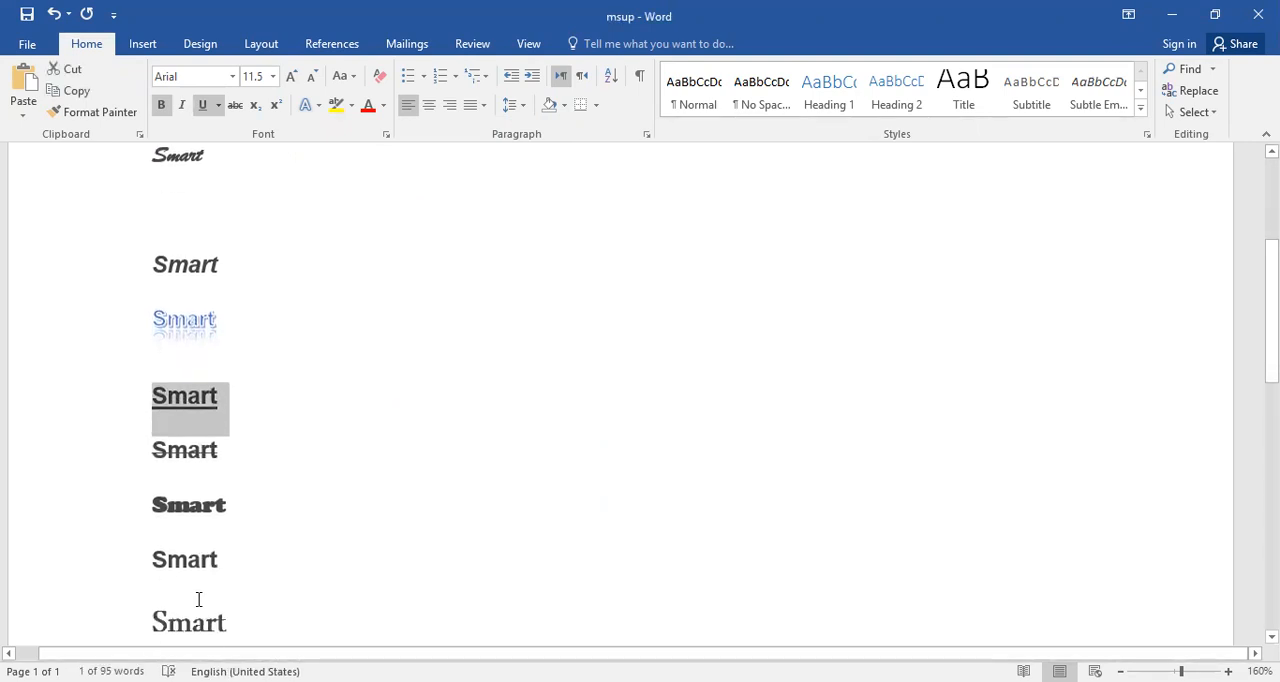
click(188, 566)
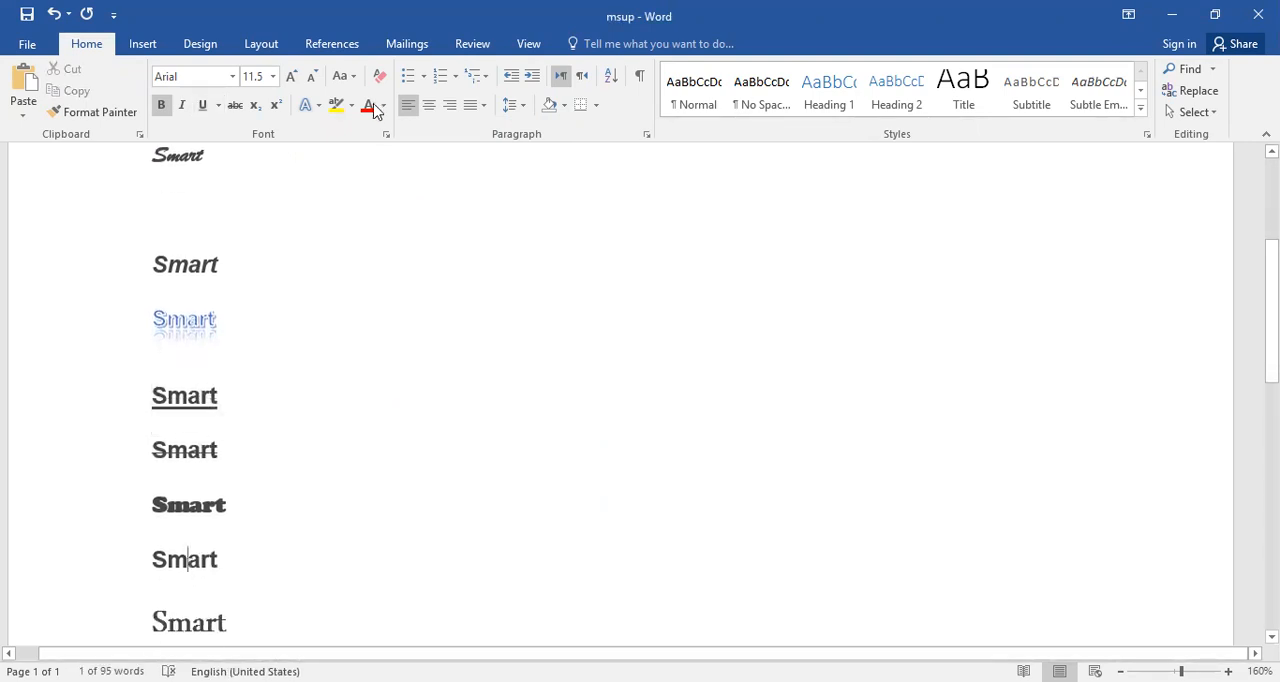
triple_click(188, 566)
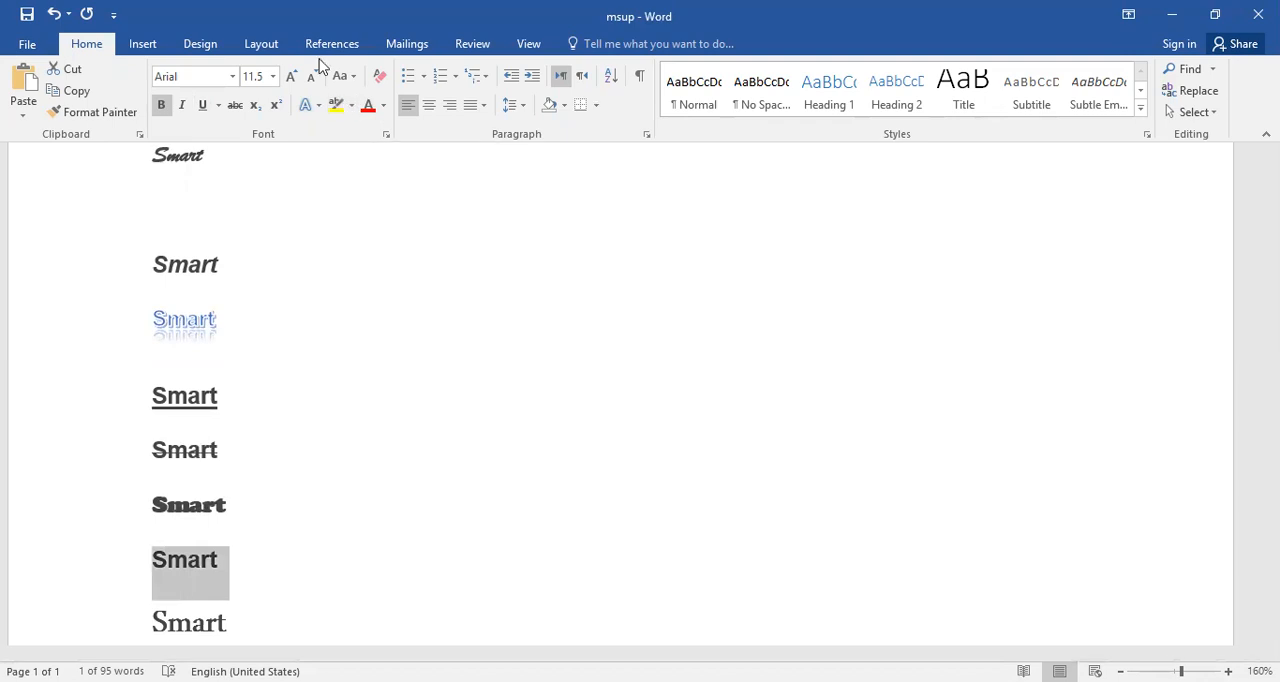
click(335, 107)
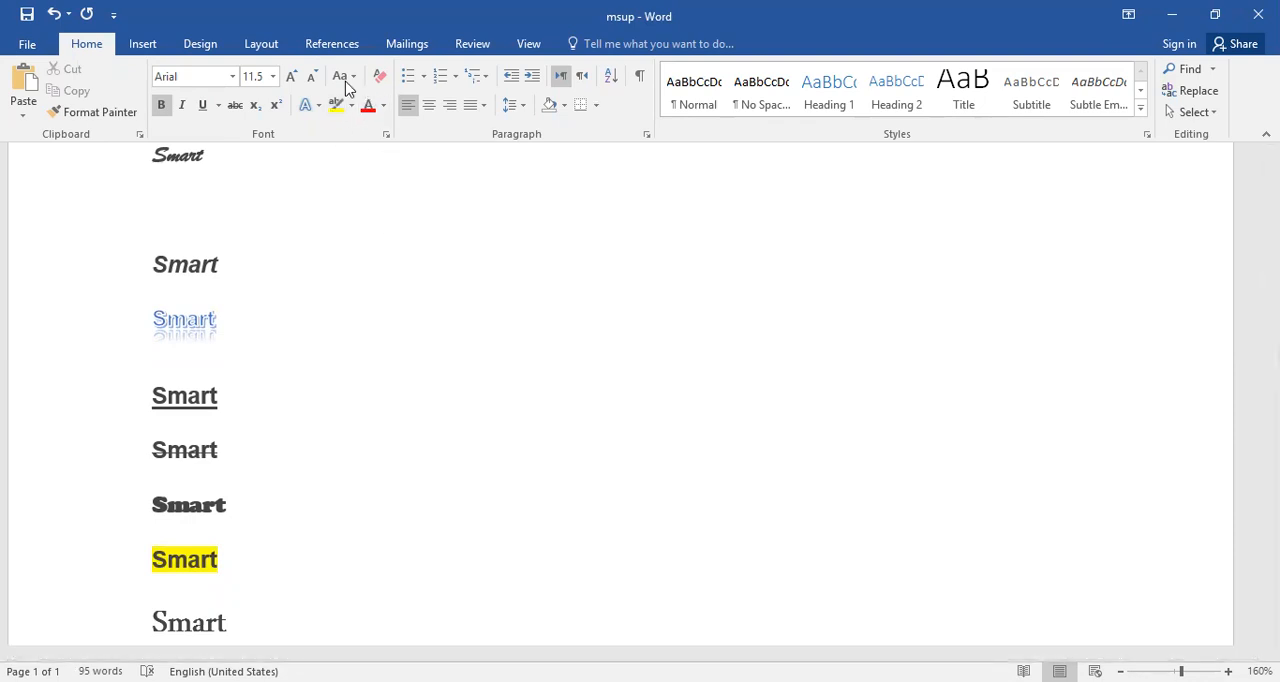
Change the last "Smart" in the list to uppercase and then to lowercase.
double_click(169, 604)
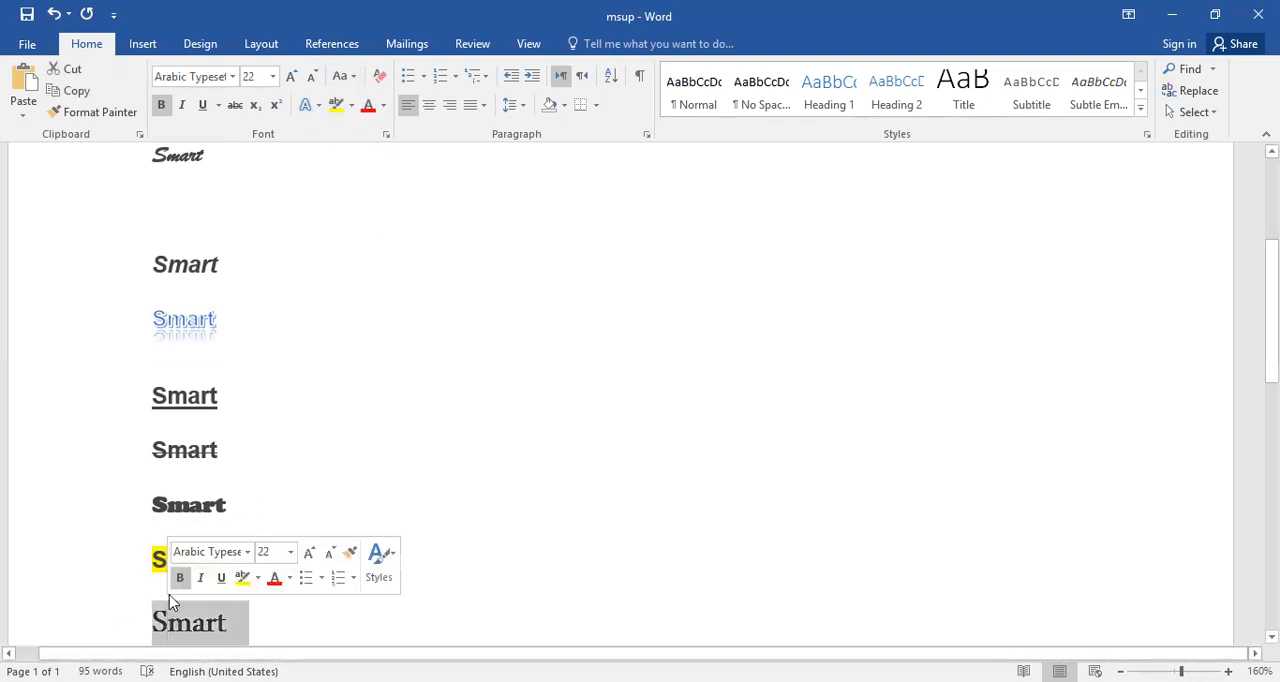
click(347, 78)
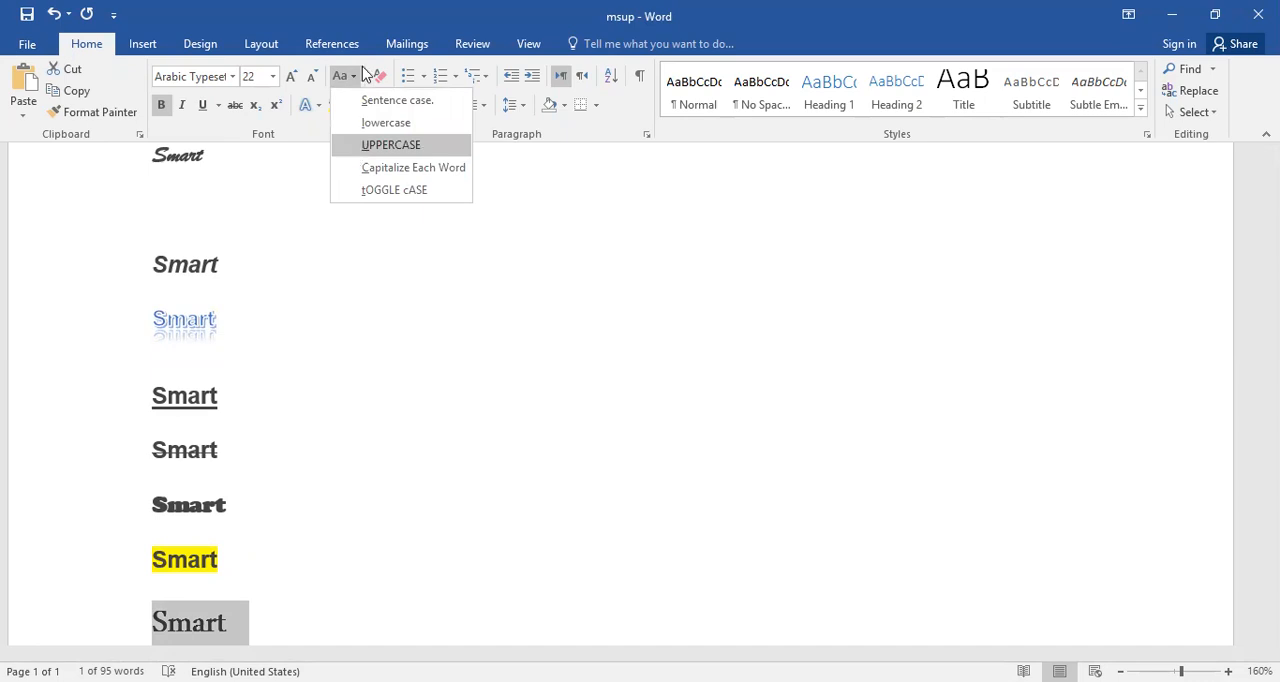
click(352, 150)
click(343, 77)
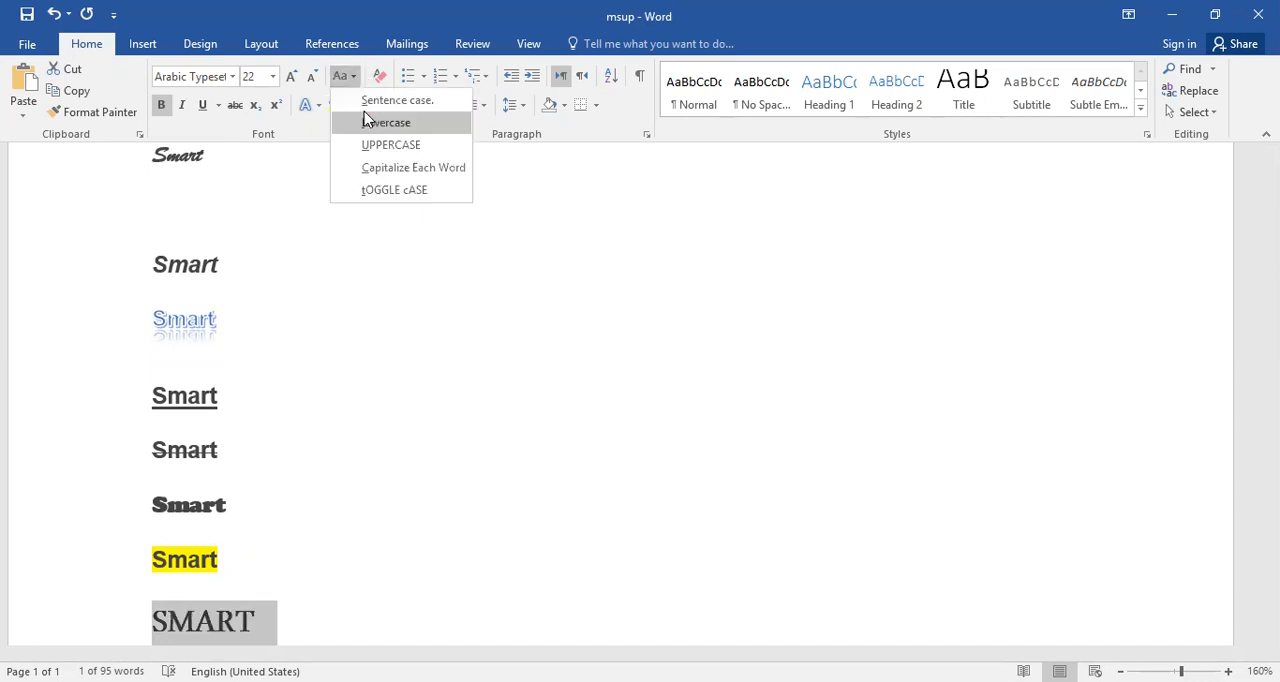
click(368, 122)
Change the last "Smart" in the list to sentence case and then to toggle case.
click(343, 78)
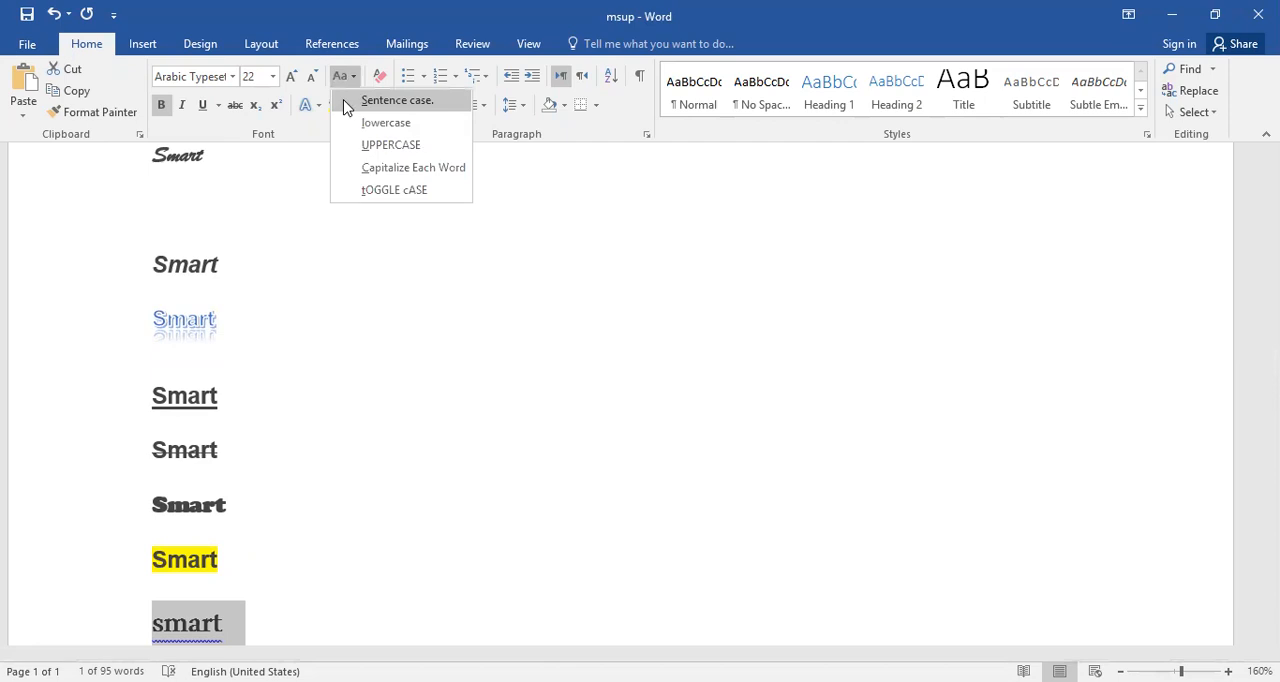
click(346, 101)
click(343, 78)
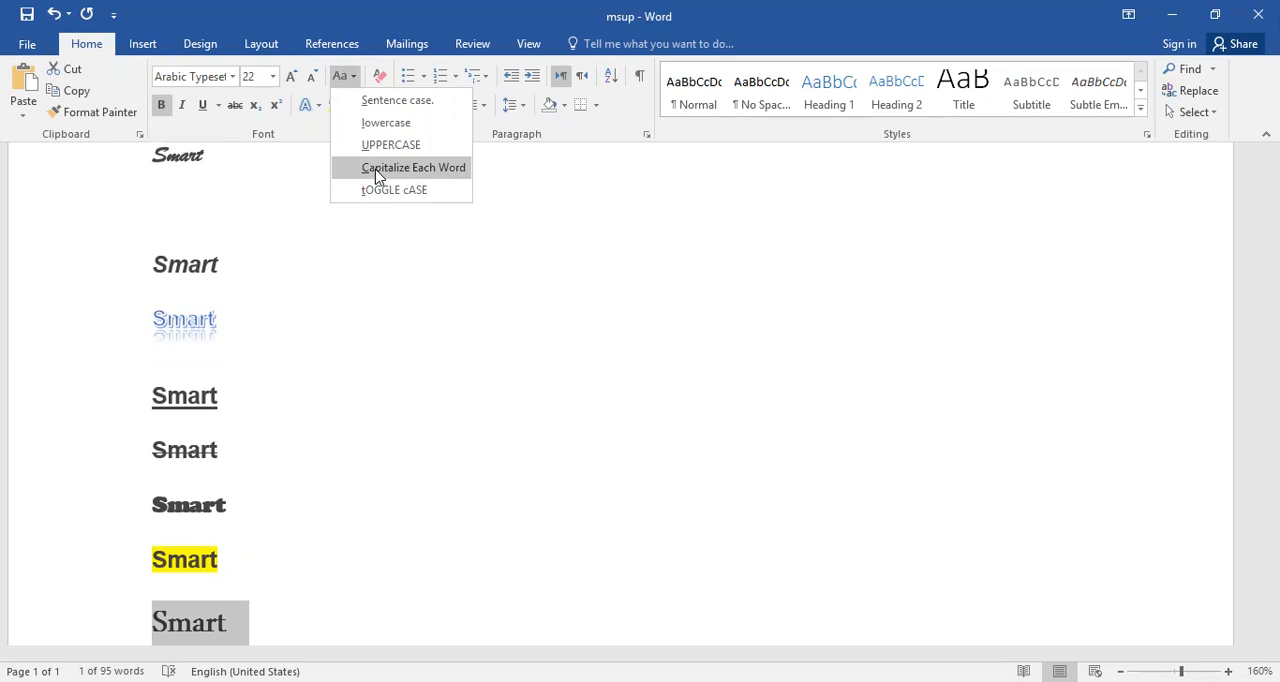
click(363, 98)
click(343, 78)
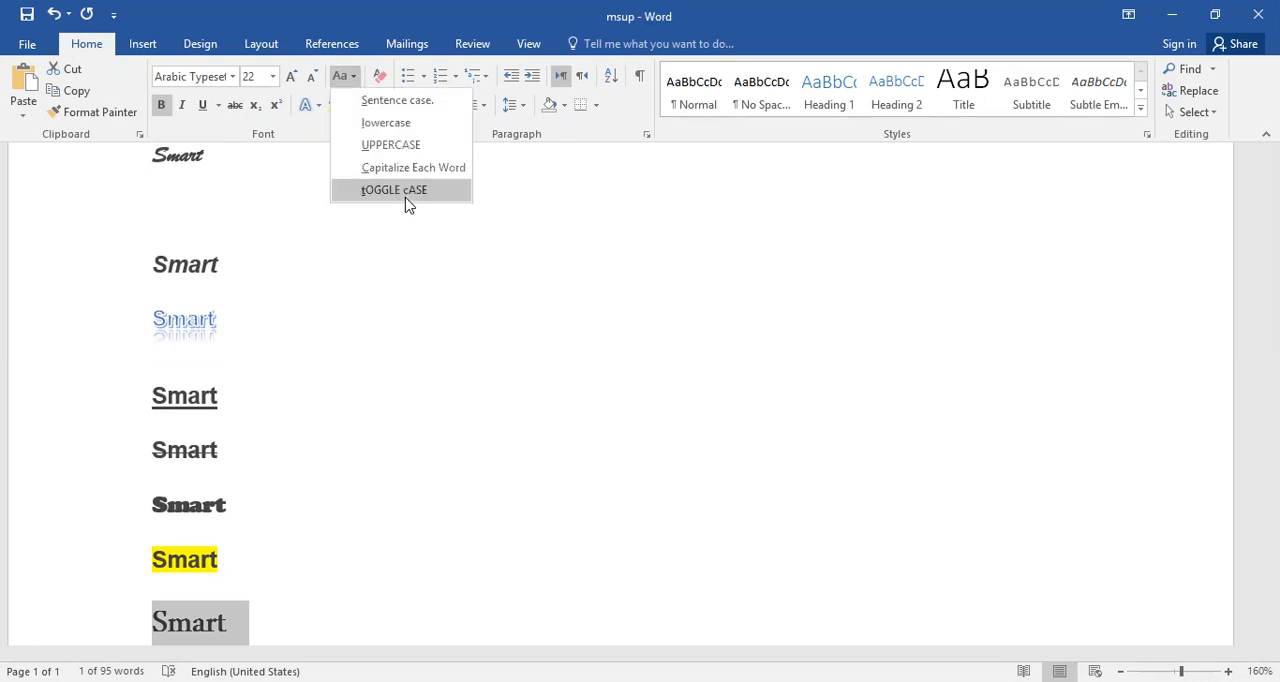
click(407, 198)
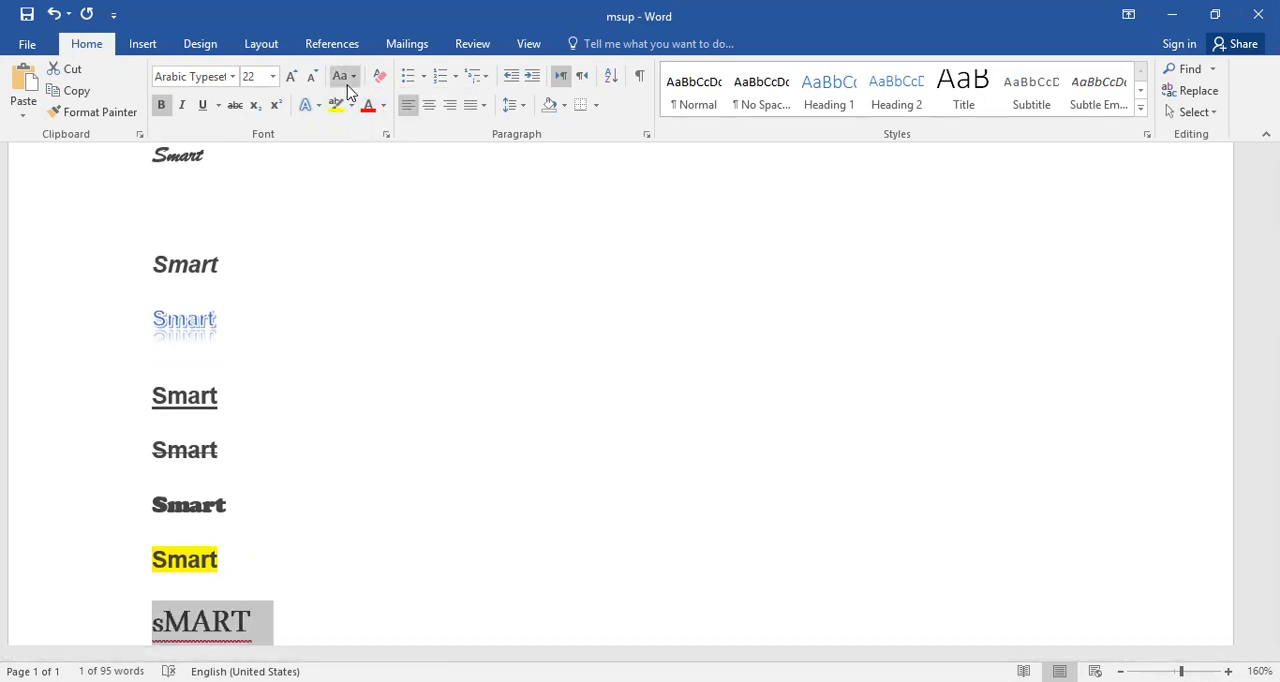
Return the last "Smart" in the list to sentence case and set its font color to red.
click(348, 84)
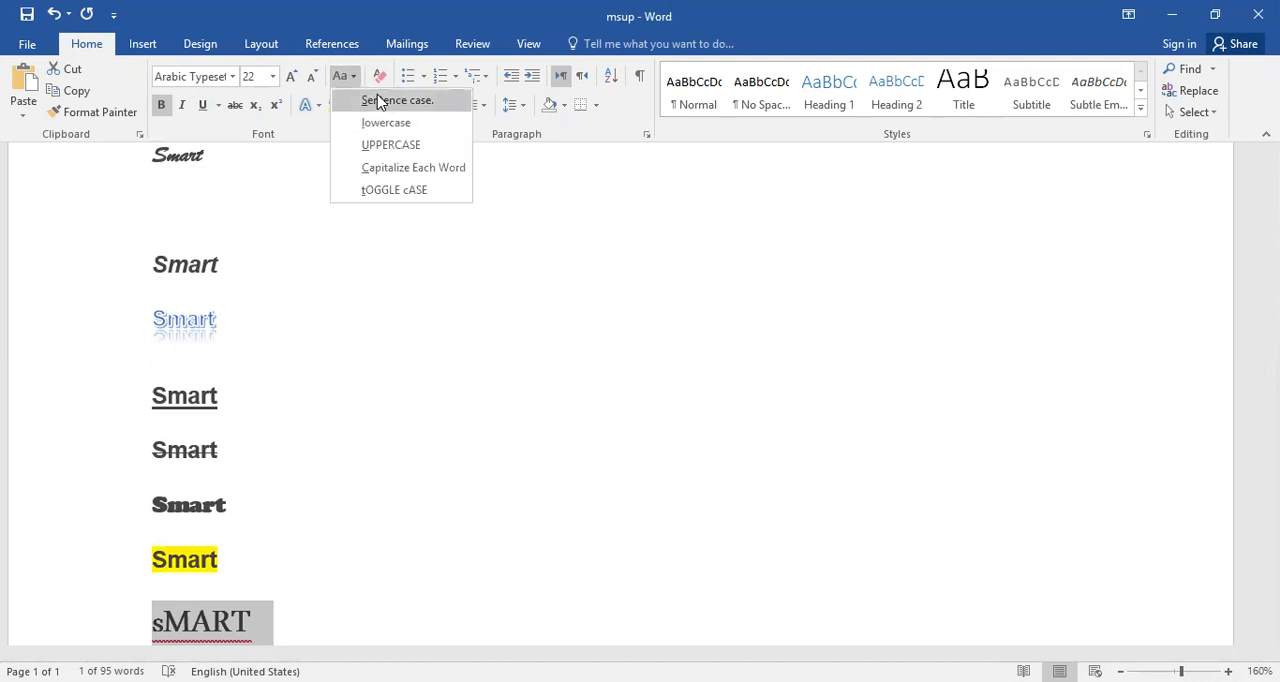
click(380, 100)
click(364, 108)
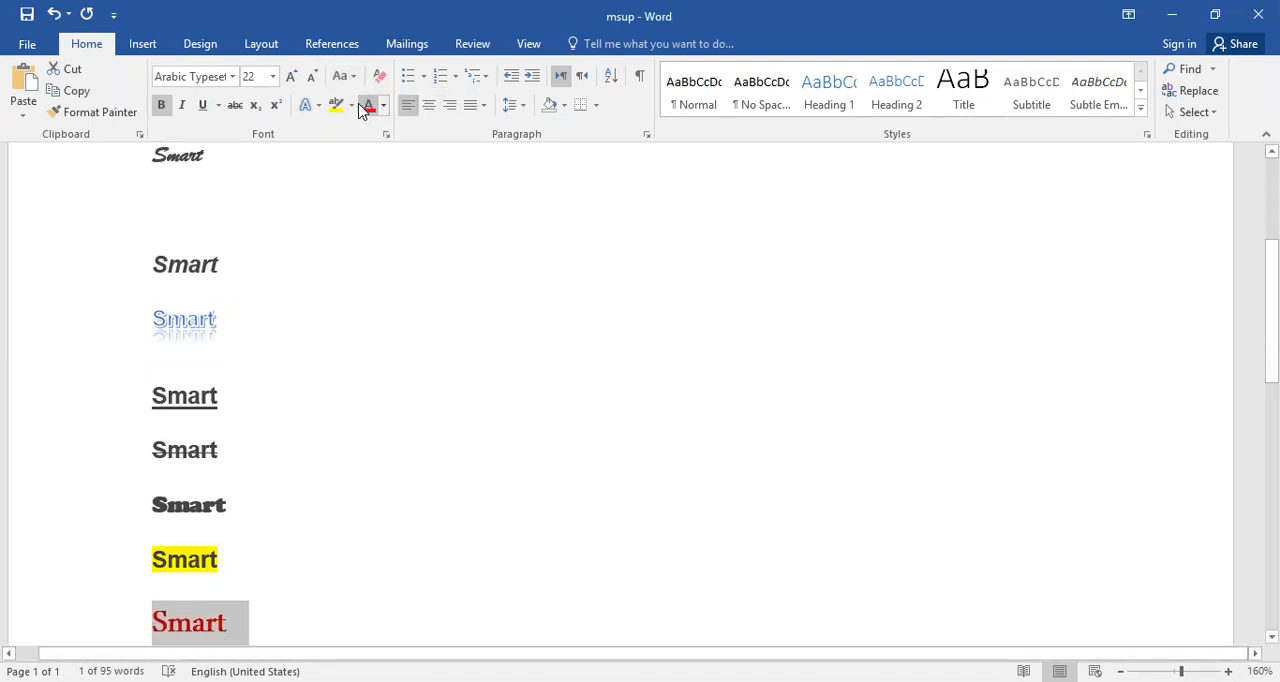
scroll(389, 248, down, 2)
Clear all formatting from the underlined "Smart" and select that word.
click(380, 252)
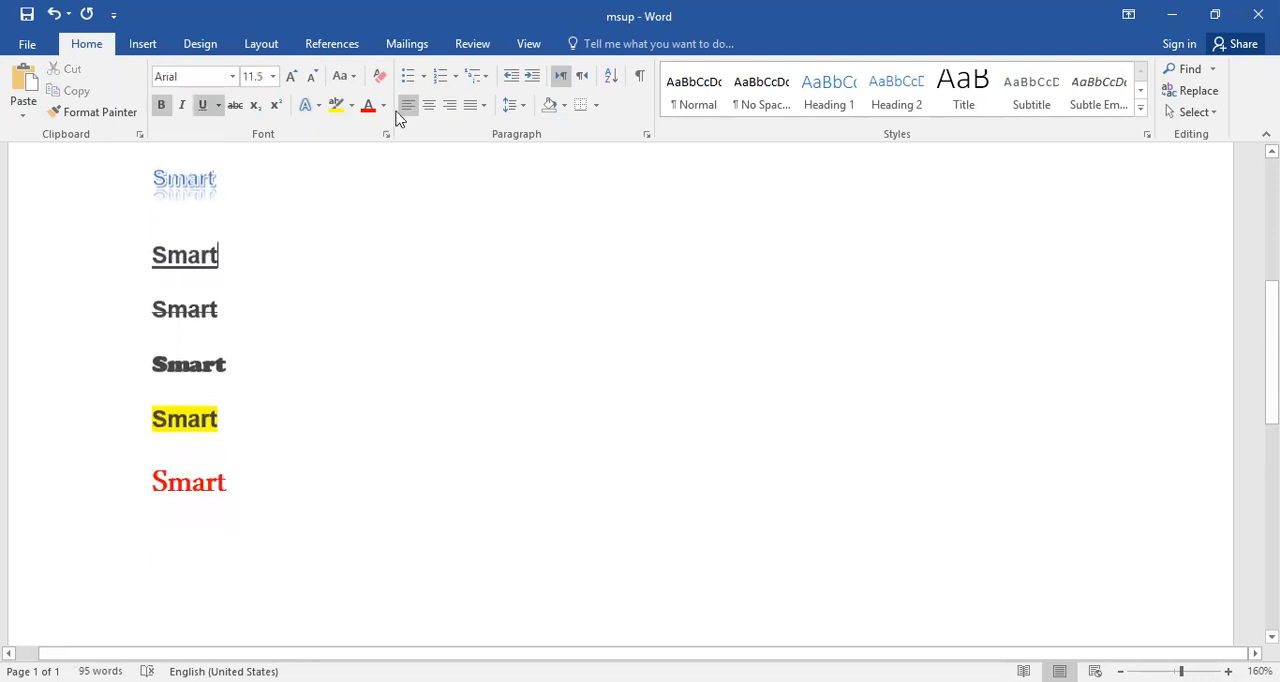
click(379, 77)
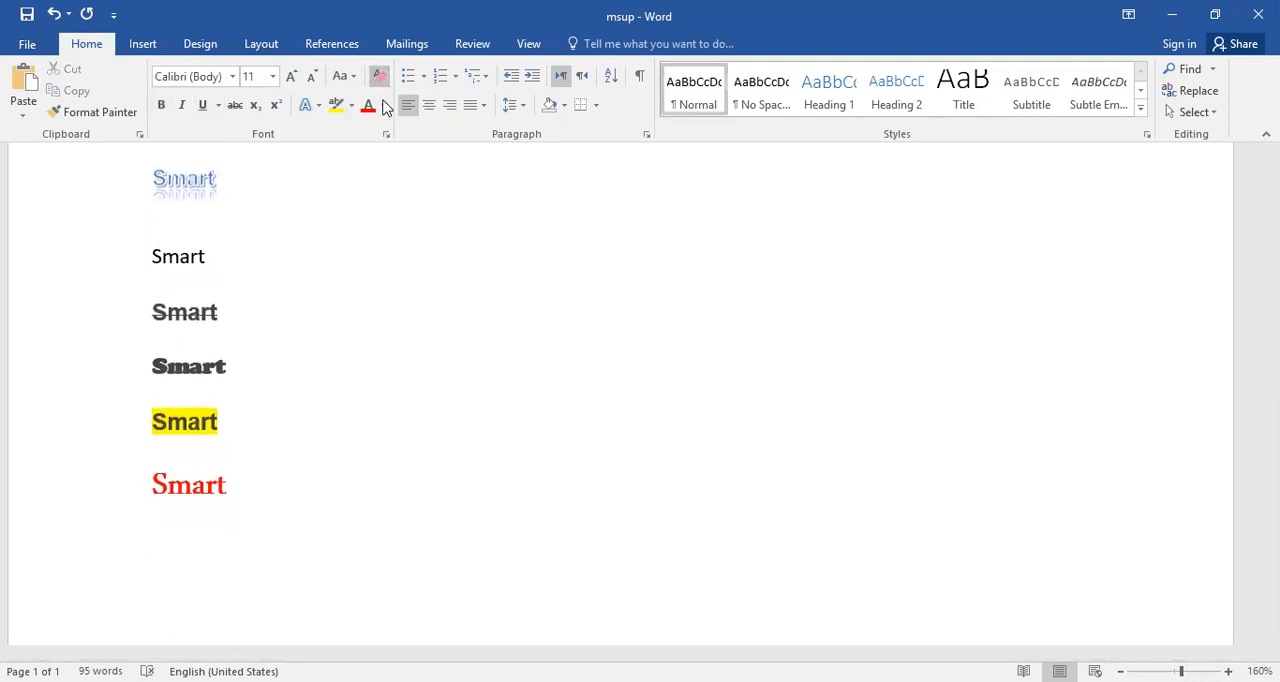
double_click(187, 242)
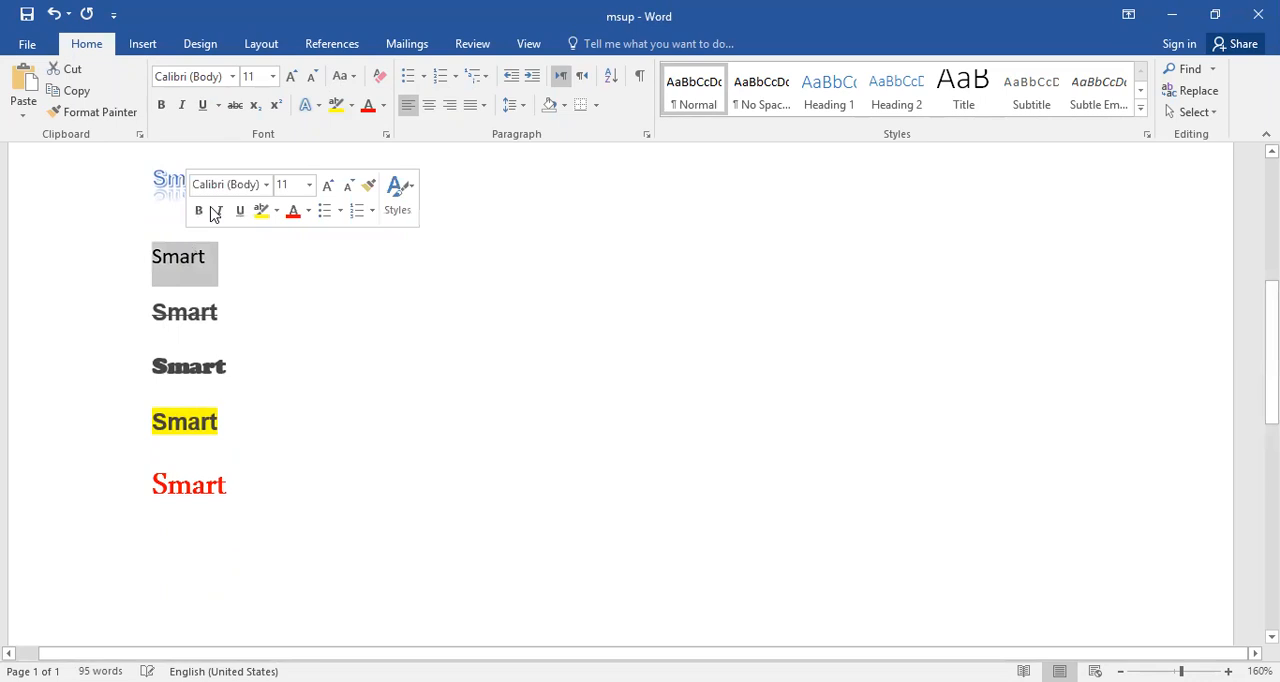
Clear all formatting again from the plain "Smart" above the strikethrough one, and undo that last clearing.
click(378, 80)
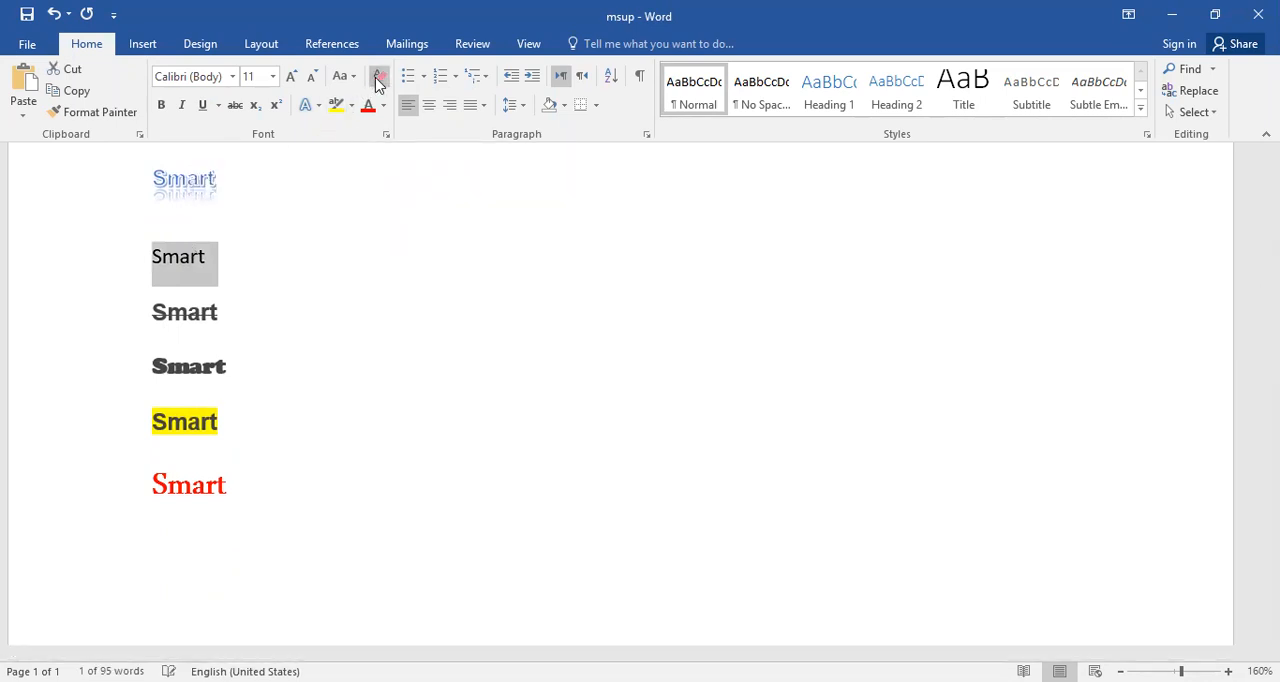
click(262, 446)
scroll(219, 460, down, 4)
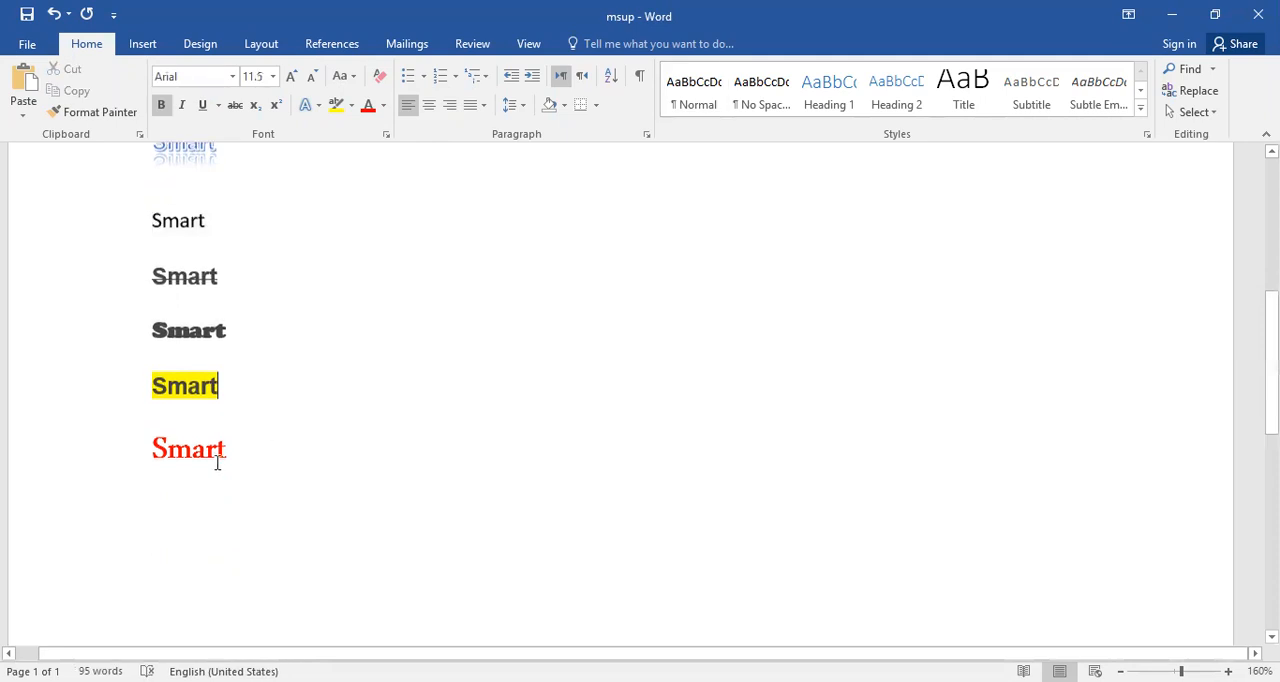
scroll(217, 460, up, 6)
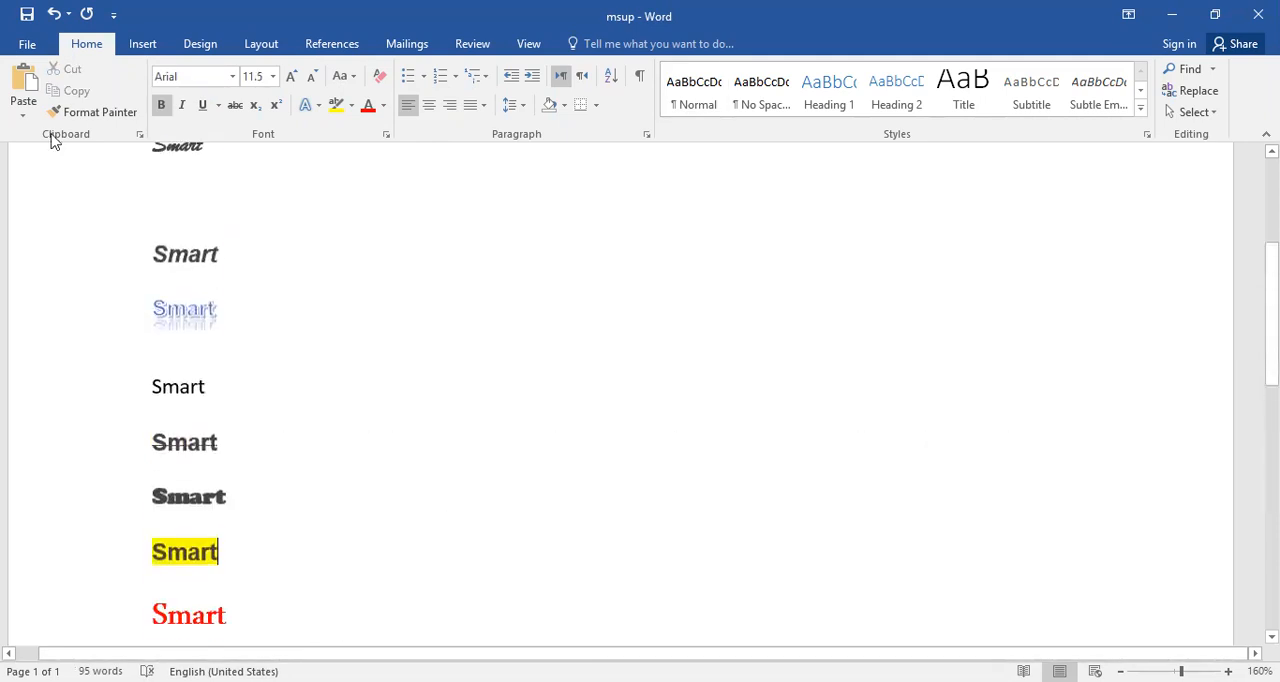
click(52, 13)
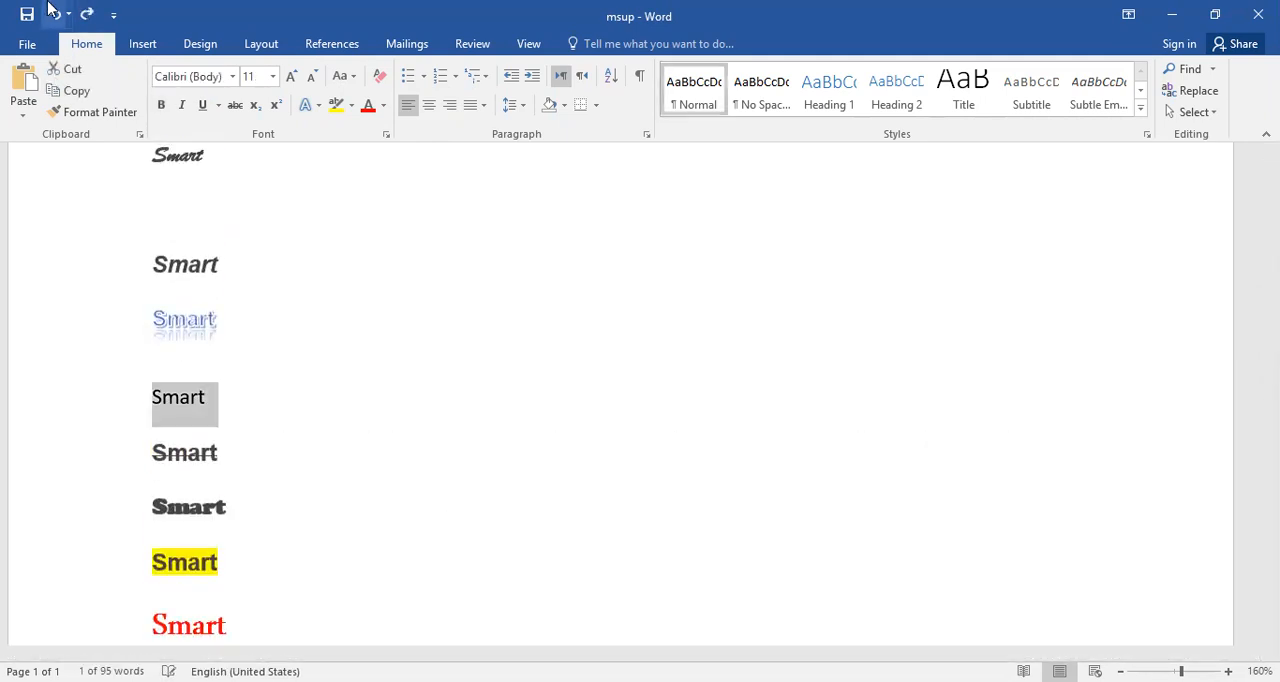
Clear all formatting from the yellow-highlighted "Smart" and deselect it.
triple_click(199, 562)
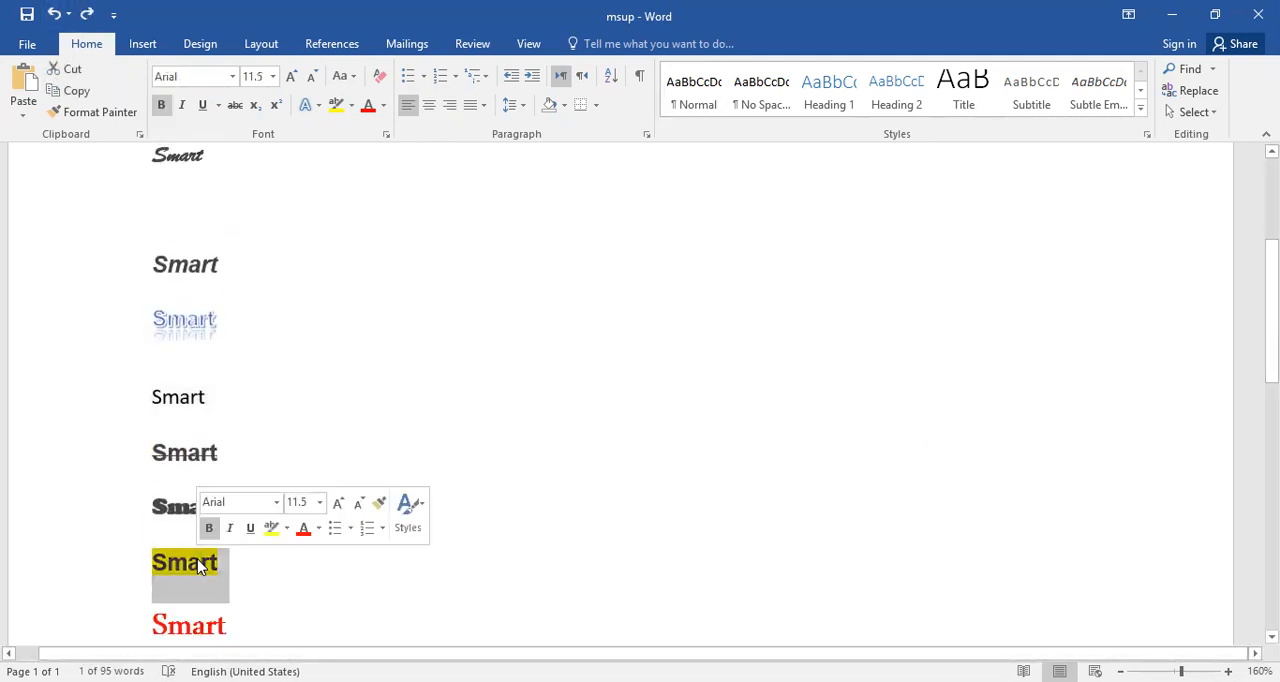
click(384, 84)
click(360, 247)
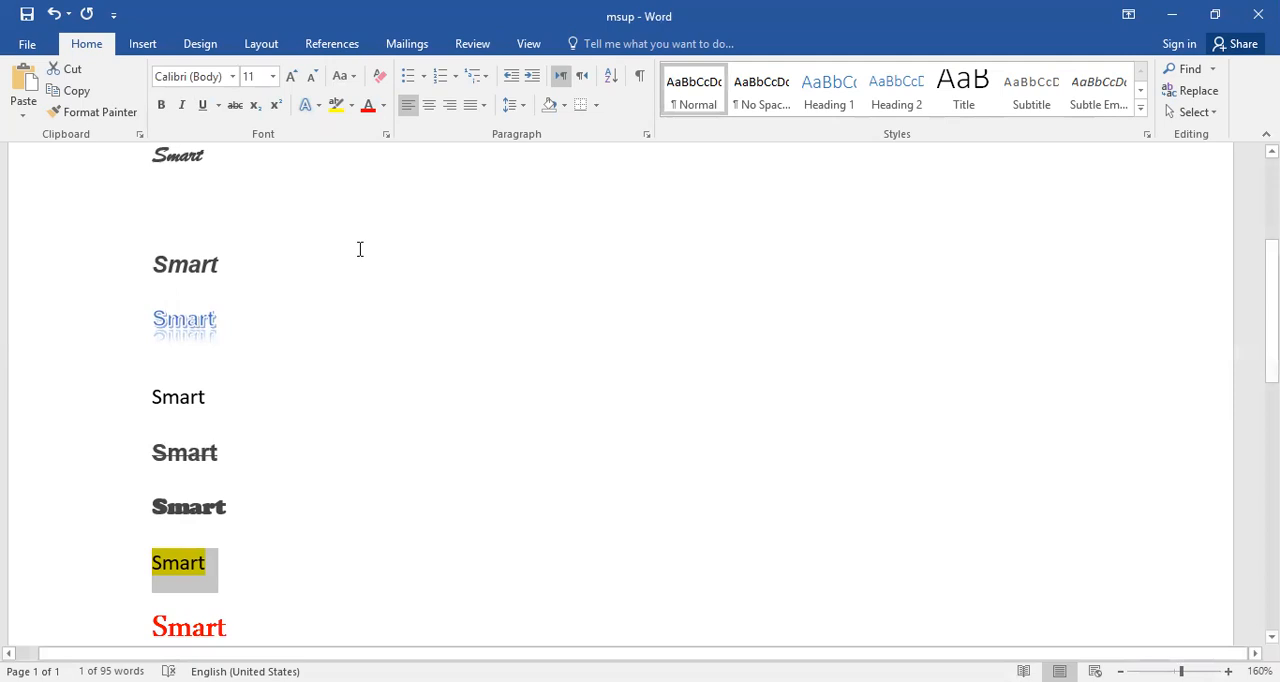
scroll(408, 154, up, 1)
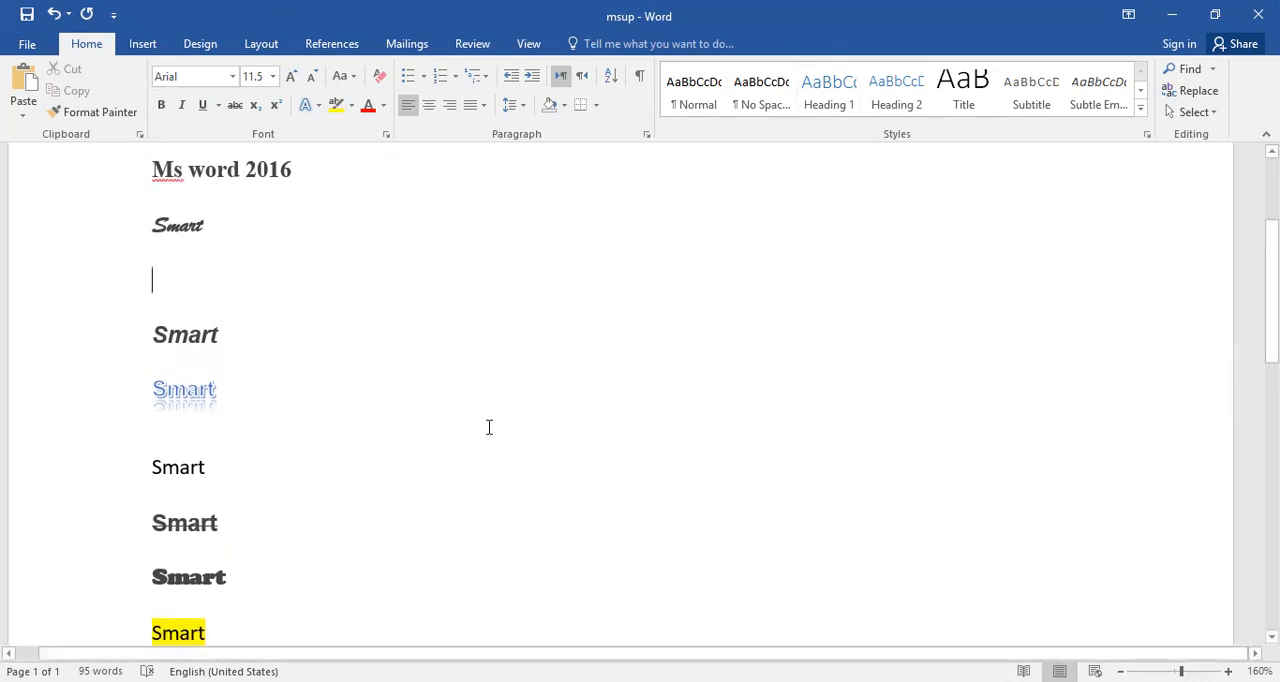
scroll(162, 573, up, 3)
scroll(162, 573, down, 7)
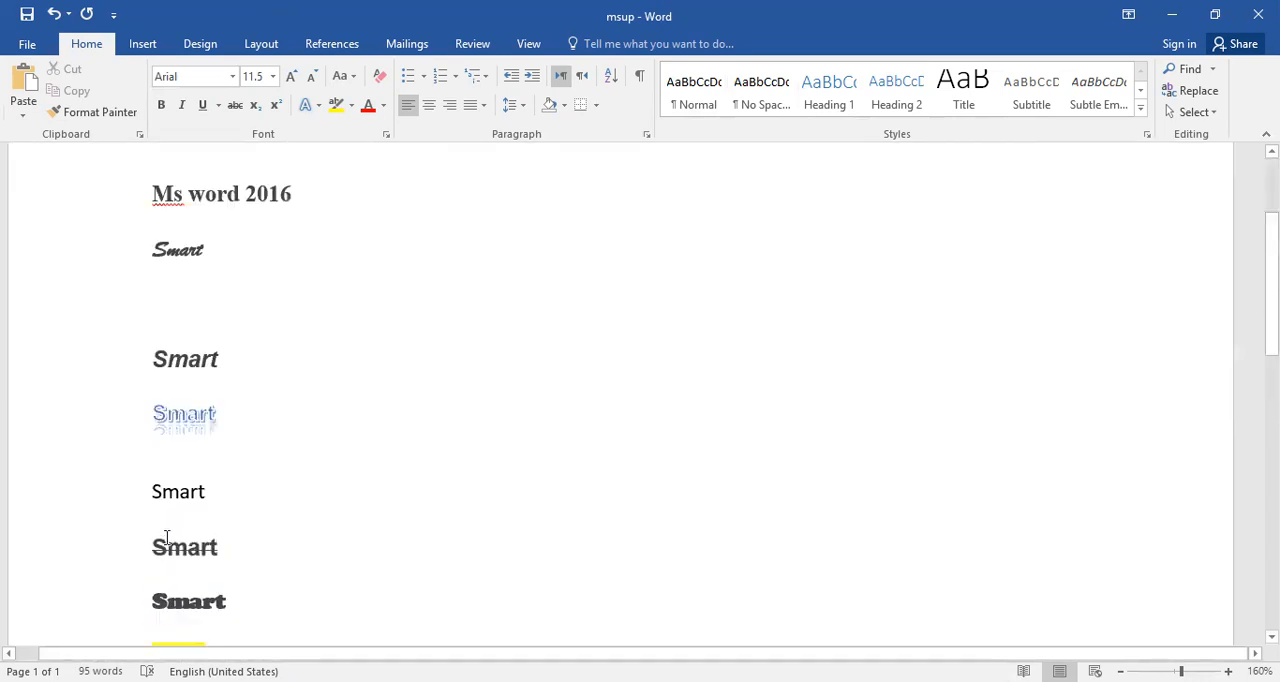
scroll(167, 534, down, 3)
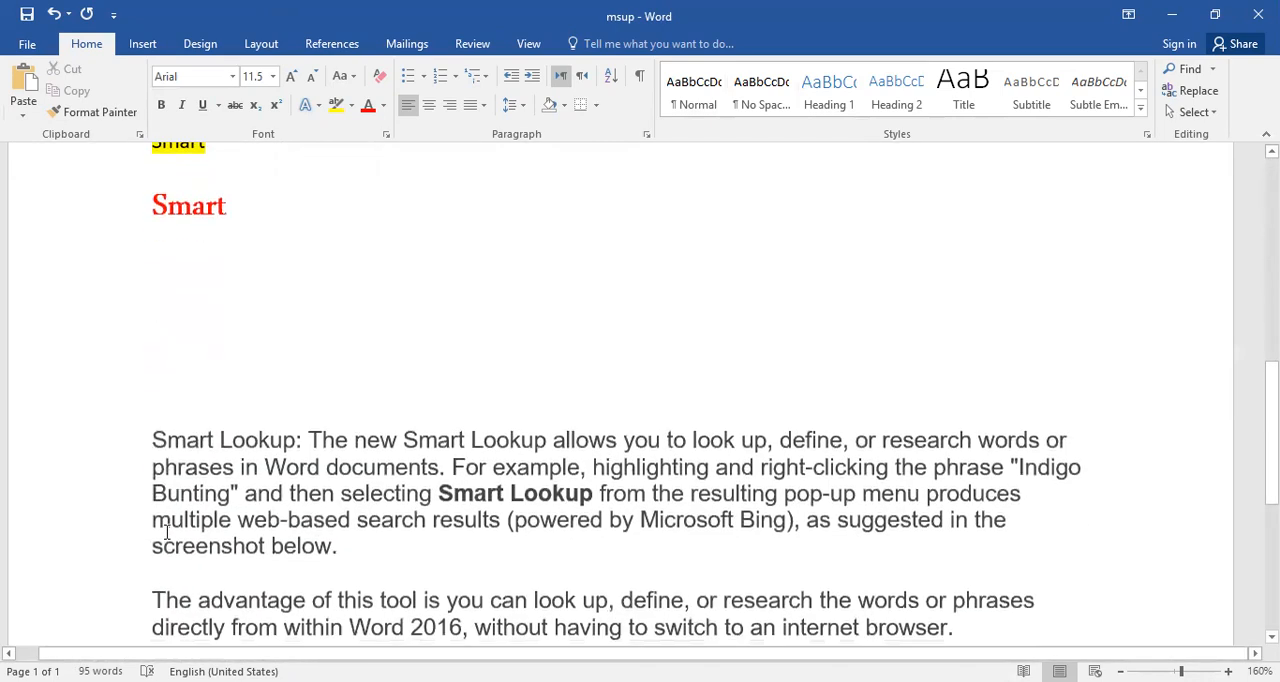
scroll(125, 441, up, 7)
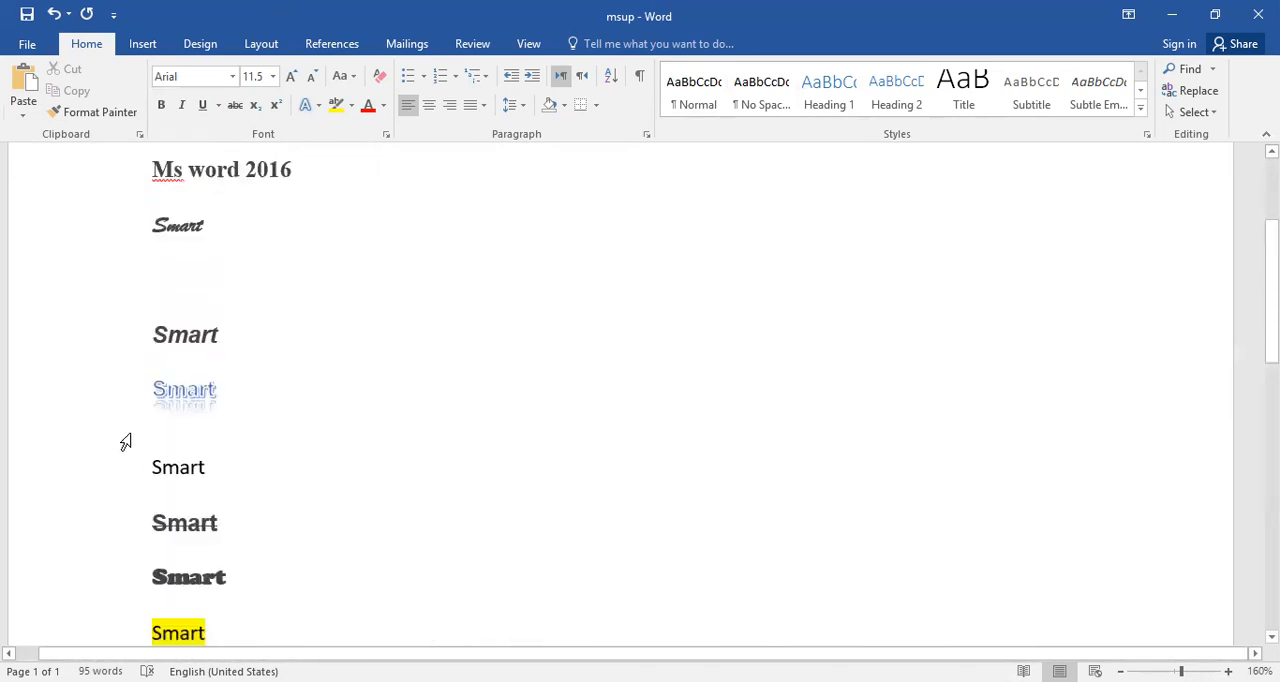